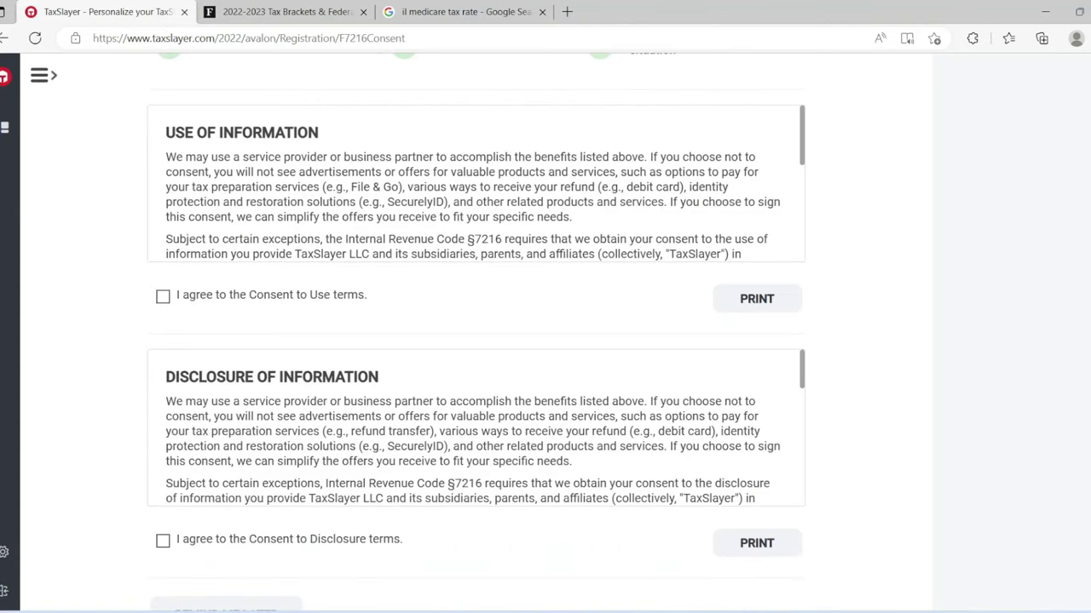
# Step: Scroll past the tax-information consent terms and defer them with Remind Me Later
pyautogui.scroll(3, 476, 340)
pyautogui.scroll(-4, 475, 340)
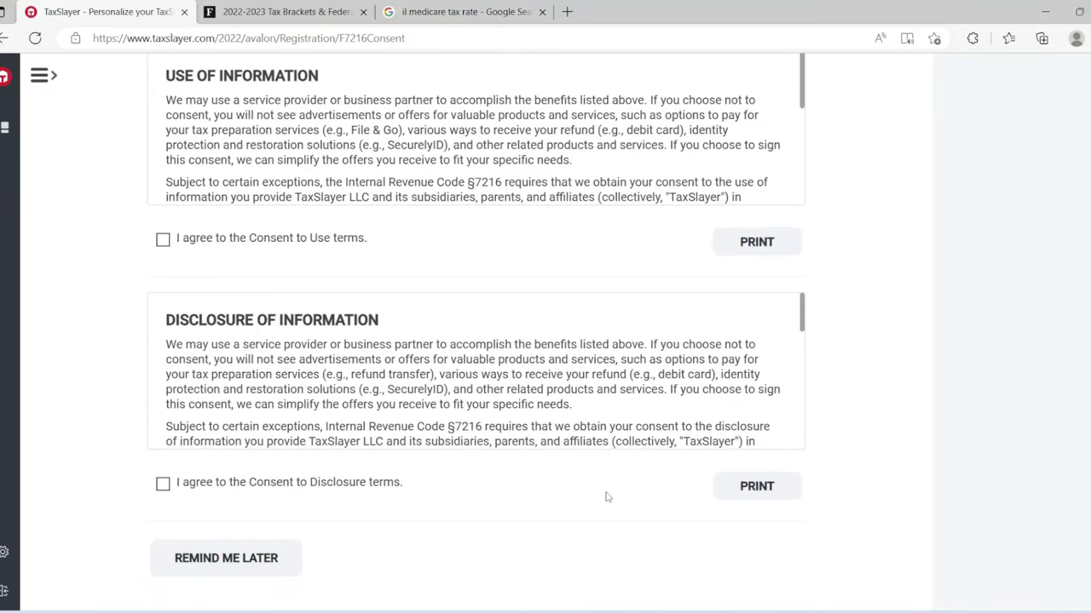
pyautogui.click(280, 576)
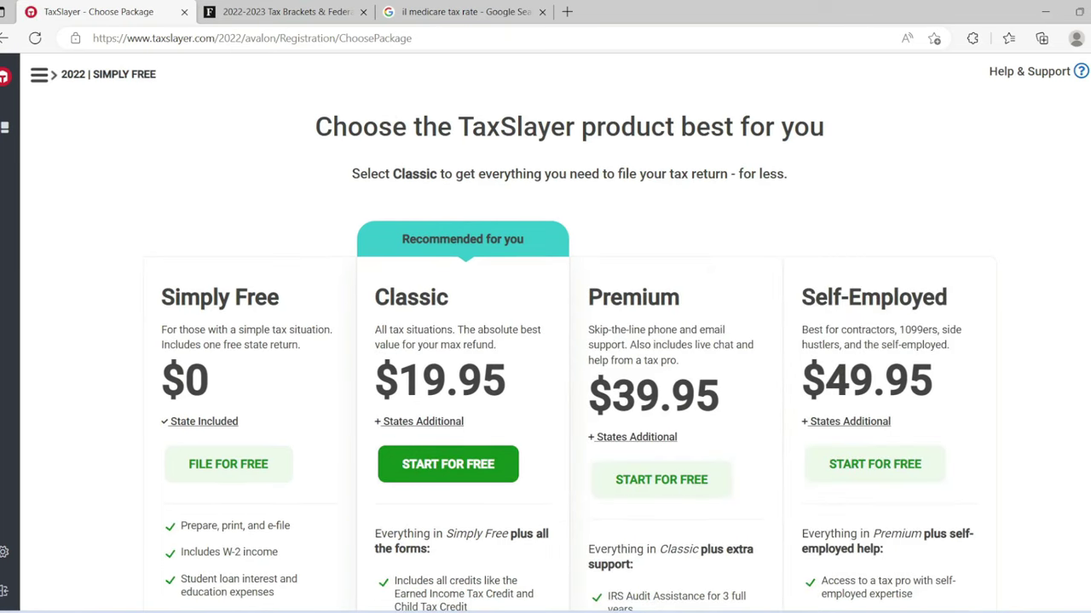
# Step: Pick the Simply Free plan with File For Free
pyautogui.scroll(-3, 546, 332)
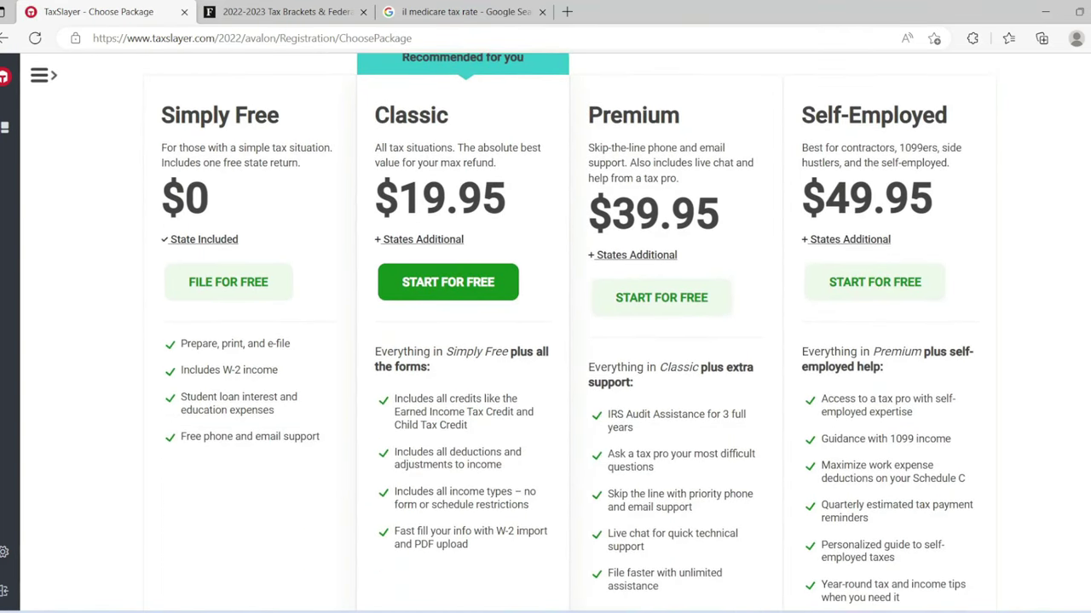
pyautogui.click(218, 298)
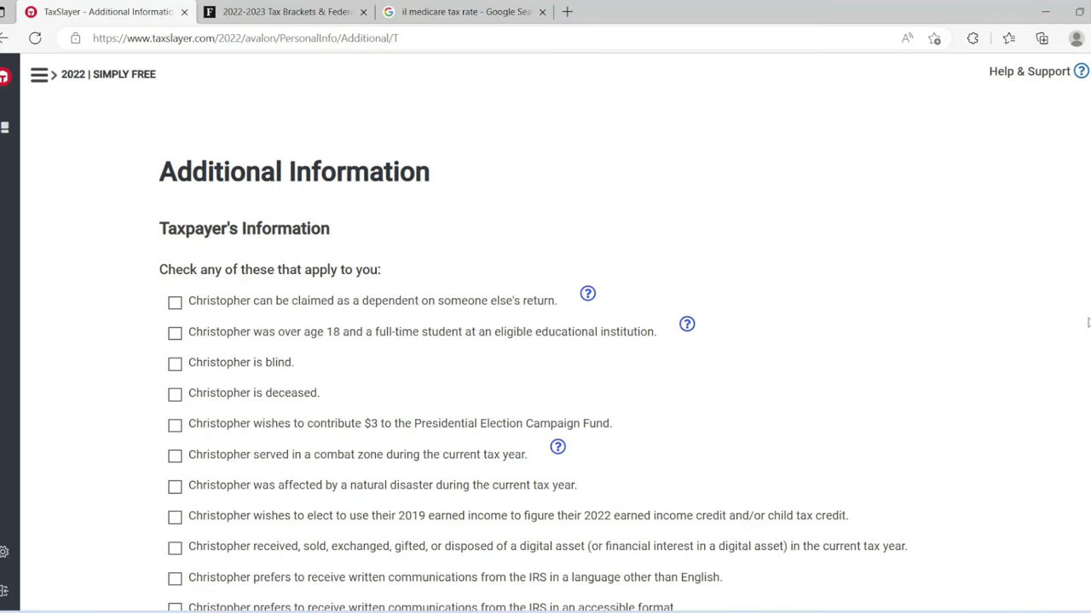
# Step: Skip the taxpayer statements and set the filing status to Single
pyautogui.scroll(-2, 546, 341)
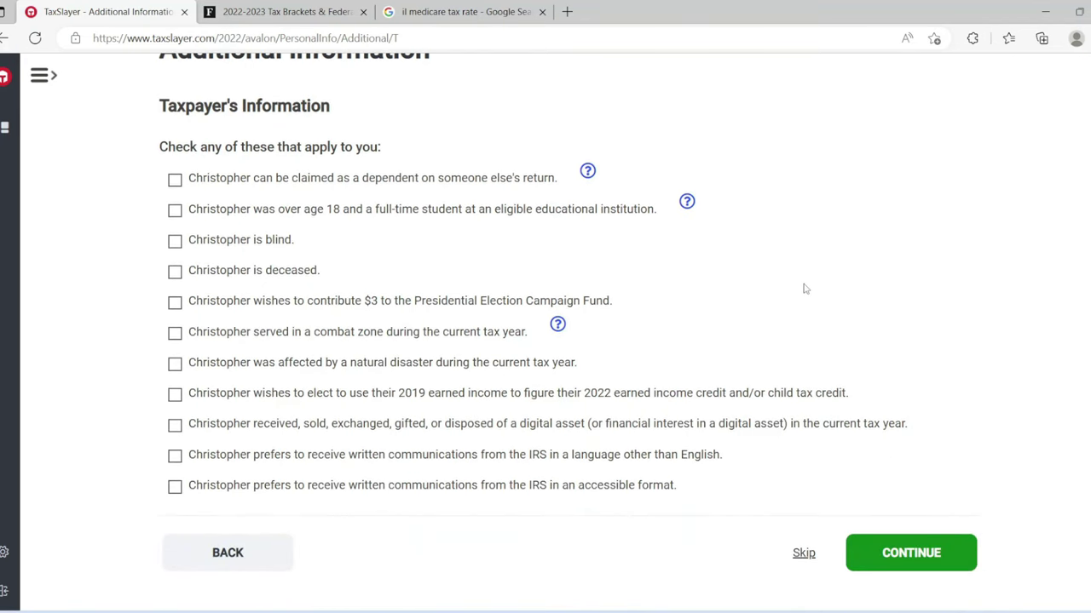
pyautogui.click(869, 537)
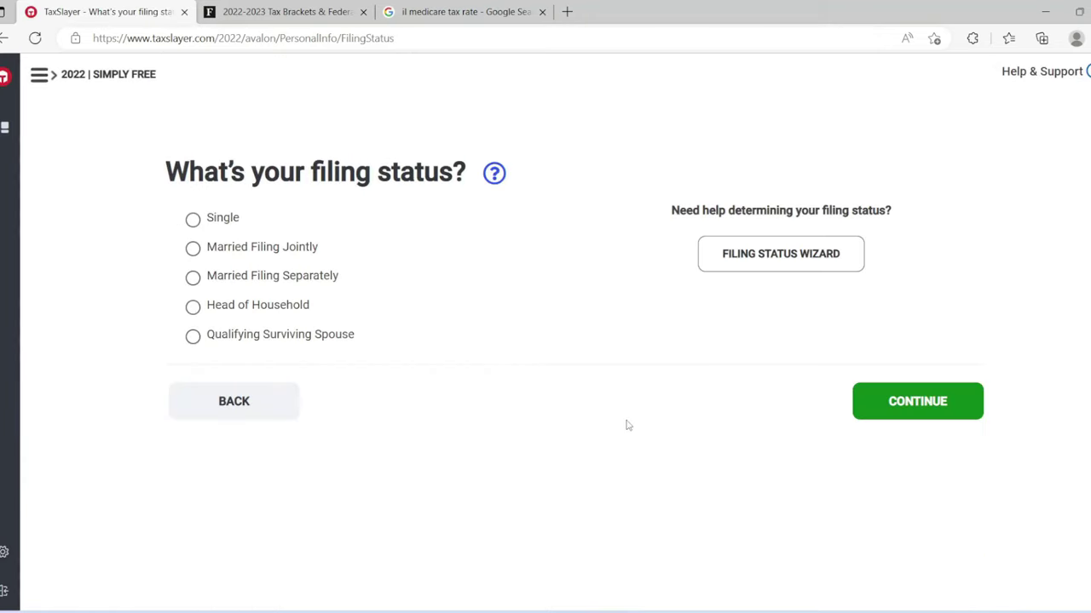
pyautogui.click(203, 220)
pyautogui.click(899, 394)
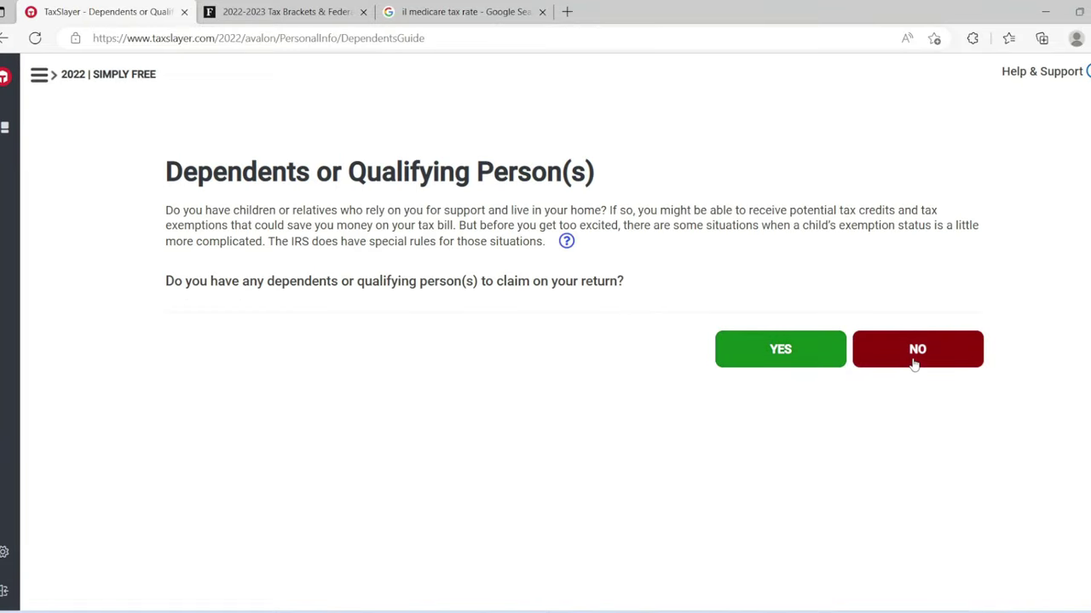
# Step: Answer no dependents and no Identity Protection PIN, then accept the basic information summary
pyautogui.click(914, 364)
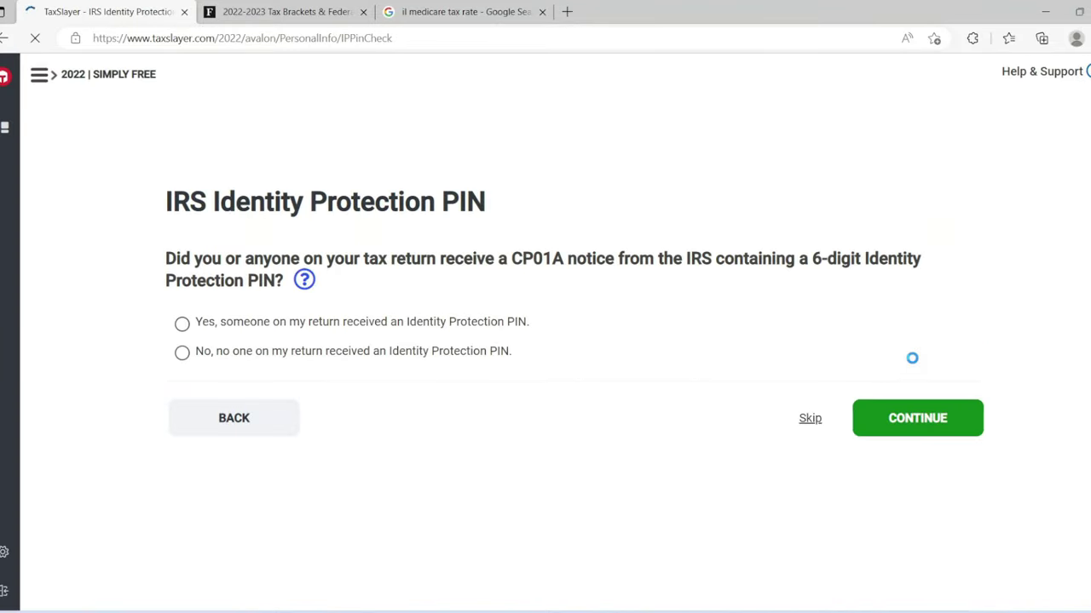
pyautogui.click(400, 352)
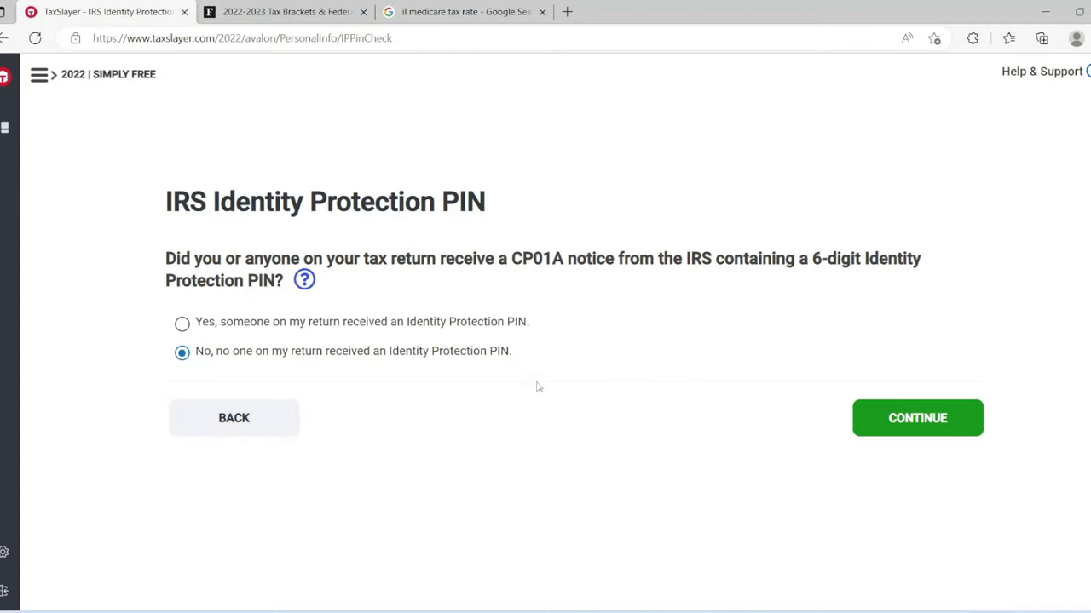
pyautogui.click(909, 425)
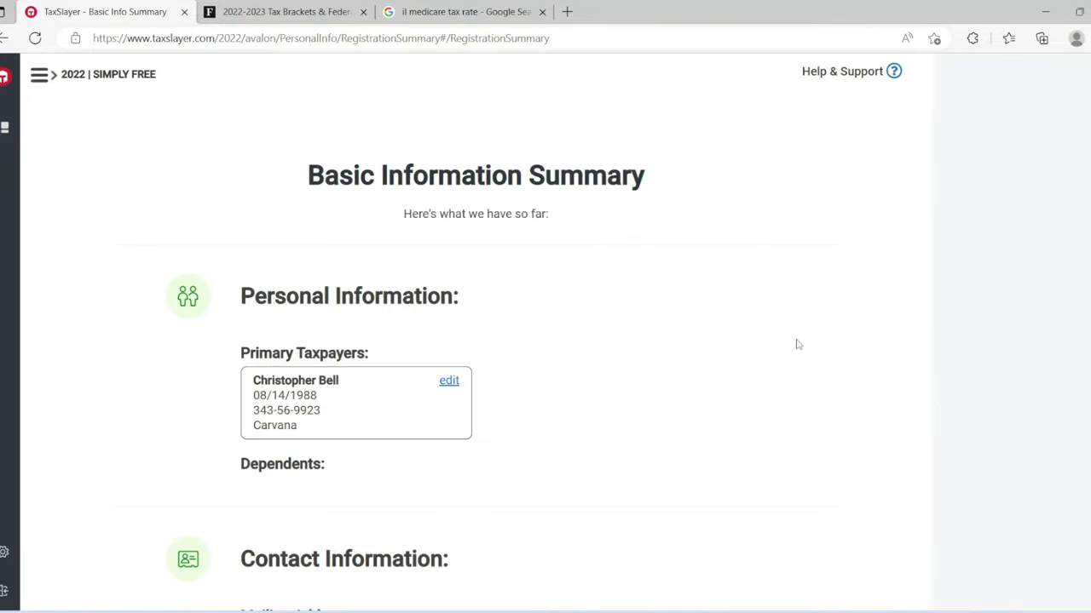
pyautogui.scroll(-5, 475, 341)
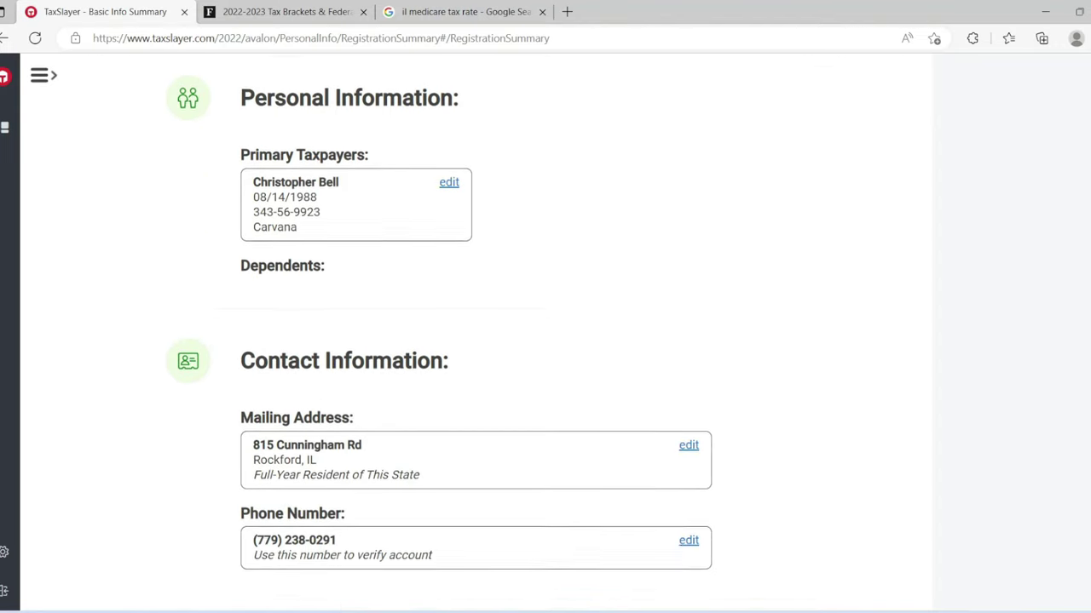
pyautogui.scroll(-2, 832, 476)
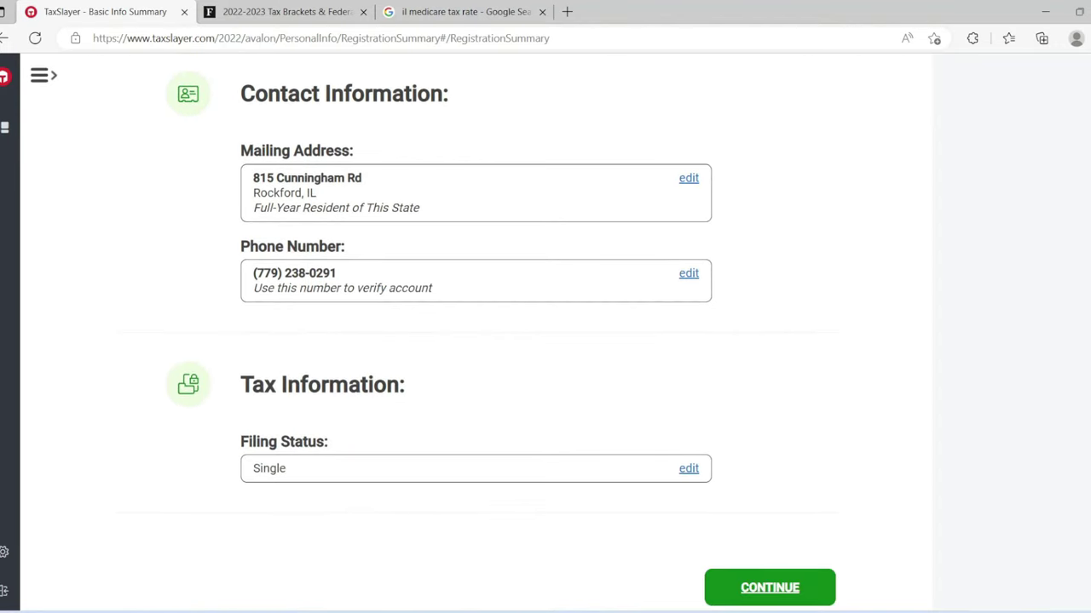
pyautogui.click(778, 517)
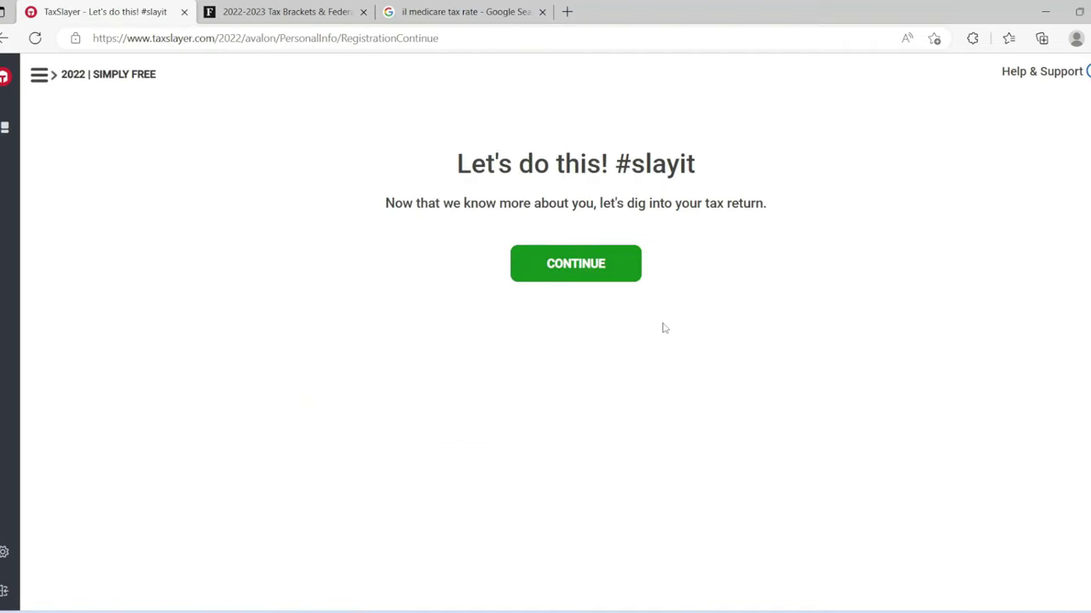
# Step: Start the tax return and move past the Quick File introduction
pyautogui.click(593, 264)
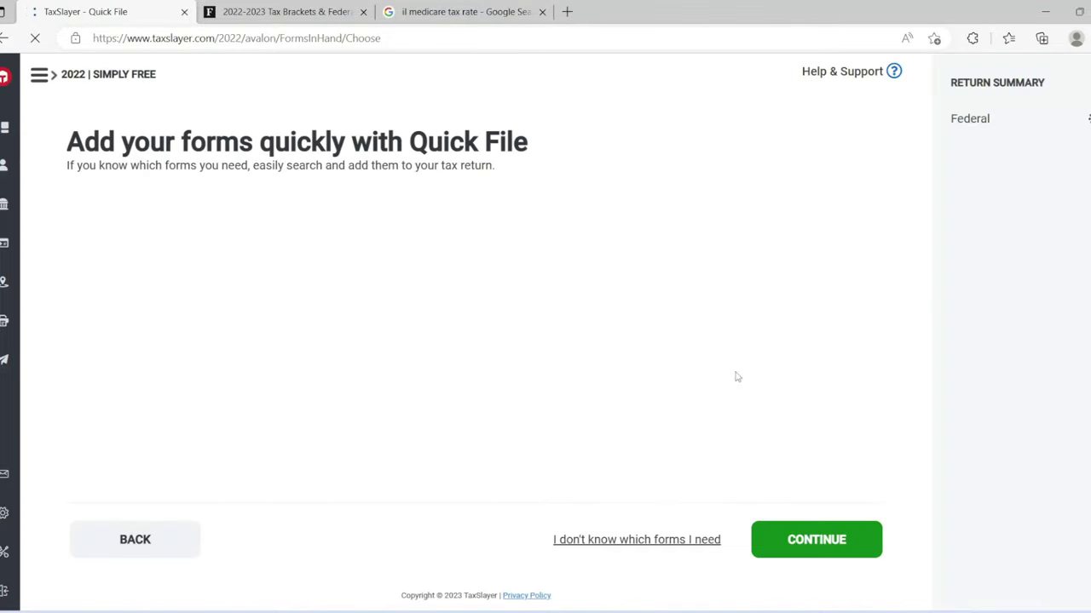
pyautogui.click(417, 274)
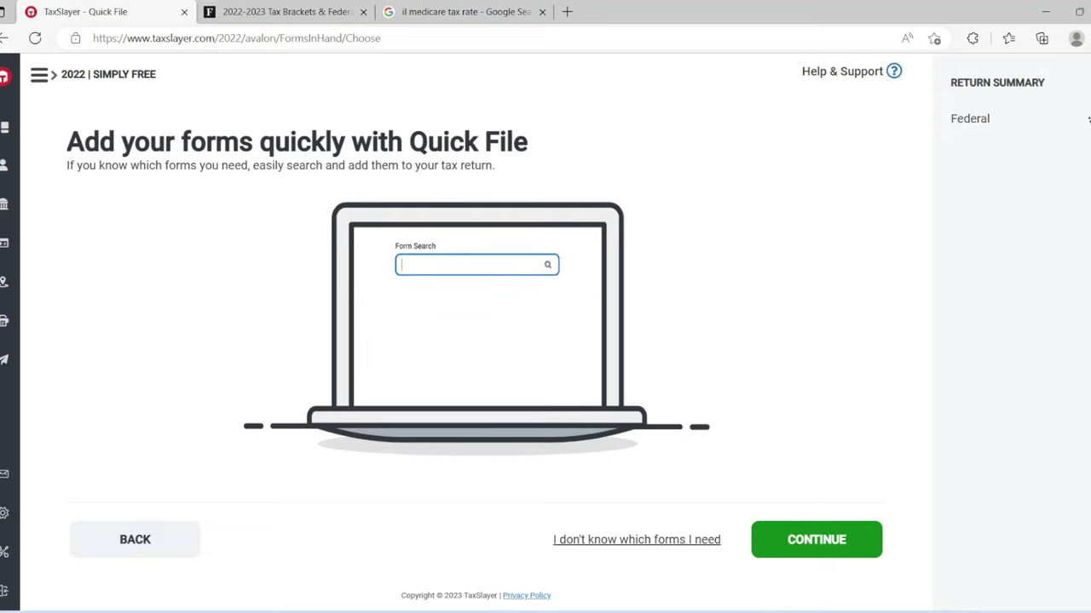
pyautogui.write('W-2 For')
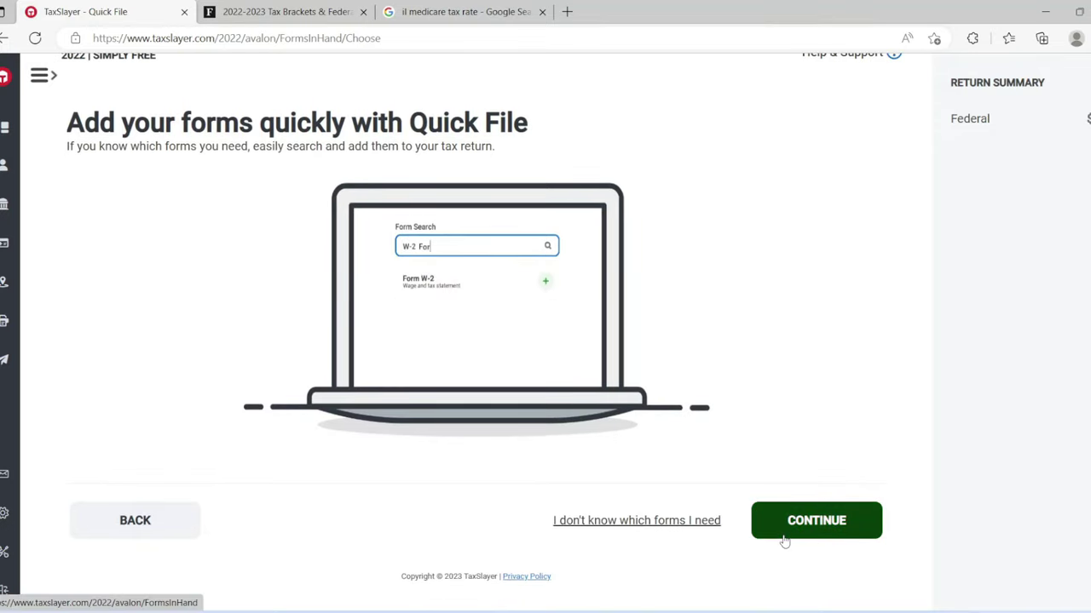
pyautogui.click(783, 531)
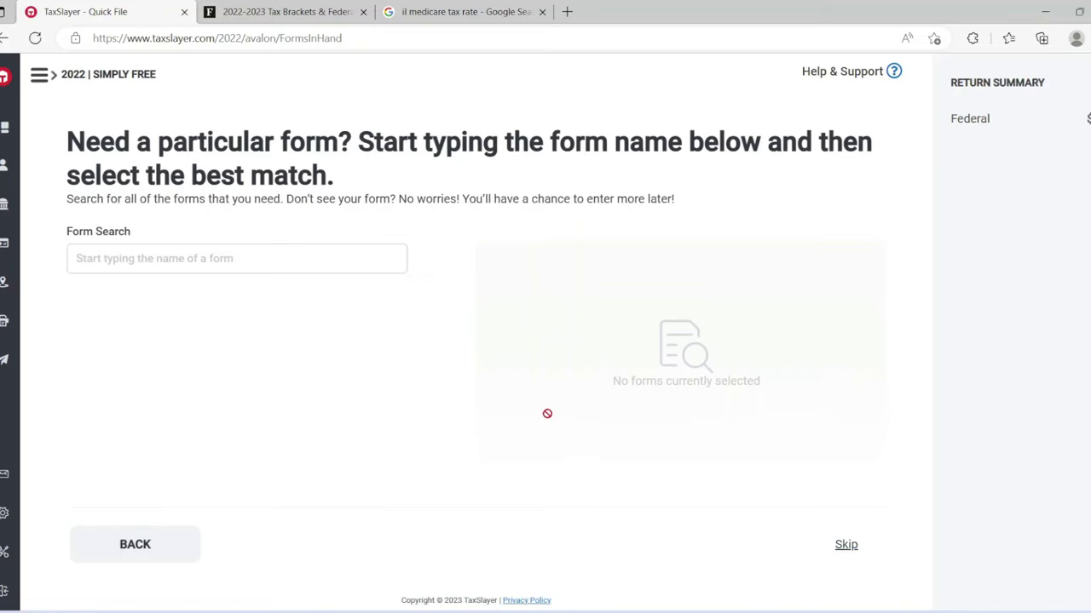
# Step: Search 'w2' in Form Search and add the W-2 Wages and Salaries form
pyautogui.click(346, 253)
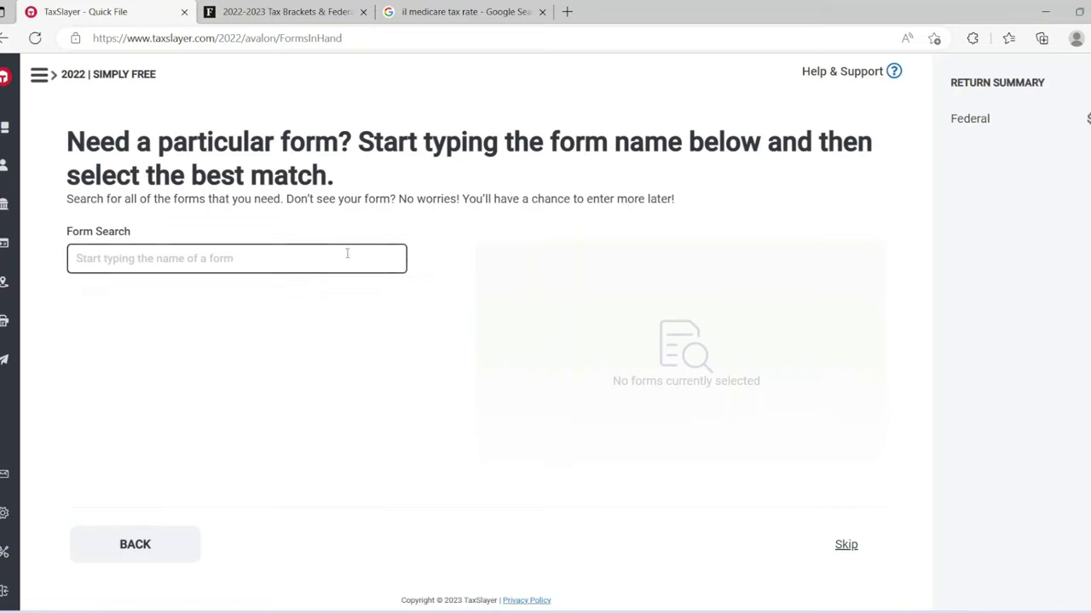
pyautogui.write('w2')
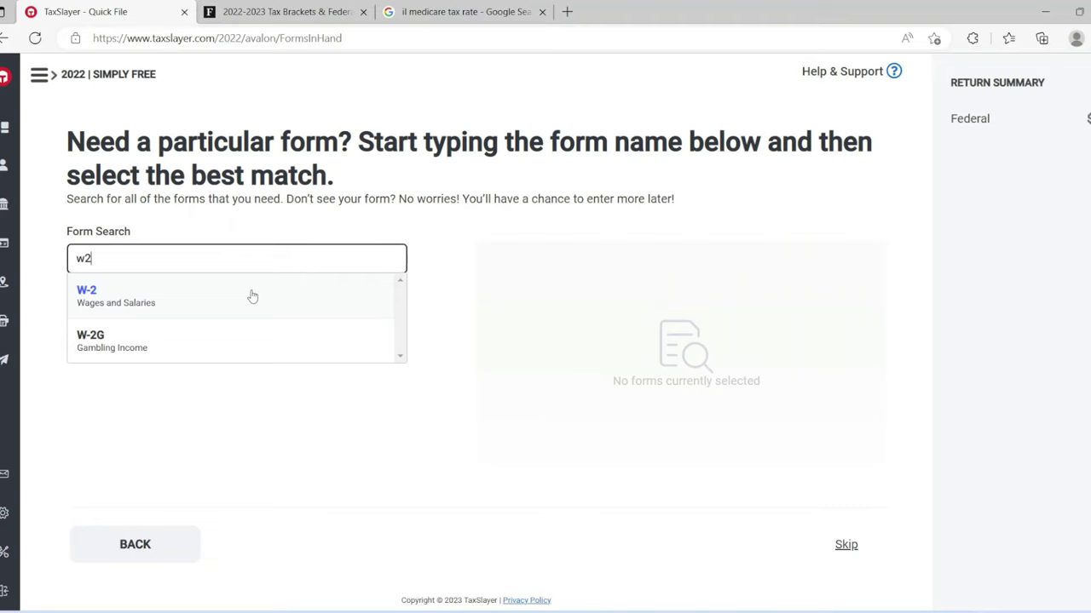
pyautogui.click(249, 296)
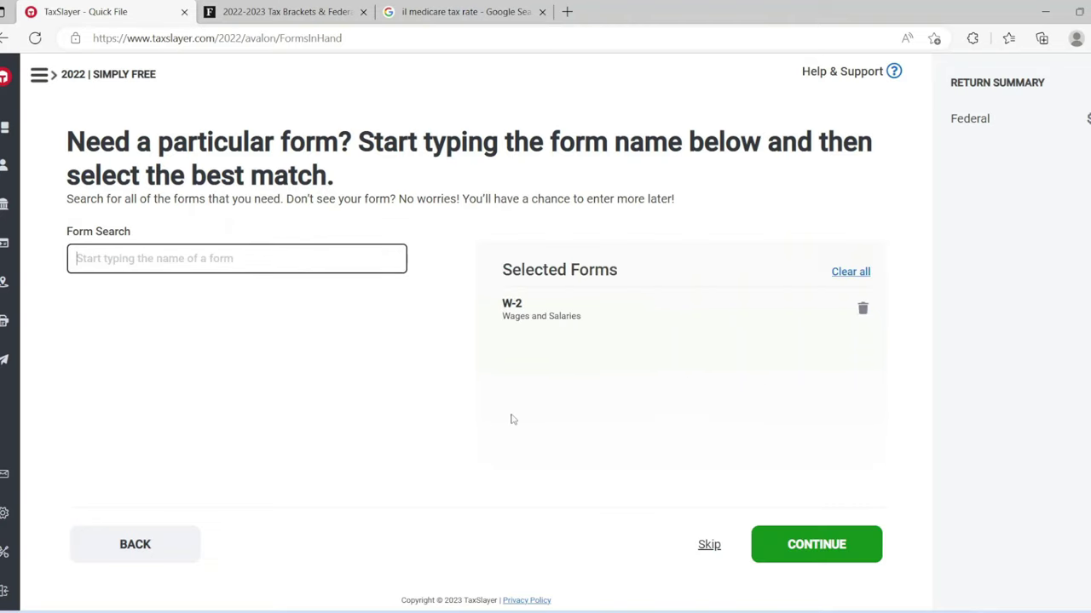
pyautogui.click(801, 551)
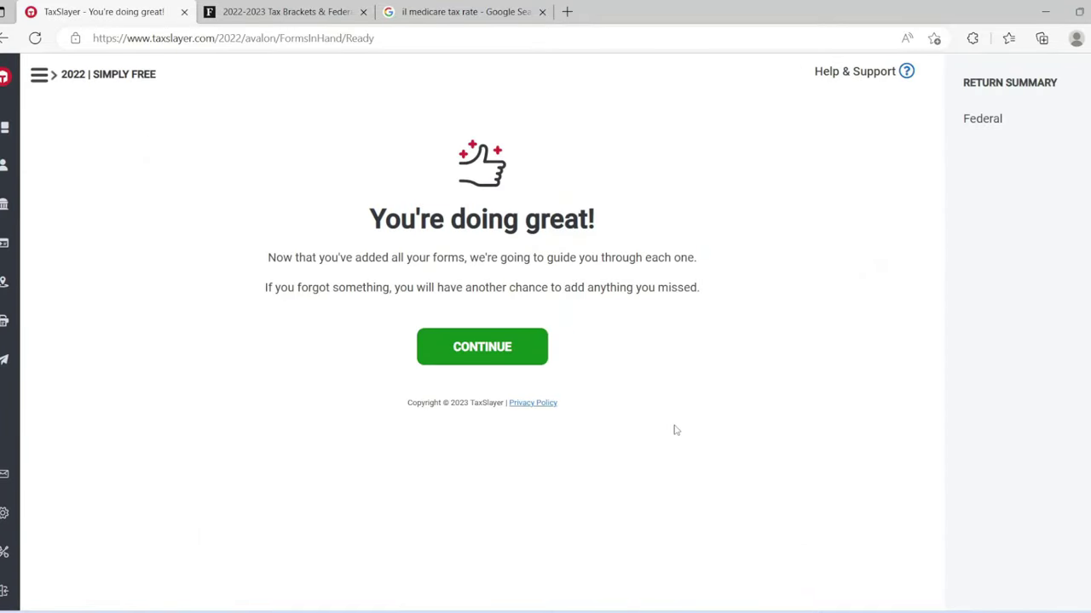
pyautogui.click(492, 350)
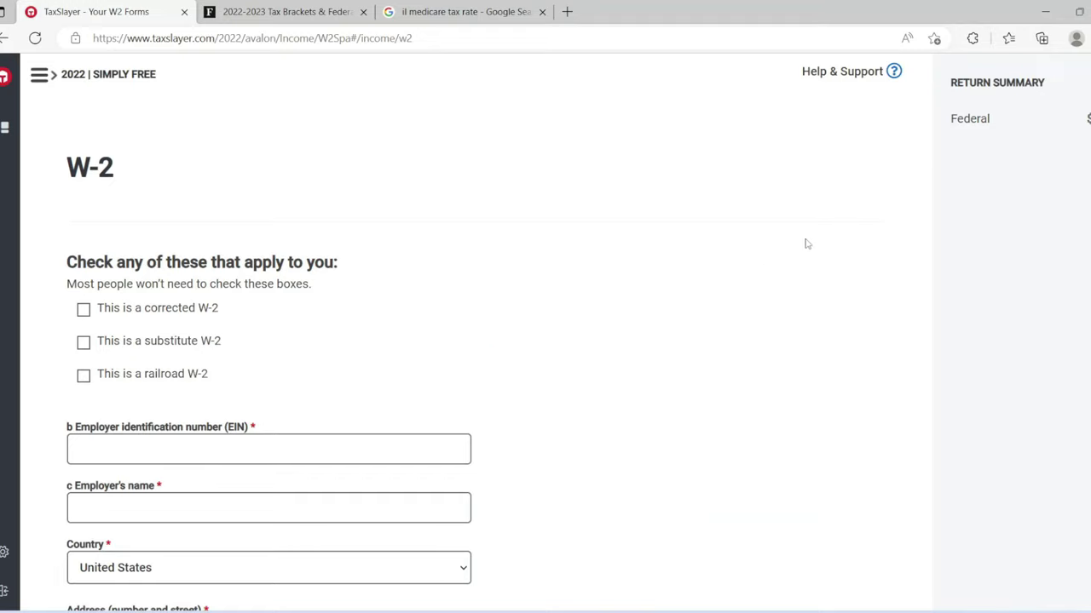
# Step: Enter the employer's identification number and the employer name CARVANA CO
pyautogui.scroll(-3, 482, 336)
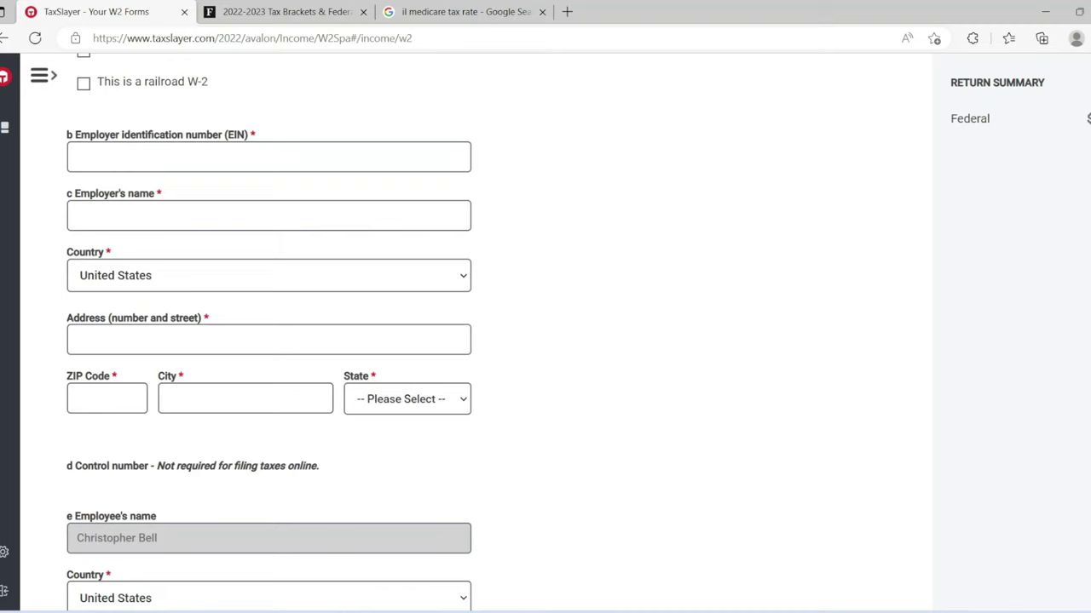
pyautogui.scroll(1, 511, 255)
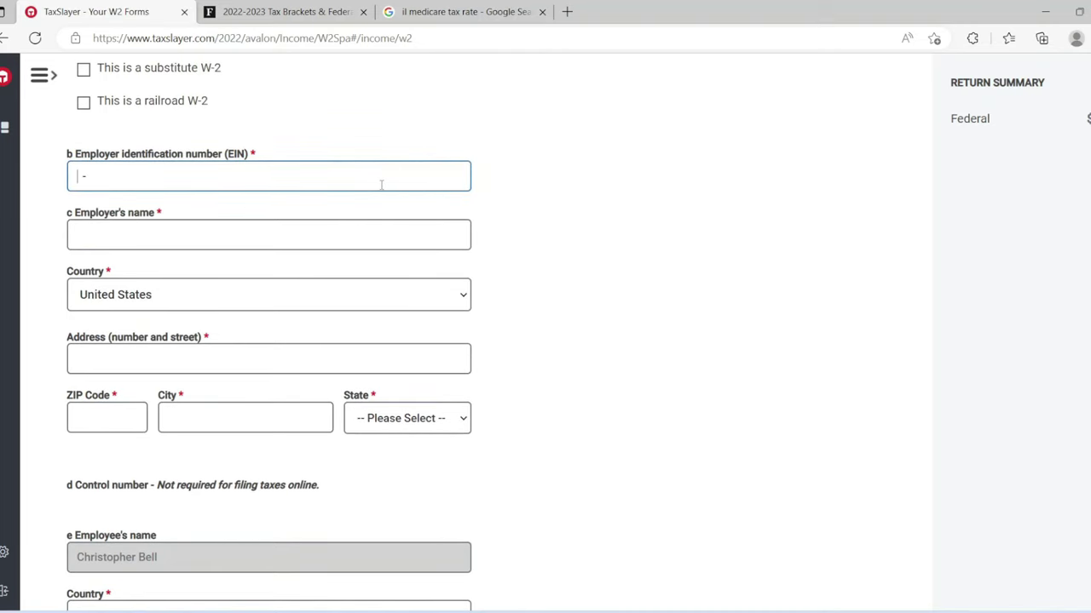
pyautogui.click(348, 234)
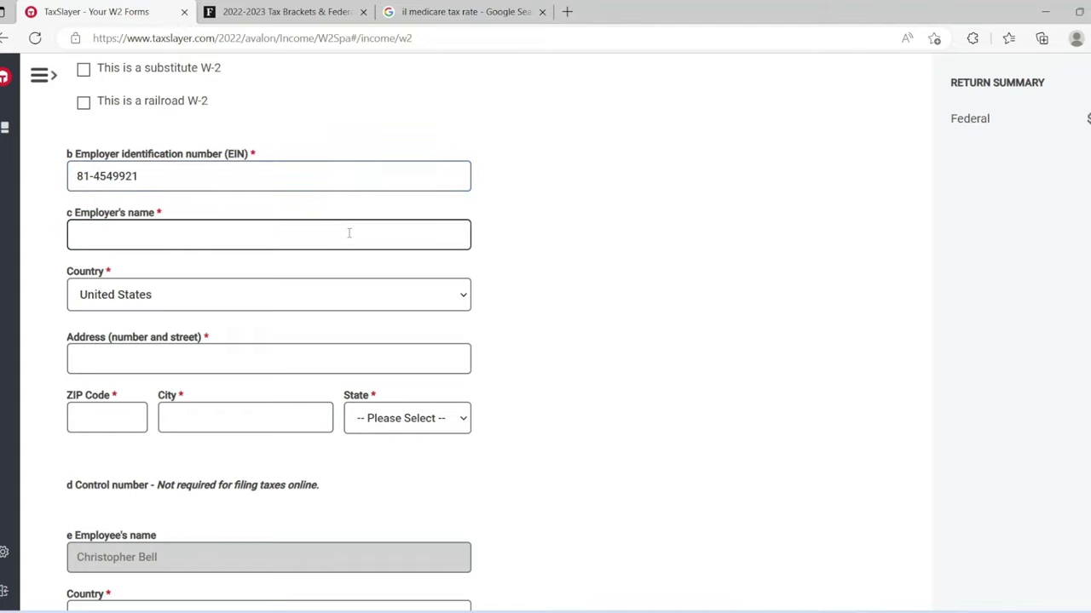
pyautogui.write('CARVANA CO')
# Step: Enter the employer's street address and ZIP code so city and state auto-fill
pyautogui.click(217, 358)
pyautogui.write('300')
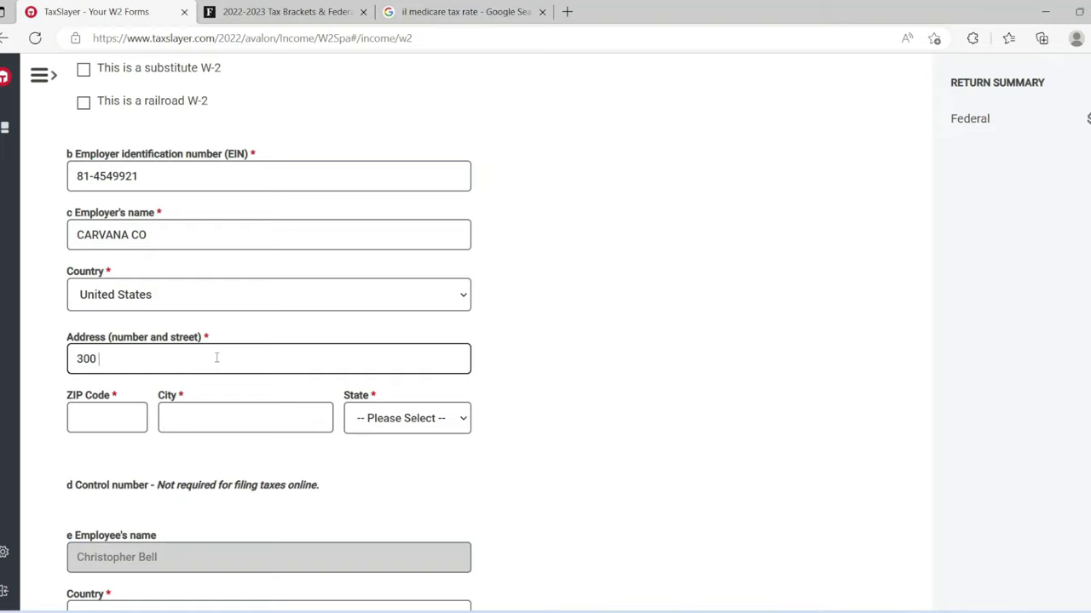
pyautogui.write(' E RIO SALADO PARKWAY')
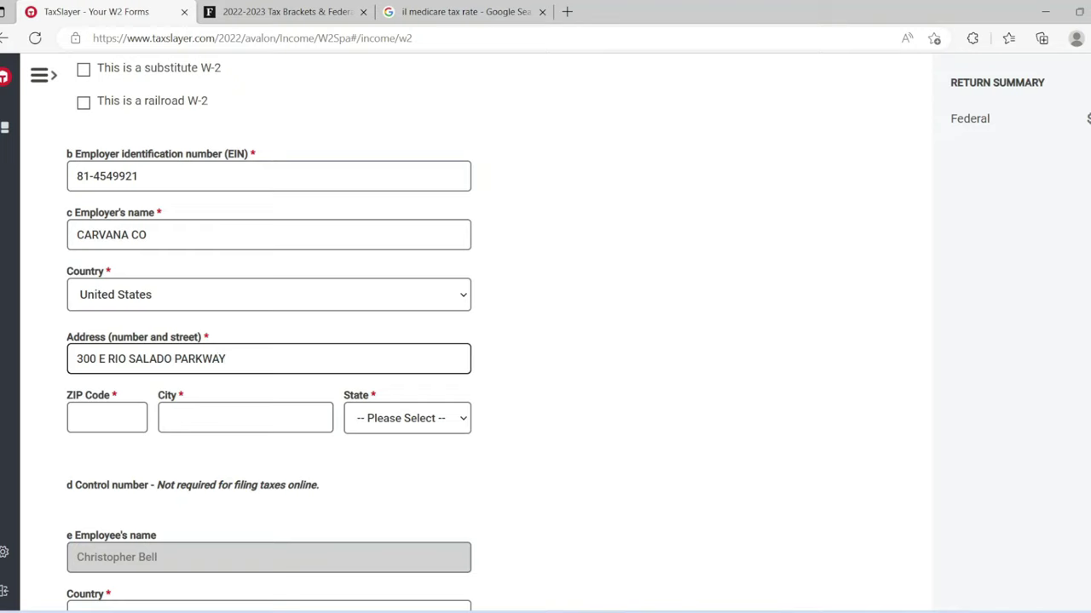
pyautogui.click(87, 423)
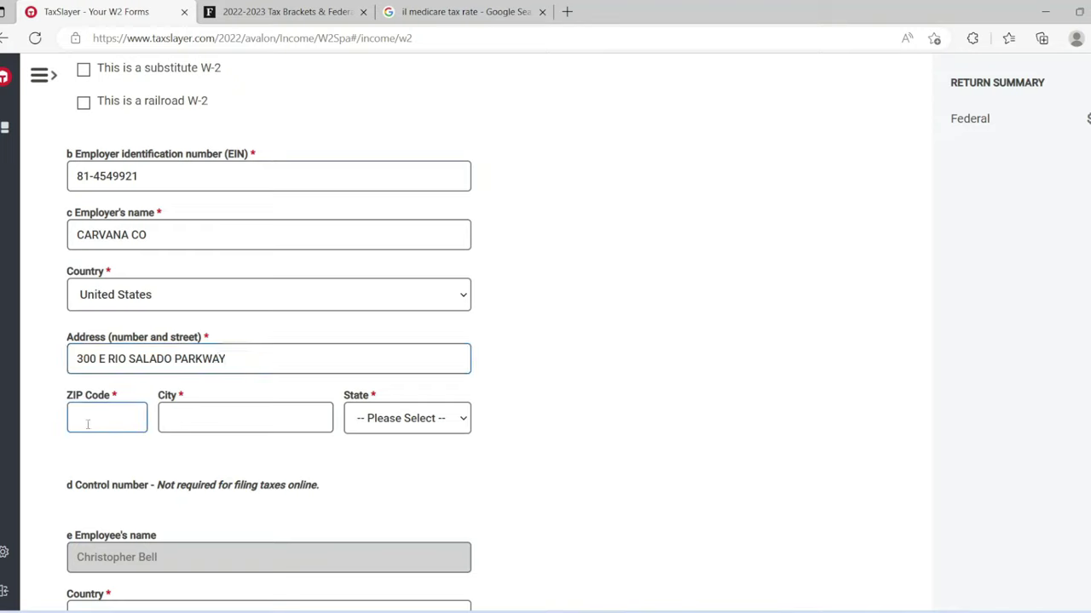
pyautogui.write('85281')
pyautogui.press('Tab')
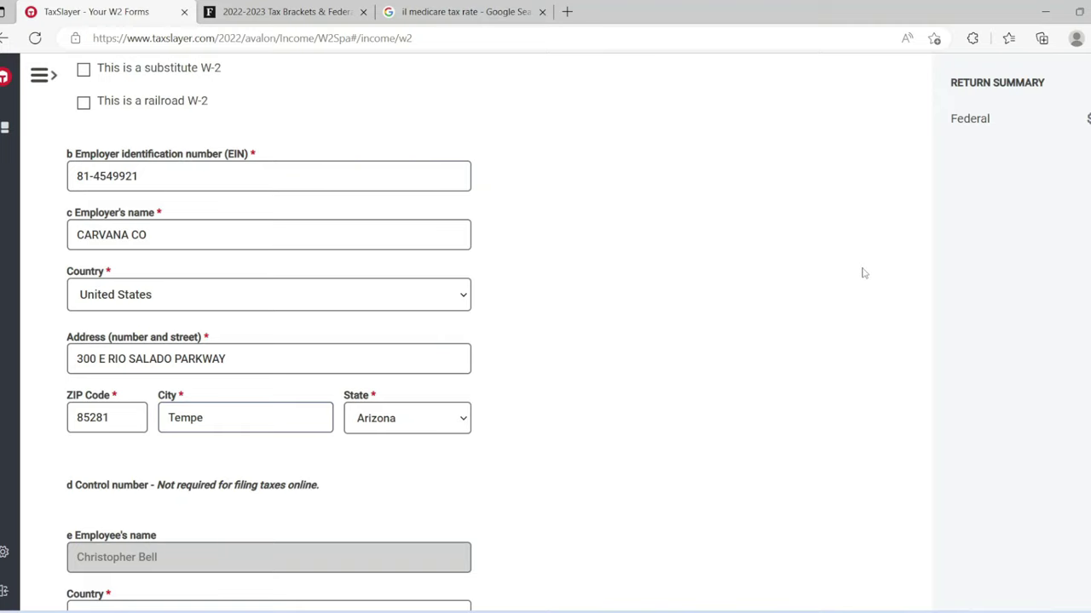
pyautogui.scroll(-5, 269, 332)
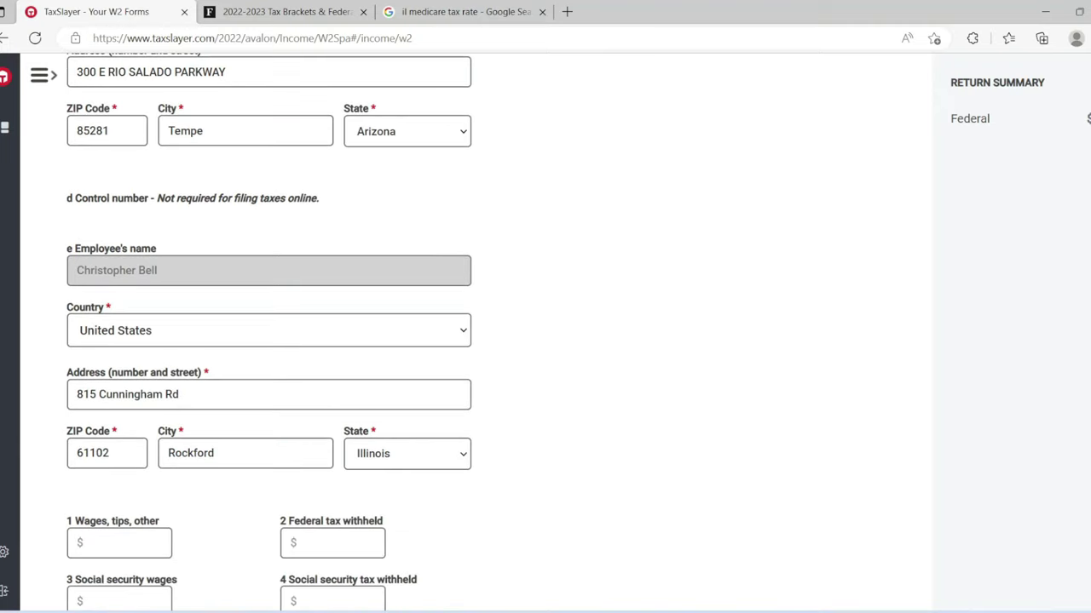
# Step: Enter 96000 in W-2 box 1 'Wages, tips, other compensation'
pyautogui.scroll(-3, 269, 332)
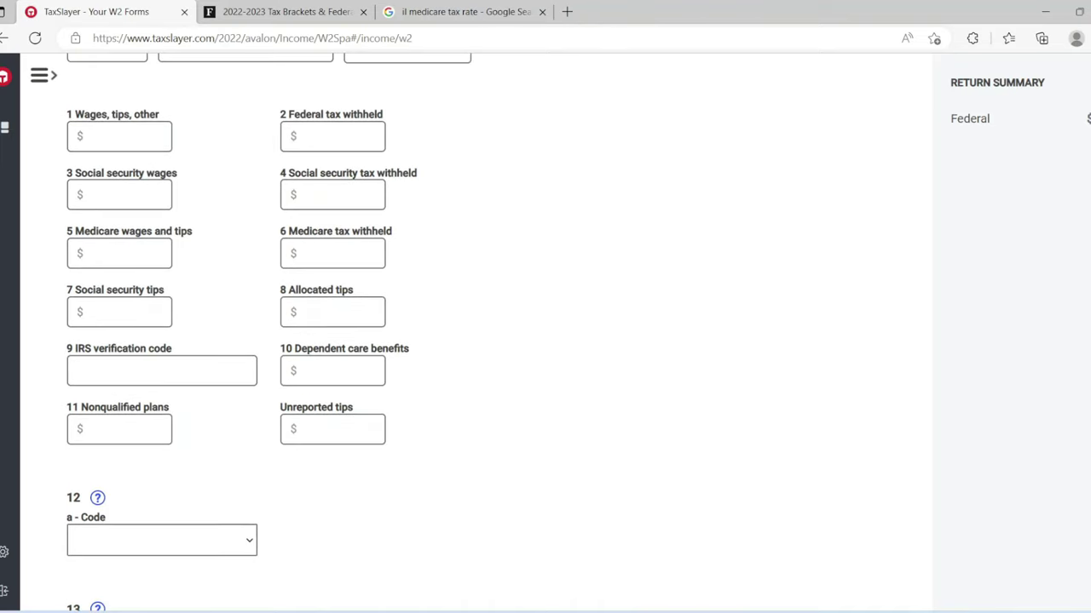
pyautogui.click(125, 138)
pyautogui.write('96000')
# Step: Find the $89,075–$170,050 row and $15,213.50 base tax in Forbes' 2022 Single Filers table
pyautogui.click(243, 13)
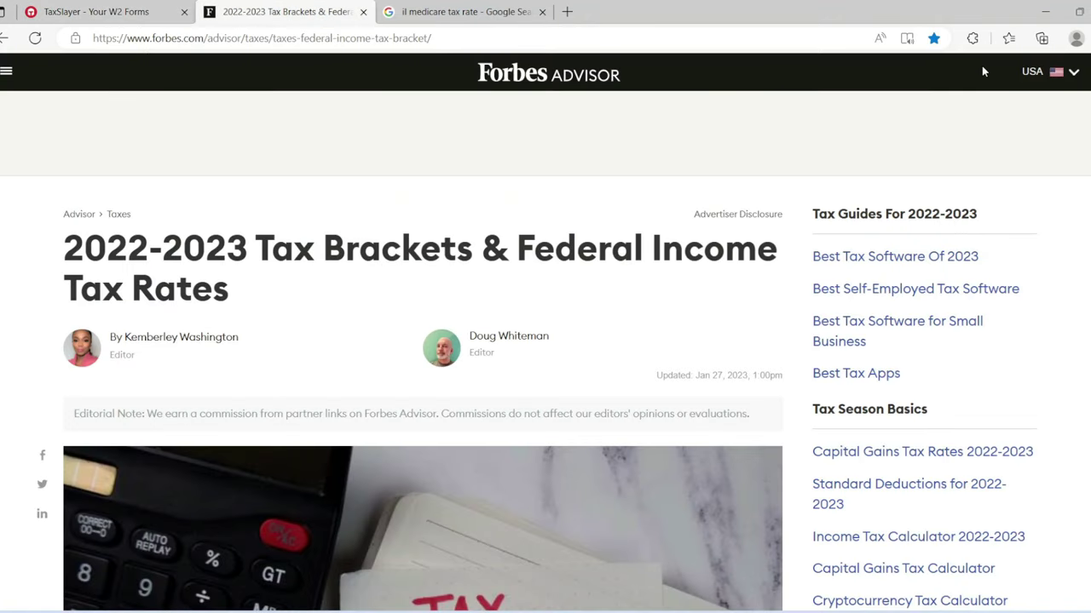
pyautogui.scroll(-15, 422, 358)
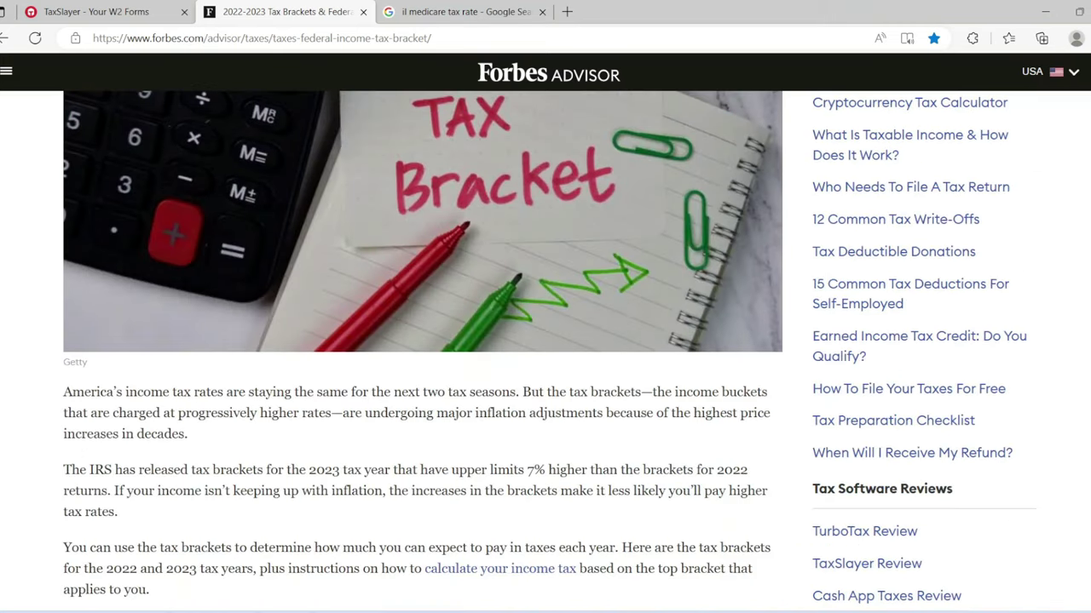
pyautogui.scroll(-2, 423, 358)
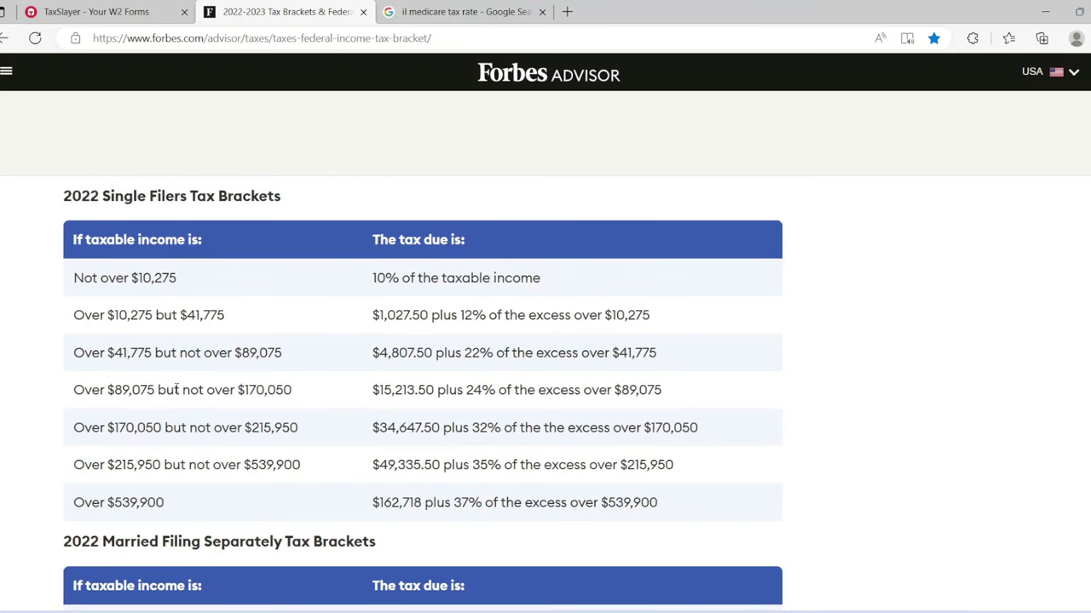
pyautogui.moveTo(75, 394); pyautogui.dragTo(290, 403)
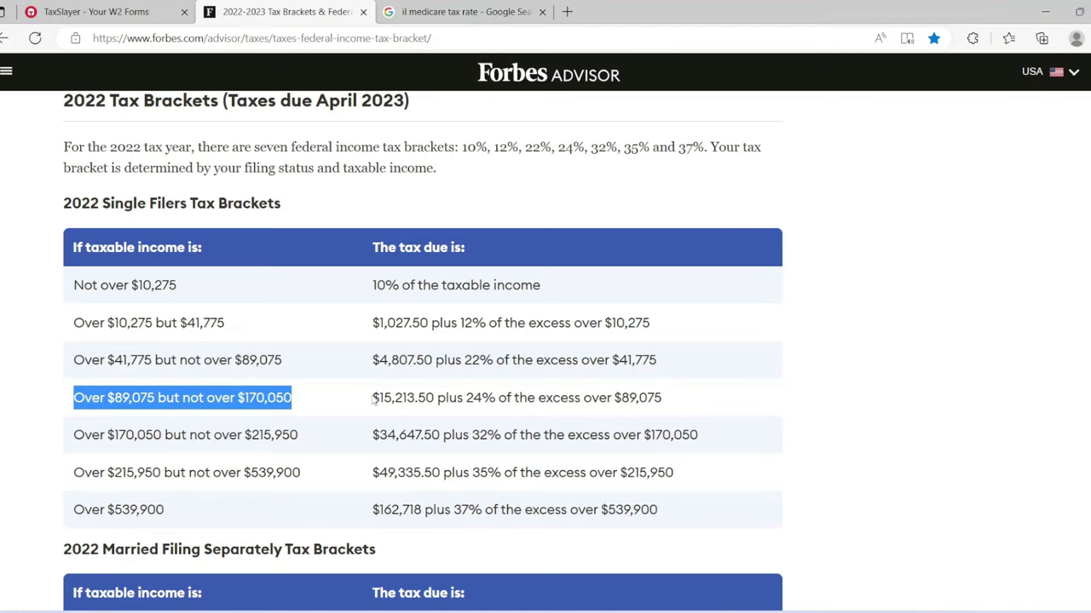
pyautogui.moveTo(372, 398); pyautogui.dragTo(665, 402)
pyautogui.click(454, 428)
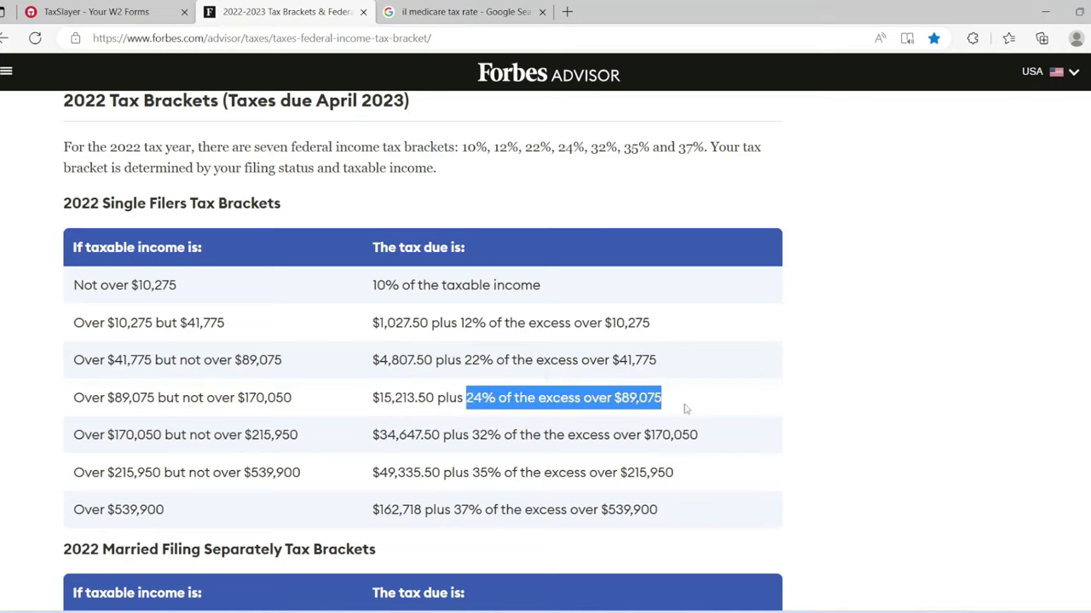
pyautogui.click(685, 409)
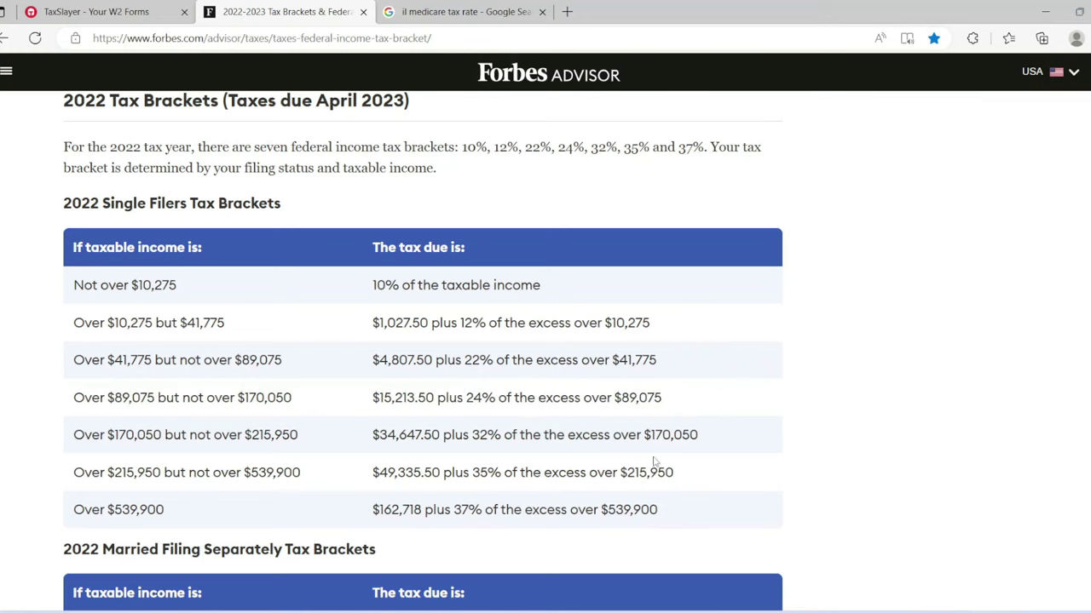
# Step: Check the W-2 wages, then open Windows Calculator beside the bracket table
pyautogui.click(123, 6)
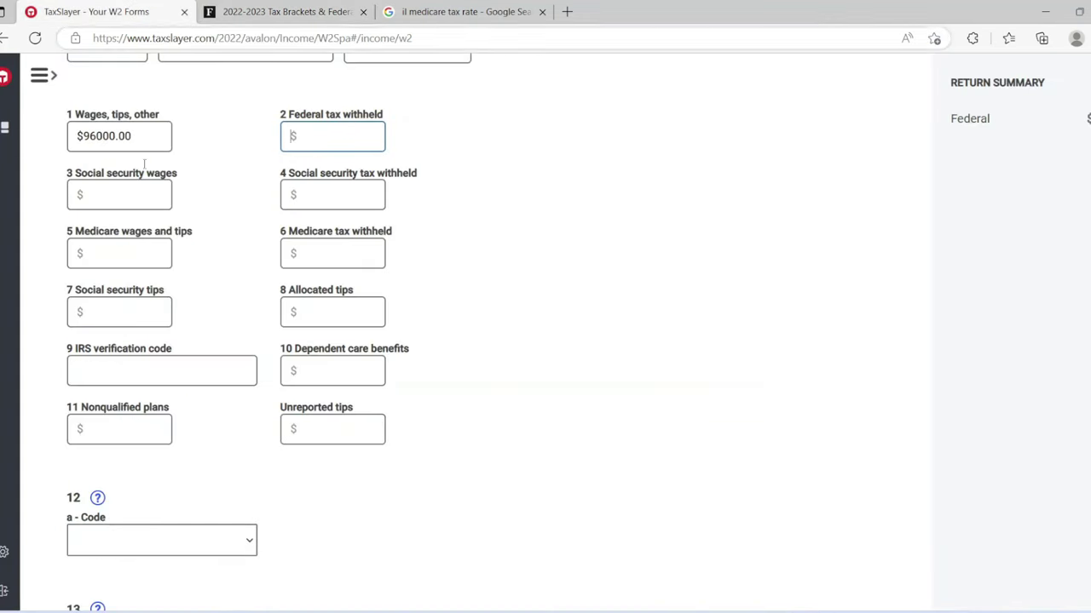
pyautogui.click(245, 6)
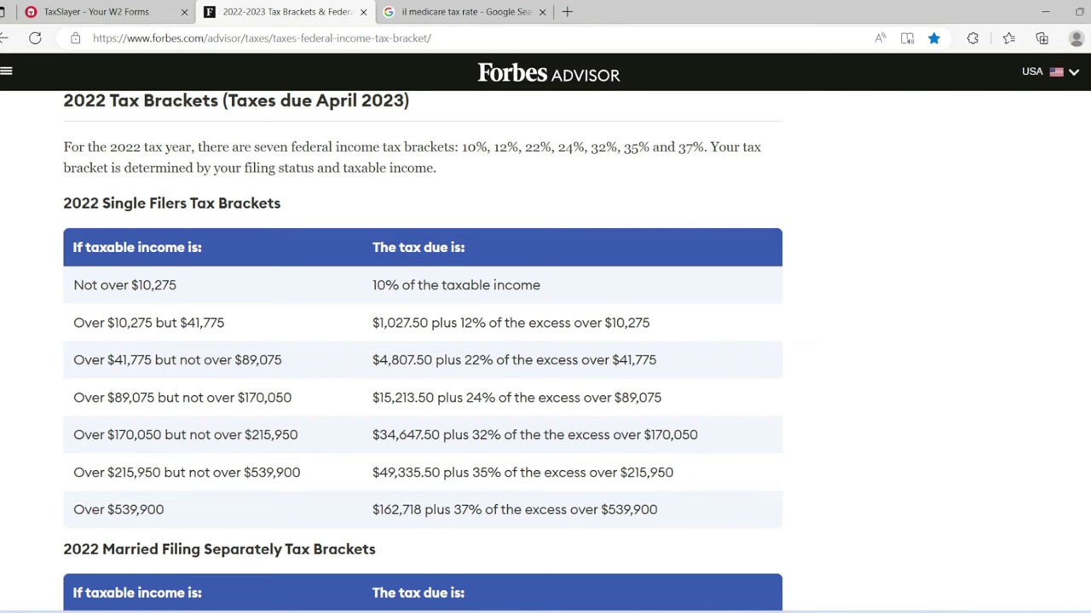
pyautogui.click(795, 610)
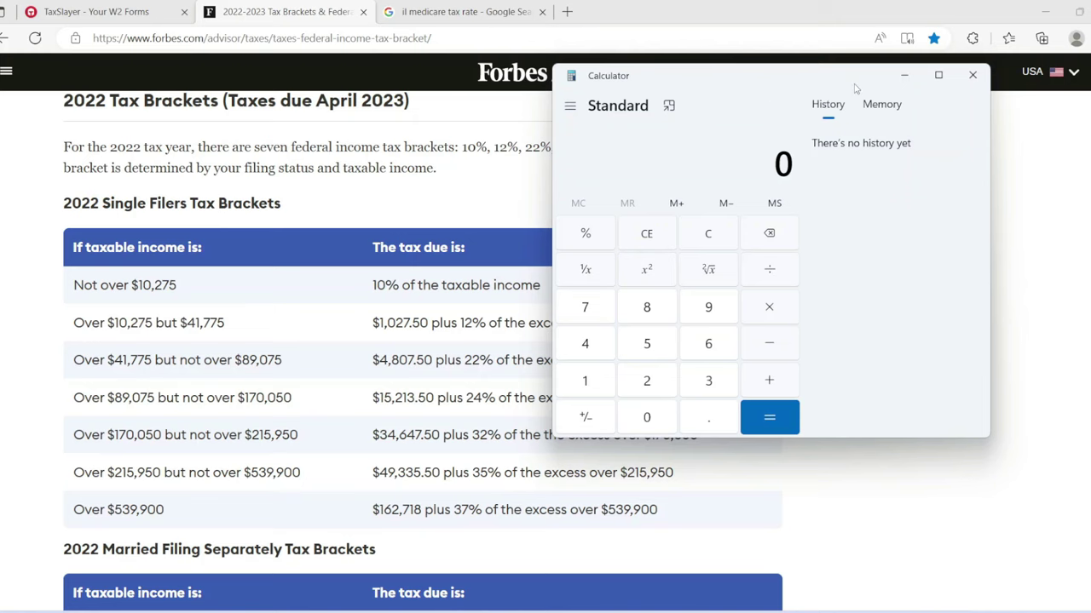
# Step: Compute 96000 − 89075 = 6925, the income above the 24% bracket threshold
pyautogui.moveTo(853, 88); pyautogui.dragTo(975, 58)
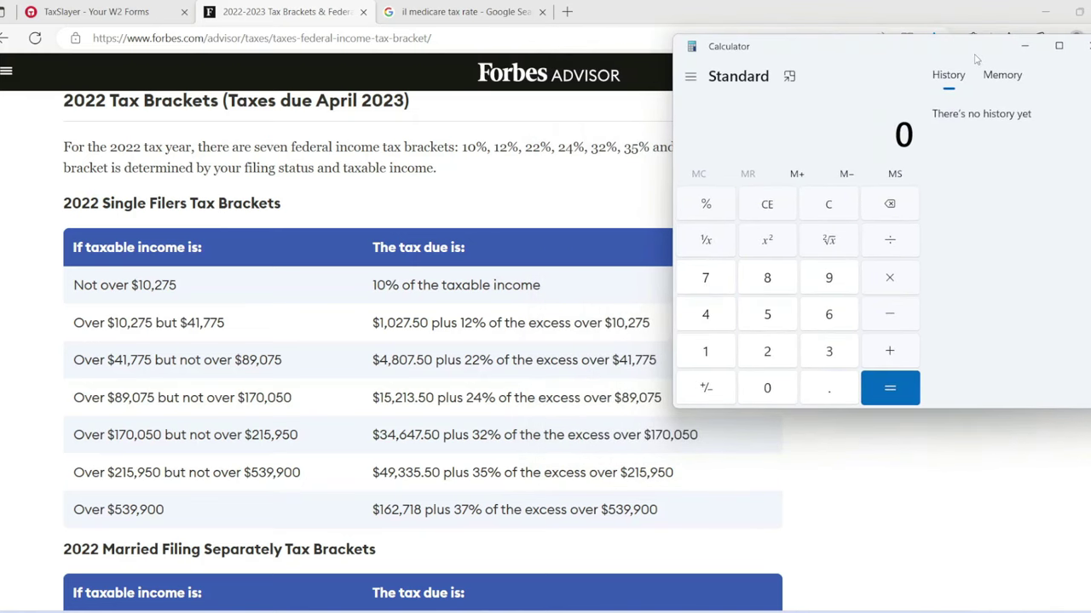
pyautogui.click(829, 277)
pyautogui.click(820, 329)
pyautogui.click(762, 390)
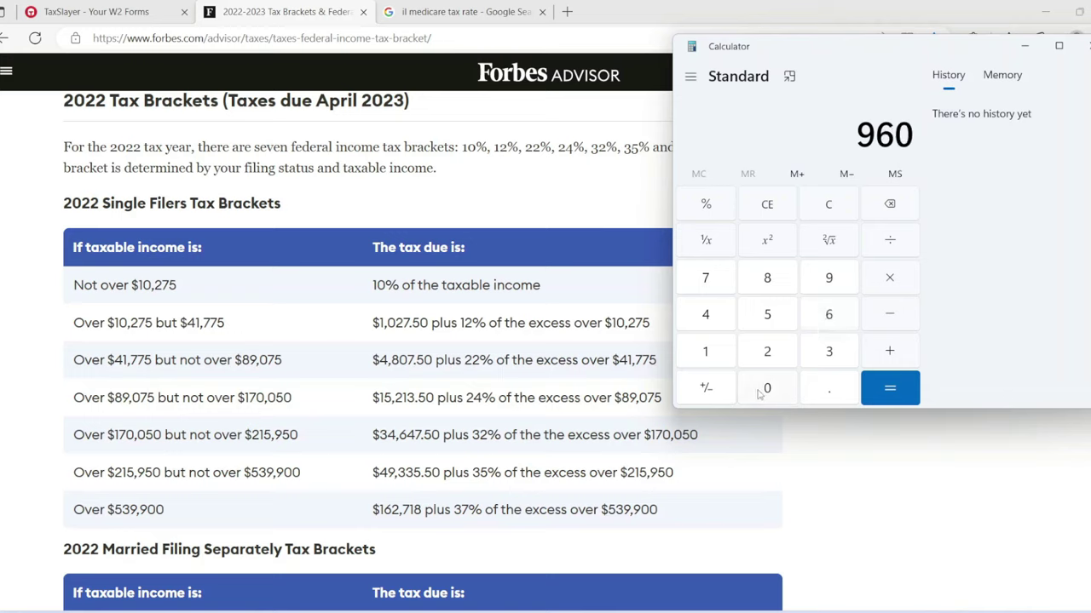
pyautogui.click(760, 391)
pyautogui.click(761, 391)
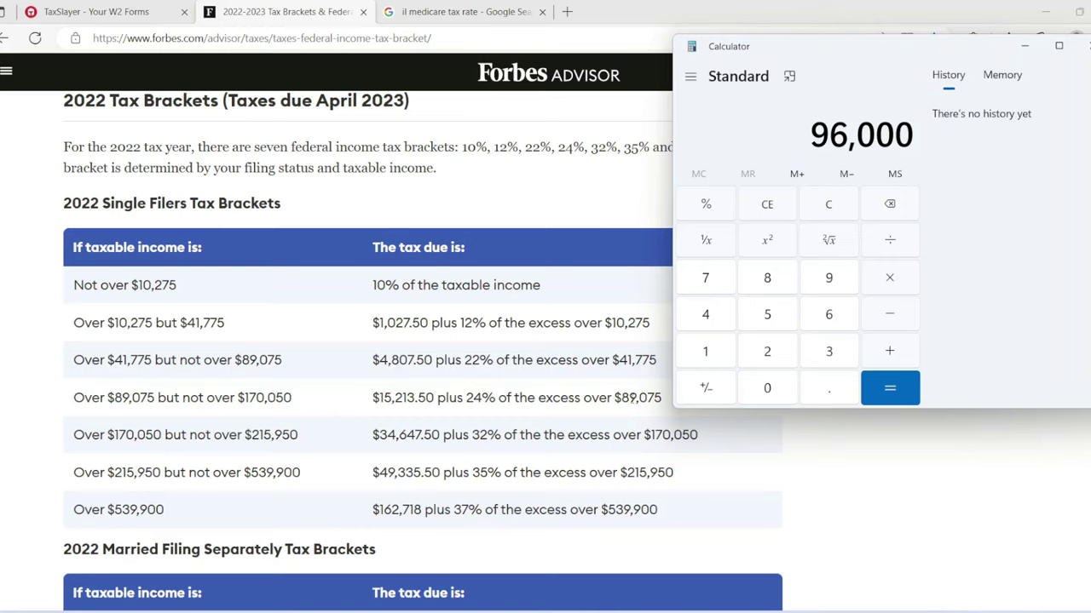
pyautogui.click(889, 323)
pyautogui.click(755, 280)
pyautogui.click(818, 285)
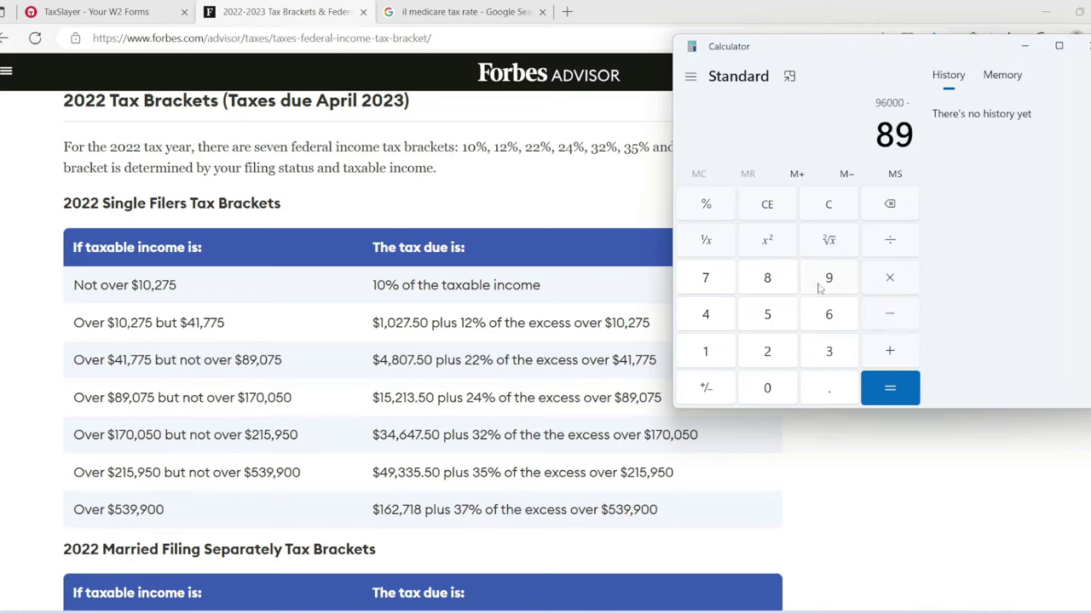
pyautogui.click(766, 390)
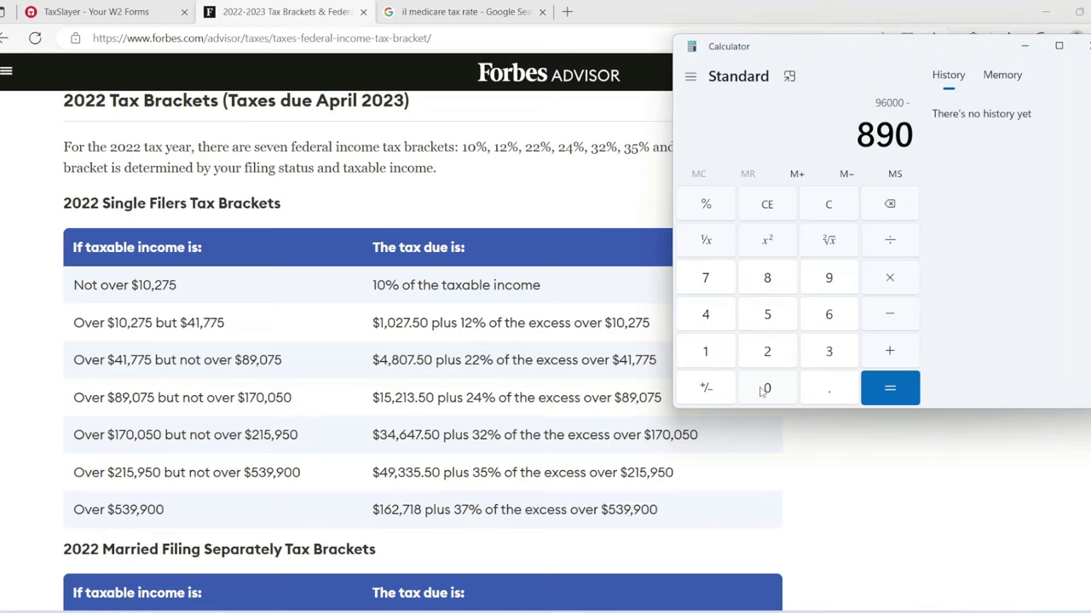
pyautogui.click(698, 288)
pyautogui.click(760, 318)
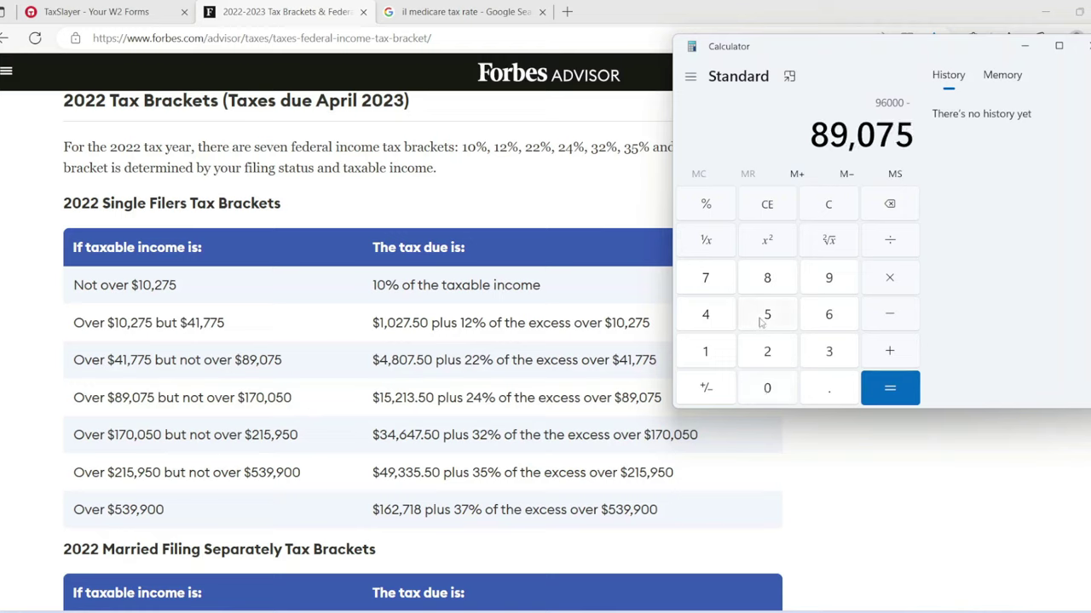
pyautogui.click(886, 388)
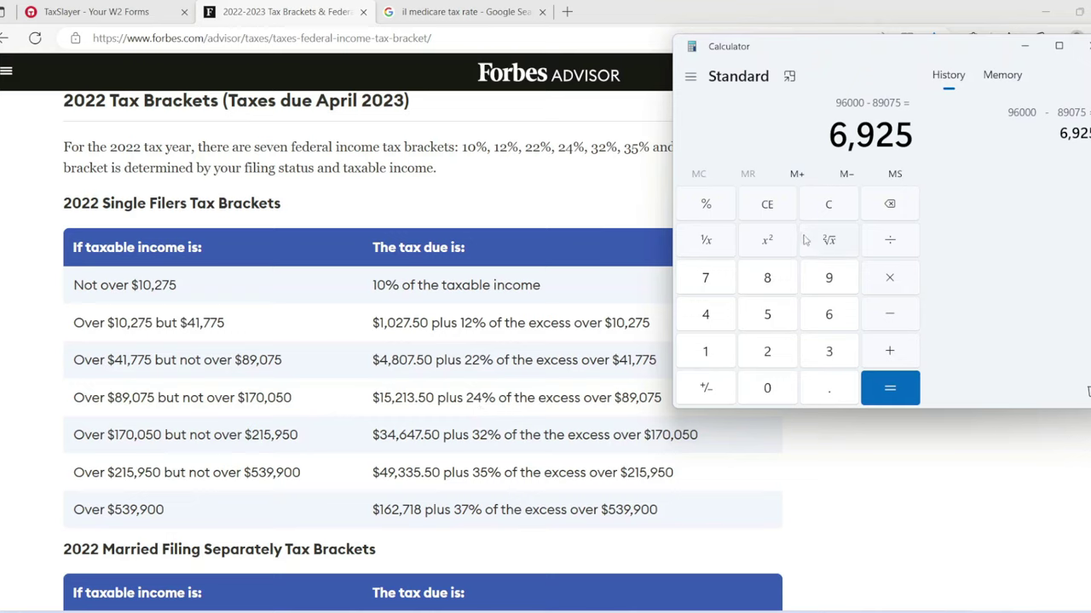
# Step: Take 24% of 6925 to get 1662 tax on the excess
pyautogui.click(820, 211)
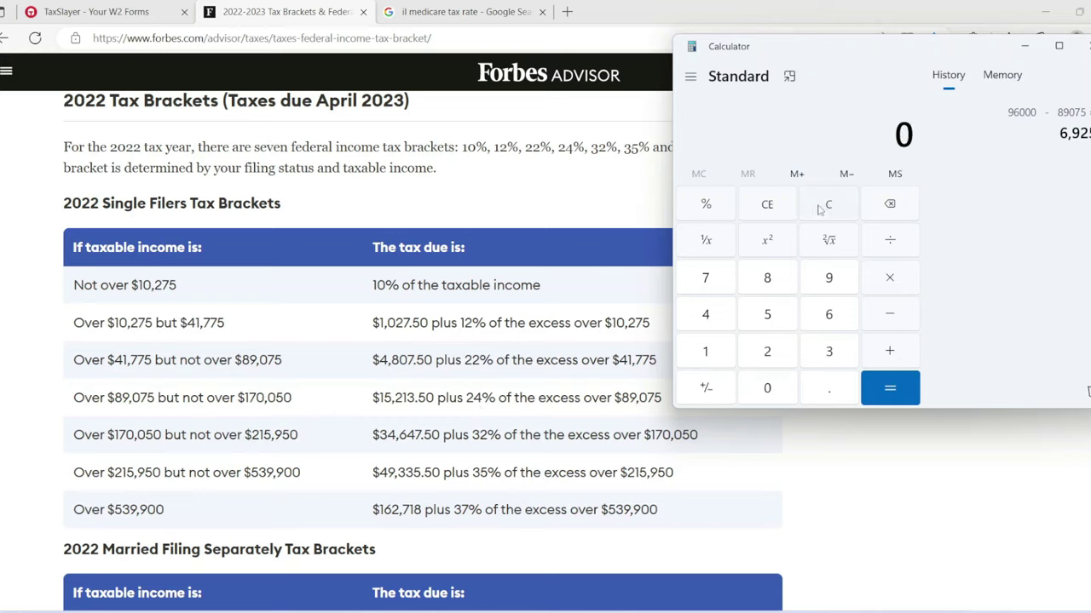
pyautogui.click(825, 316)
pyautogui.click(824, 274)
pyautogui.click(758, 352)
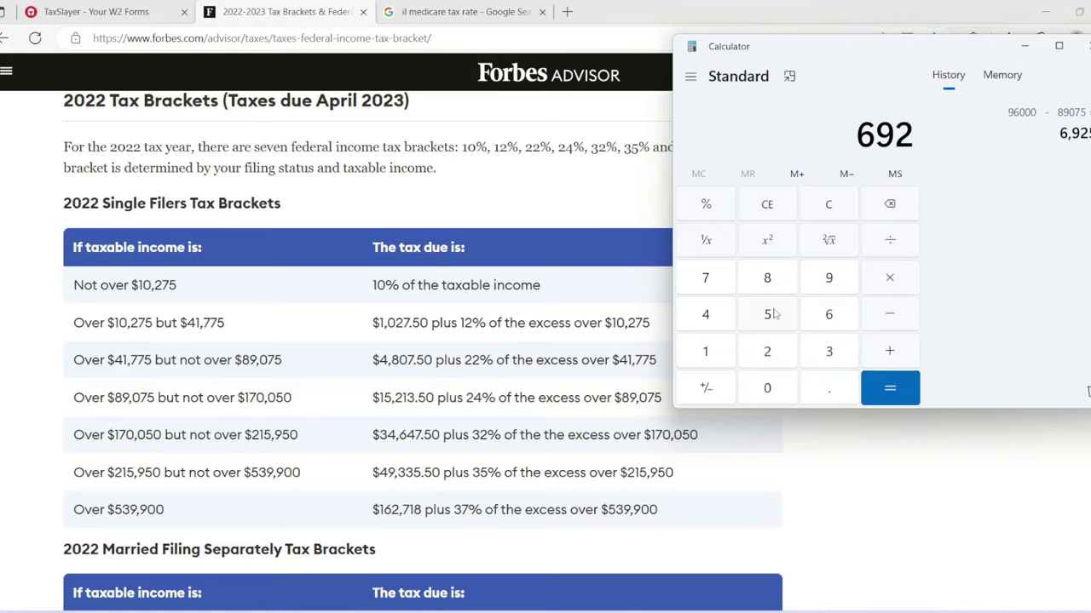
pyautogui.click(771, 314)
pyautogui.click(887, 316)
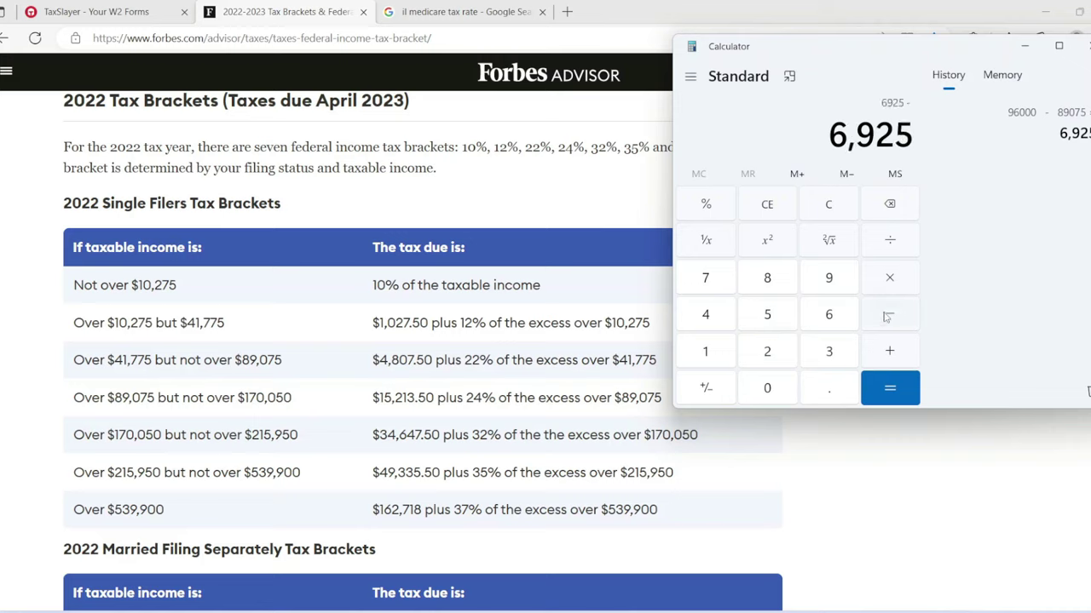
pyautogui.click(772, 363)
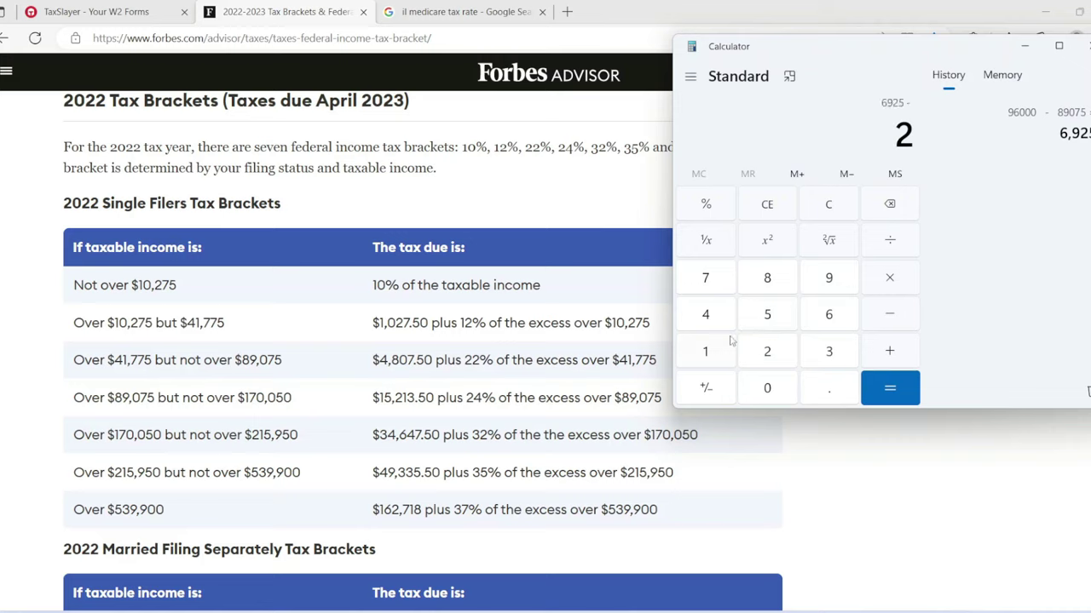
pyautogui.click(717, 329)
pyautogui.click(704, 213)
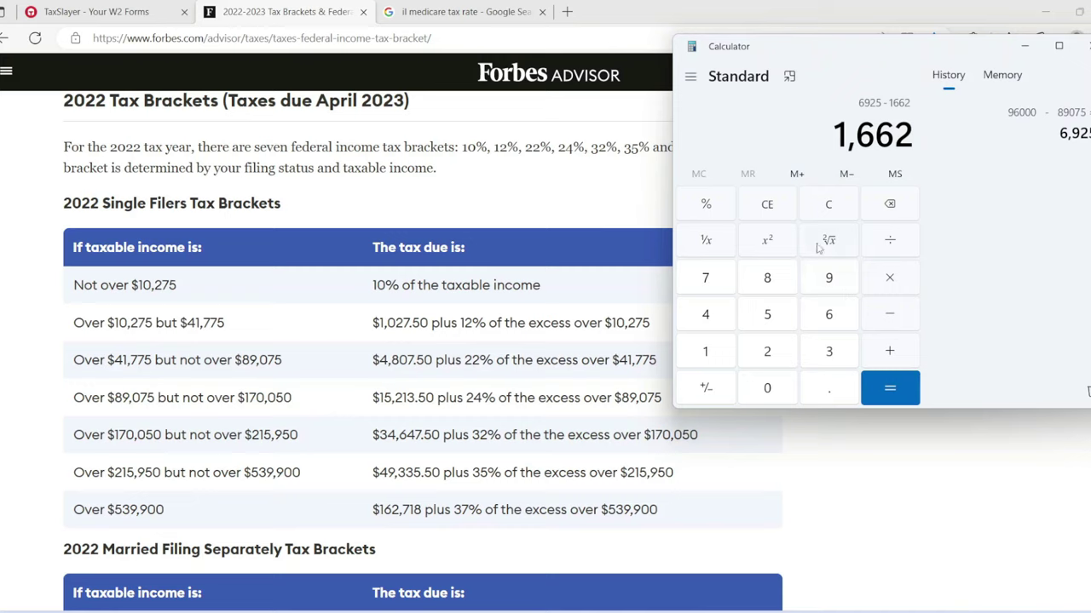
# Step: Add 1662 + 15213 for a 16,875 federal tax total and return to TaxSlayer
pyautogui.click(818, 212)
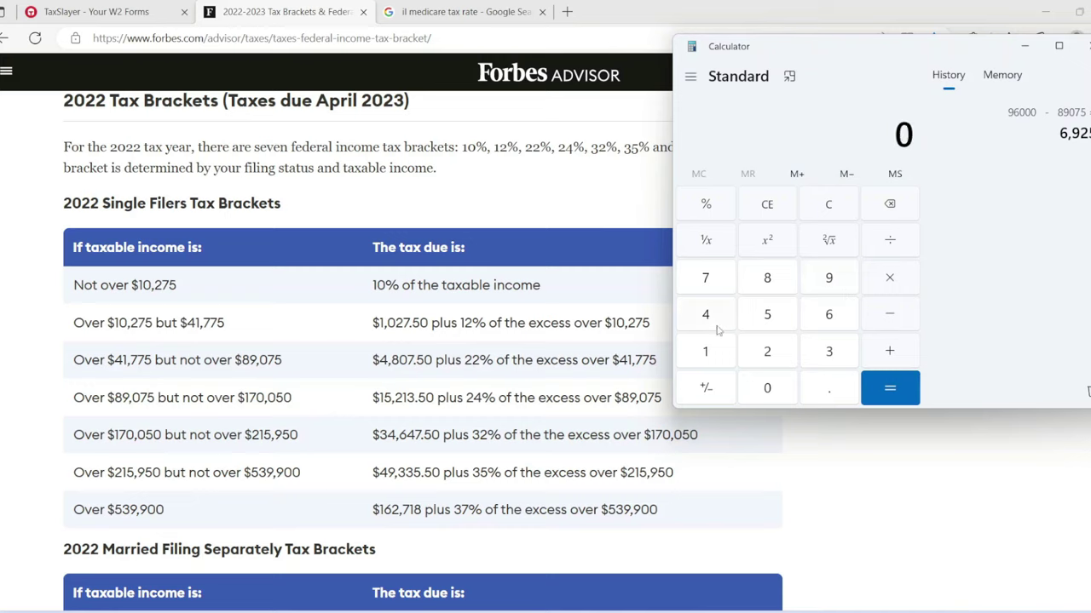
pyautogui.click(707, 353)
pyautogui.click(829, 316)
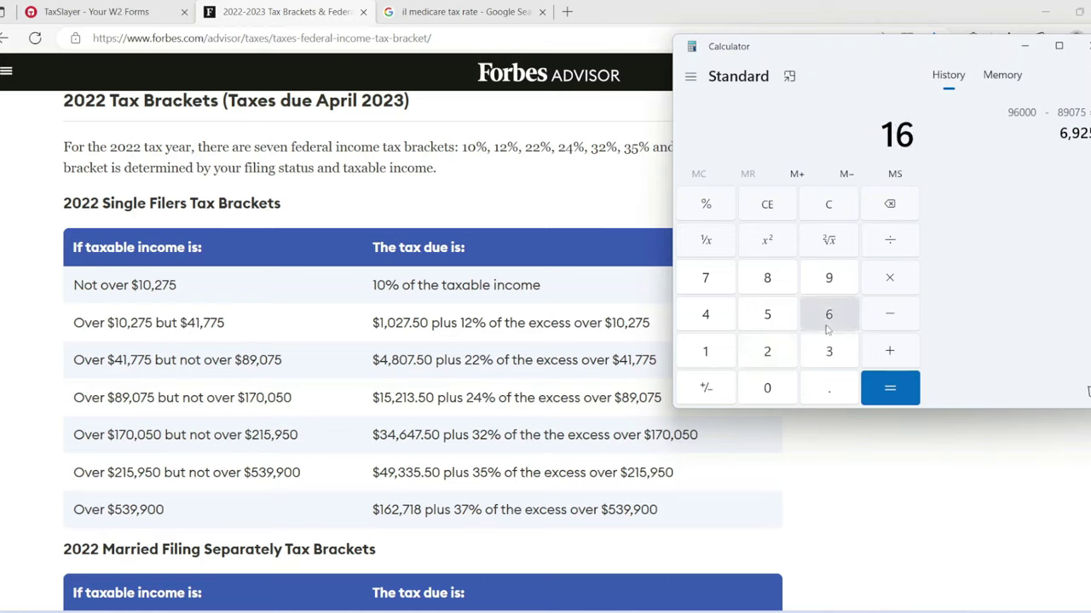
pyautogui.click(829, 316)
pyautogui.click(767, 352)
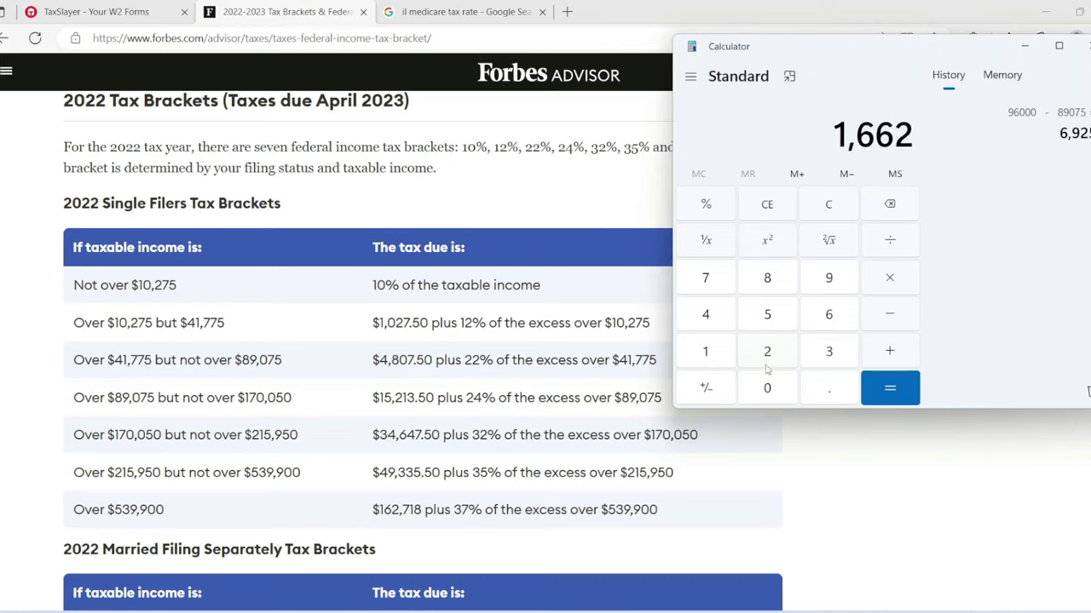
pyautogui.click(886, 351)
pyautogui.click(706, 349)
pyautogui.click(757, 313)
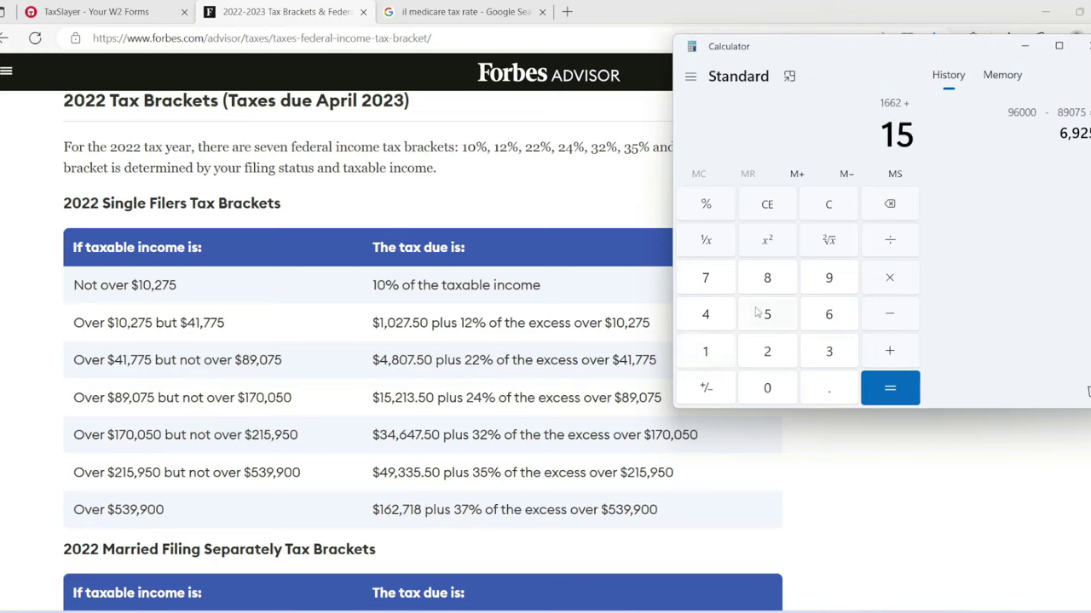
pyautogui.click(768, 353)
pyautogui.click(706, 358)
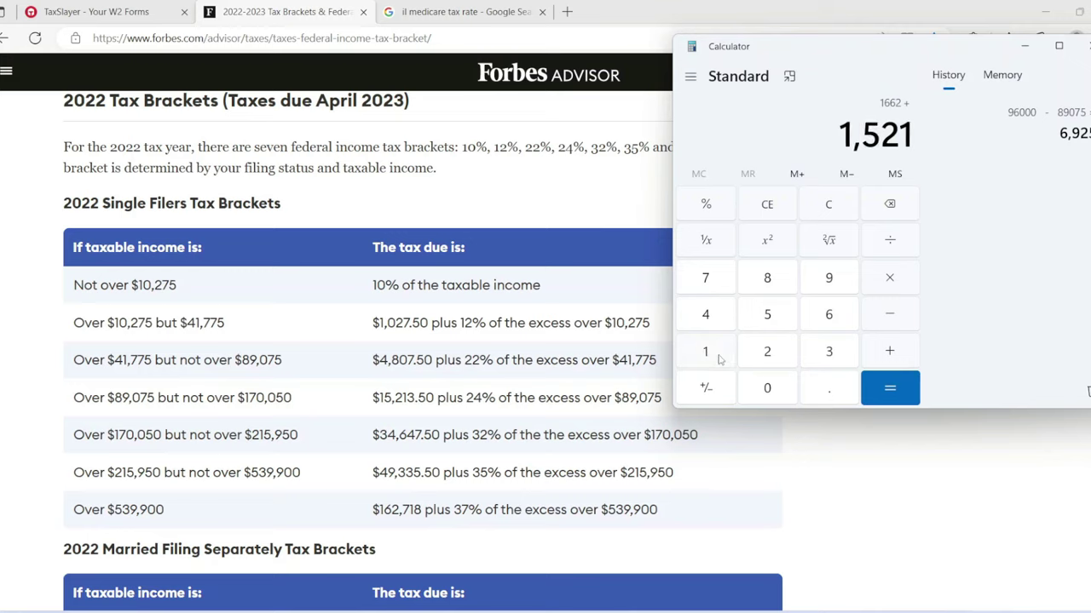
pyautogui.click(813, 348)
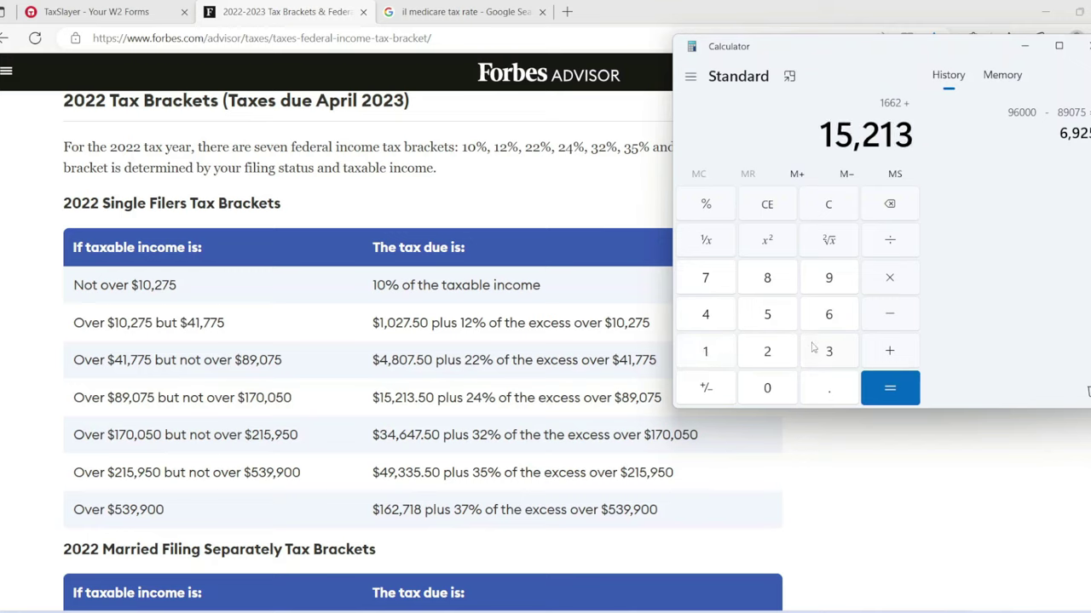
pyautogui.click(876, 375)
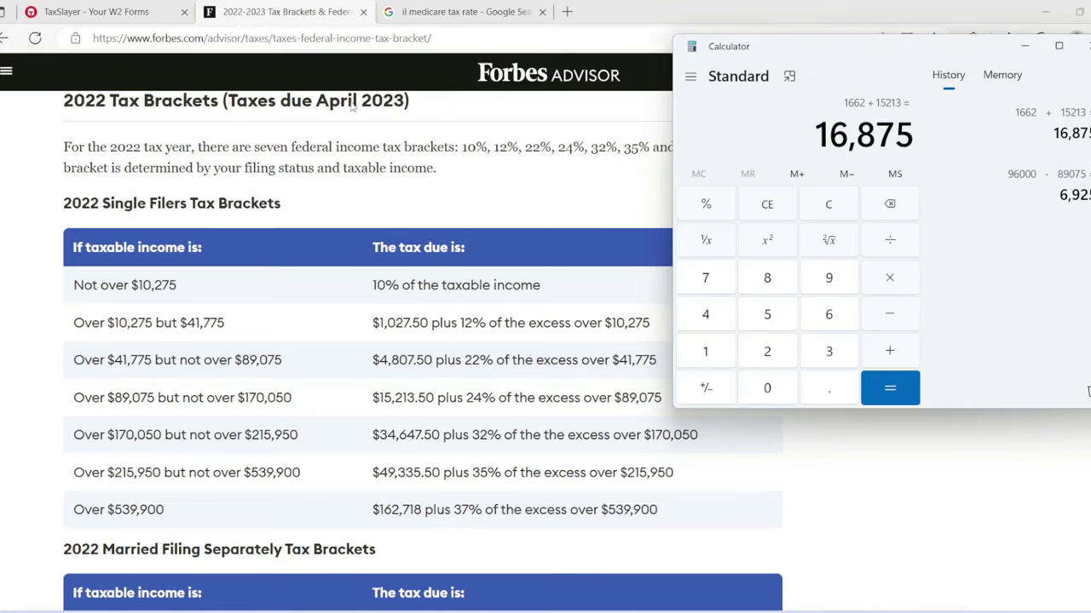
pyautogui.click(147, 6)
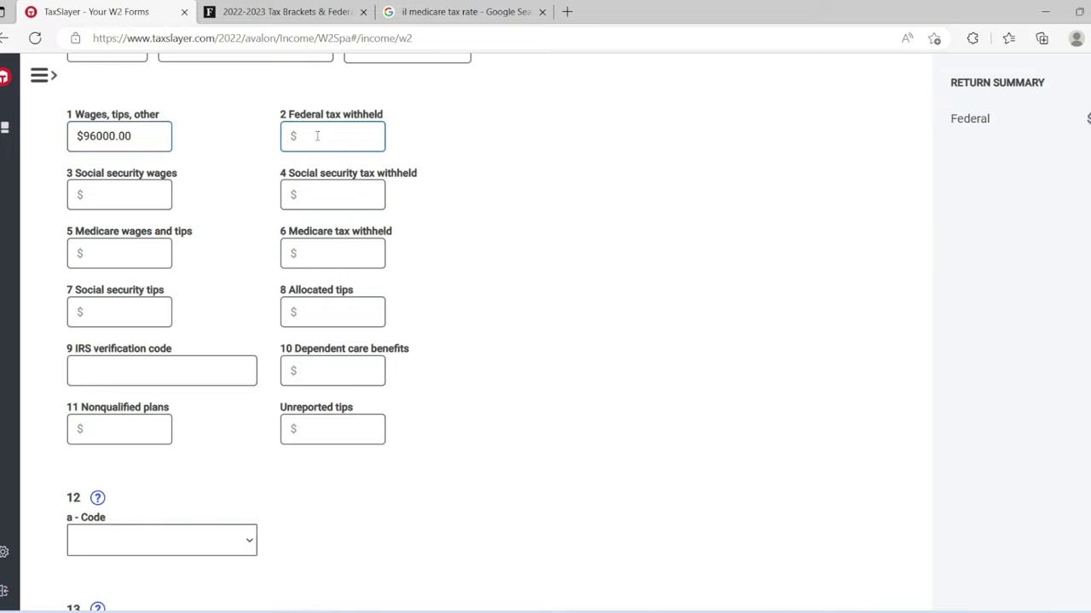
# Step: Enter $16,875 federal withholding and $92,000 Social Security and Medicare wages on the W-2
pyautogui.write('1,00')
pyautogui.write('6875')
pyautogui.write('9200')
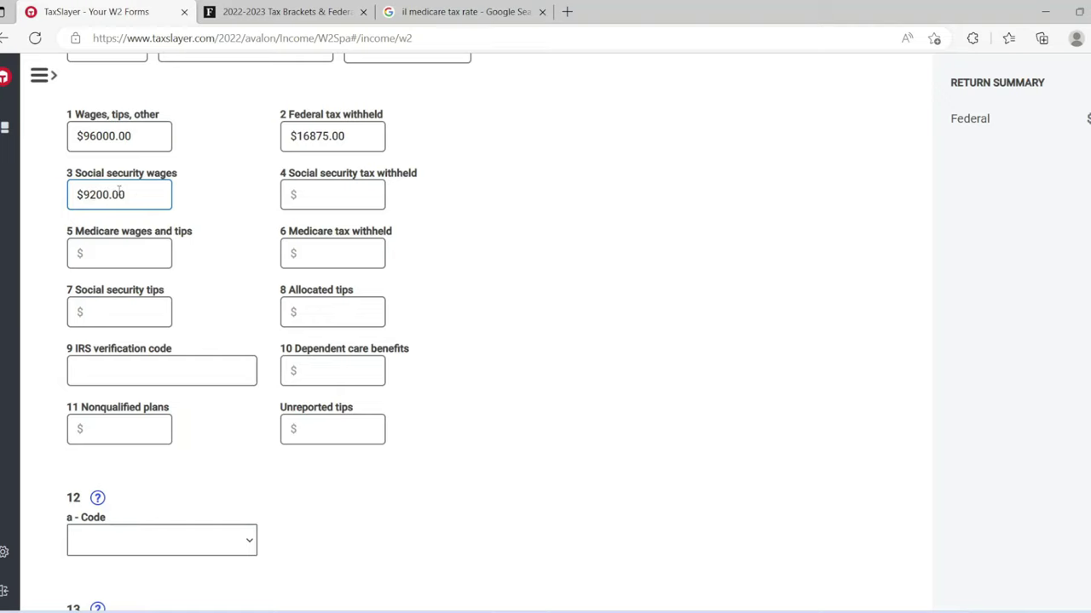
pyautogui.write('0')
pyautogui.click(125, 244)
pyautogui.write('92000')
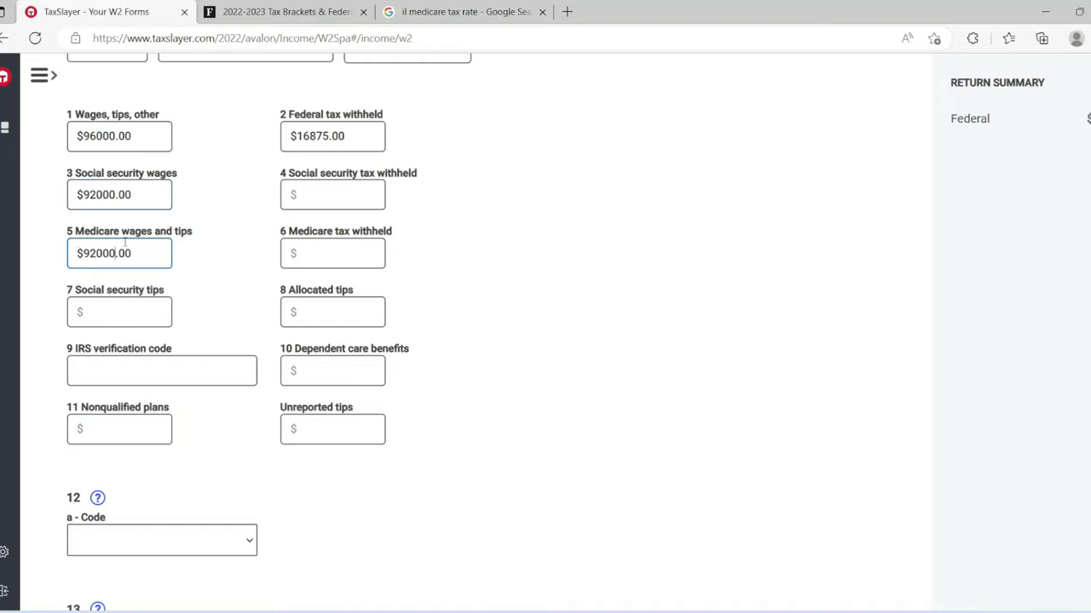
pyautogui.click(123, 197)
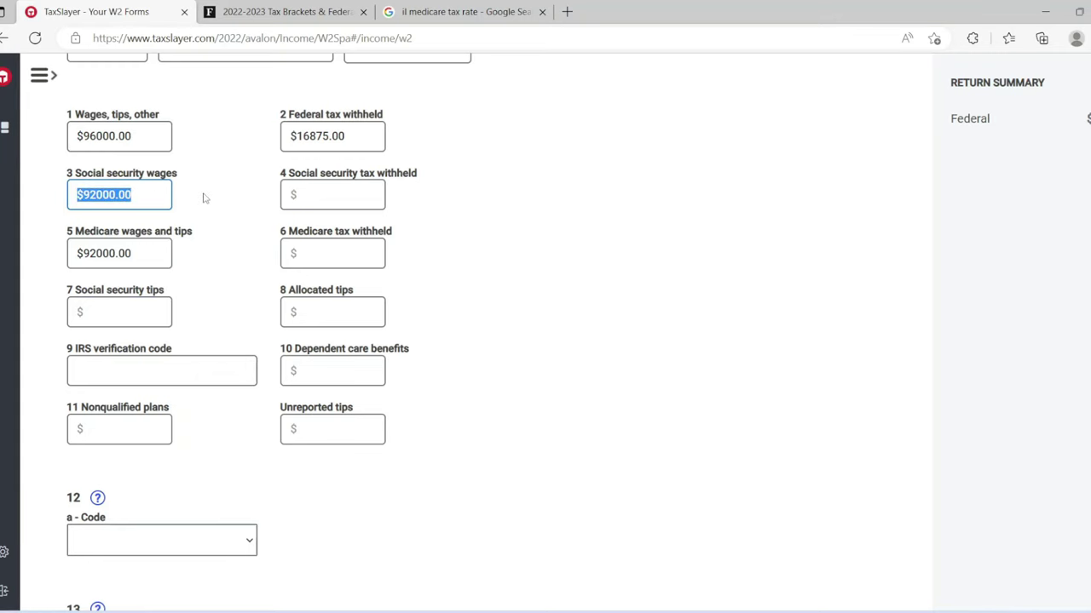
pyautogui.click(212, 157)
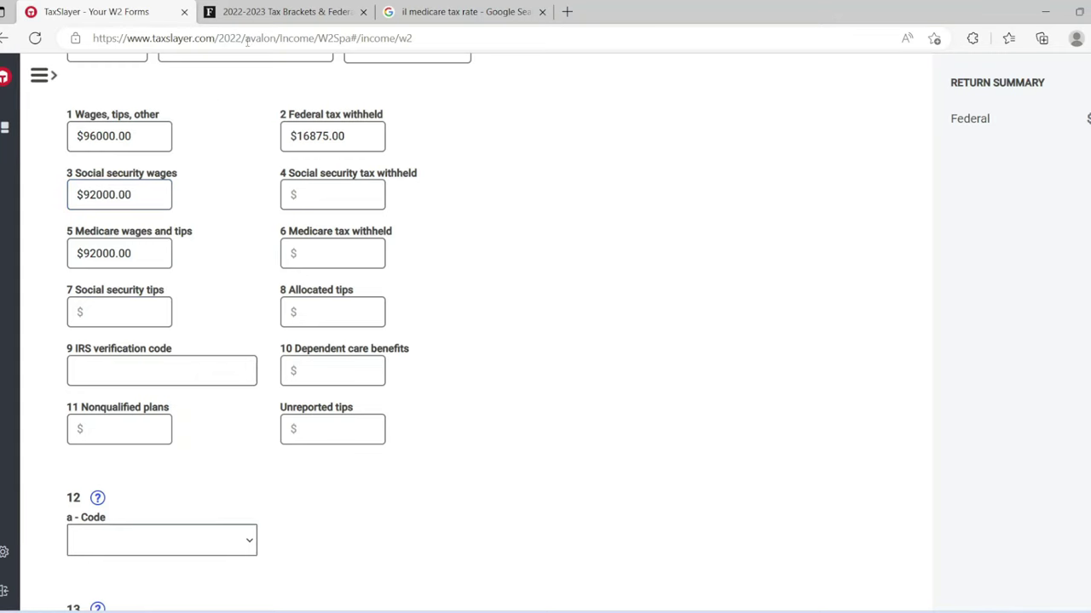
pyautogui.click(430, 11)
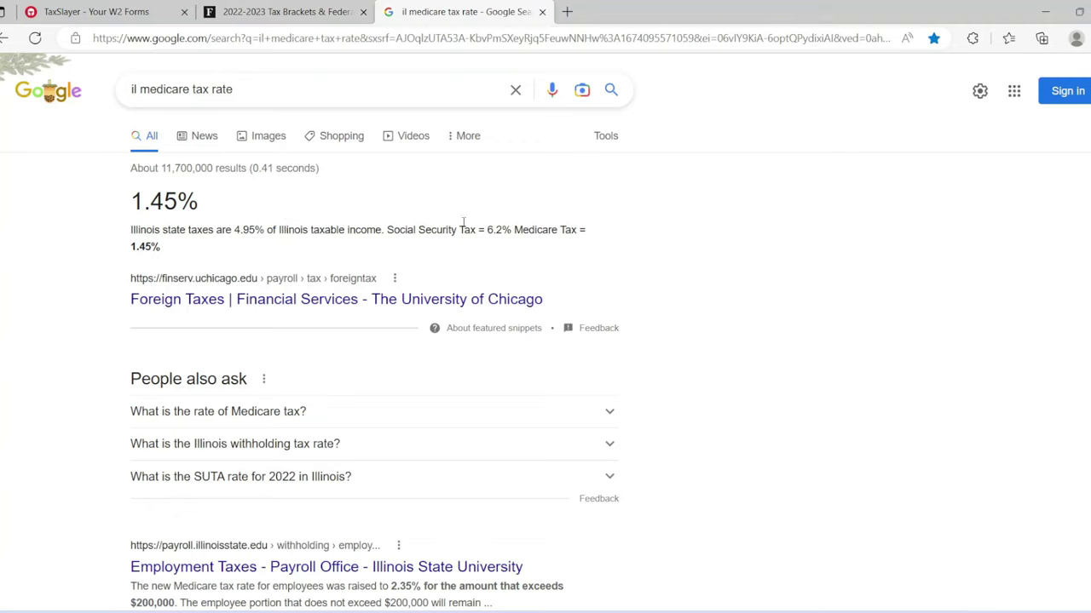
# Step: Highlight the 6.2% Social Security tax rate in Google's results and go back to the W-2
pyautogui.moveTo(388, 230); pyautogui.dragTo(510, 233)
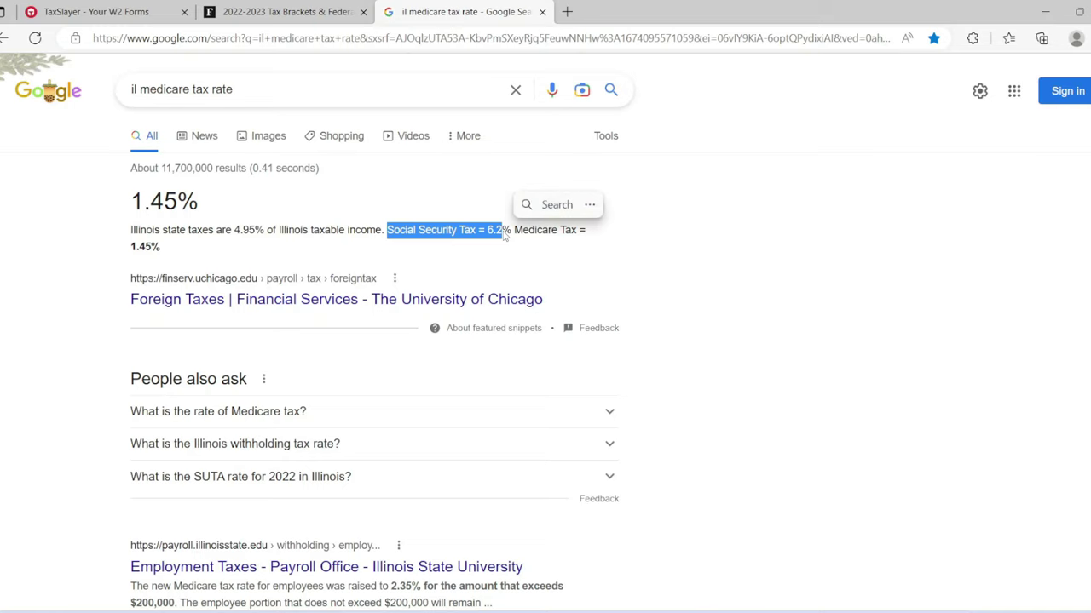
pyautogui.click(437, 179)
pyautogui.click(119, 8)
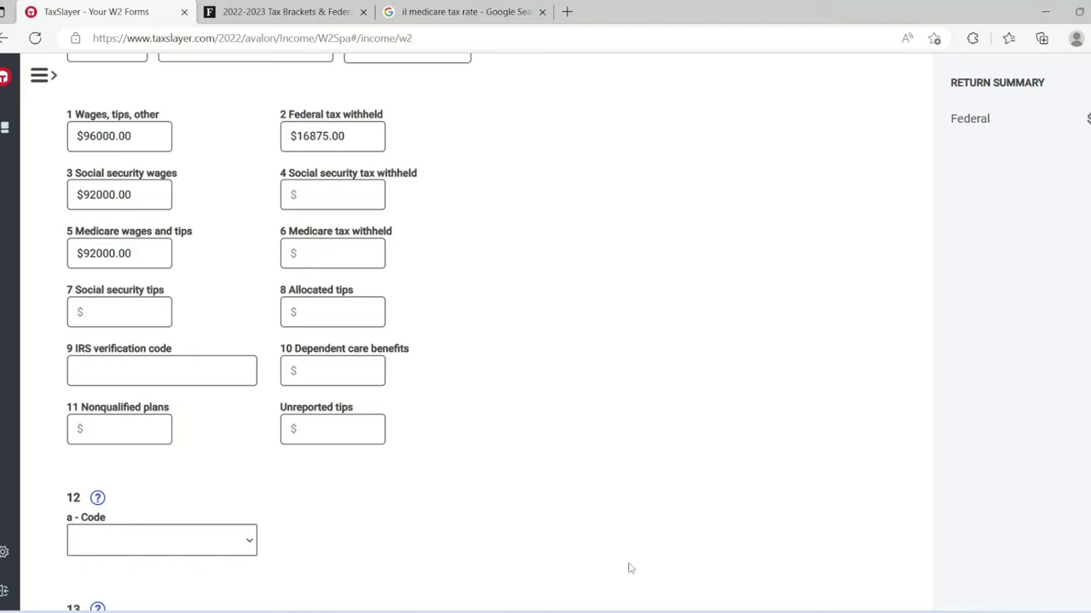
# Step: Calculate 92000 − 6.2% in Calculator to get 5,704 Social Security withholding
pyautogui.hotkey('alt', 'Tab')
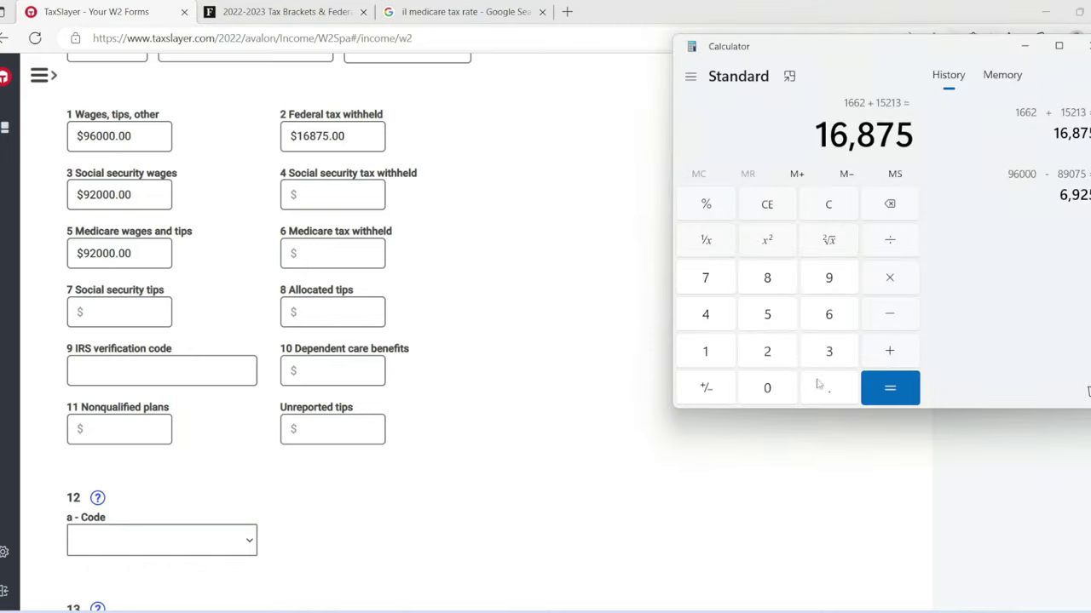
pyautogui.click(826, 213)
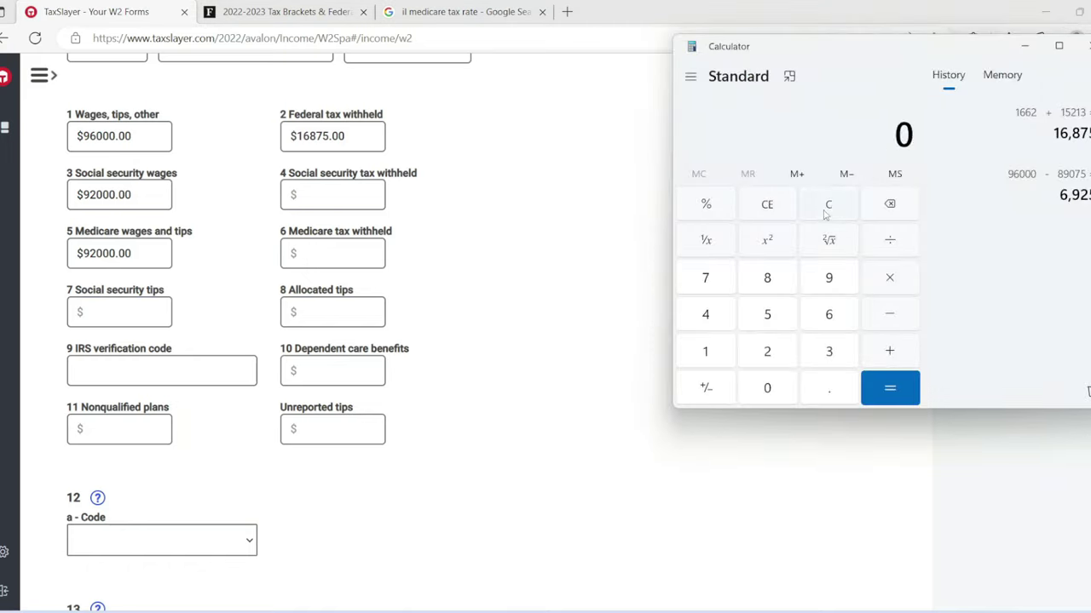
pyautogui.click(828, 280)
pyautogui.click(767, 353)
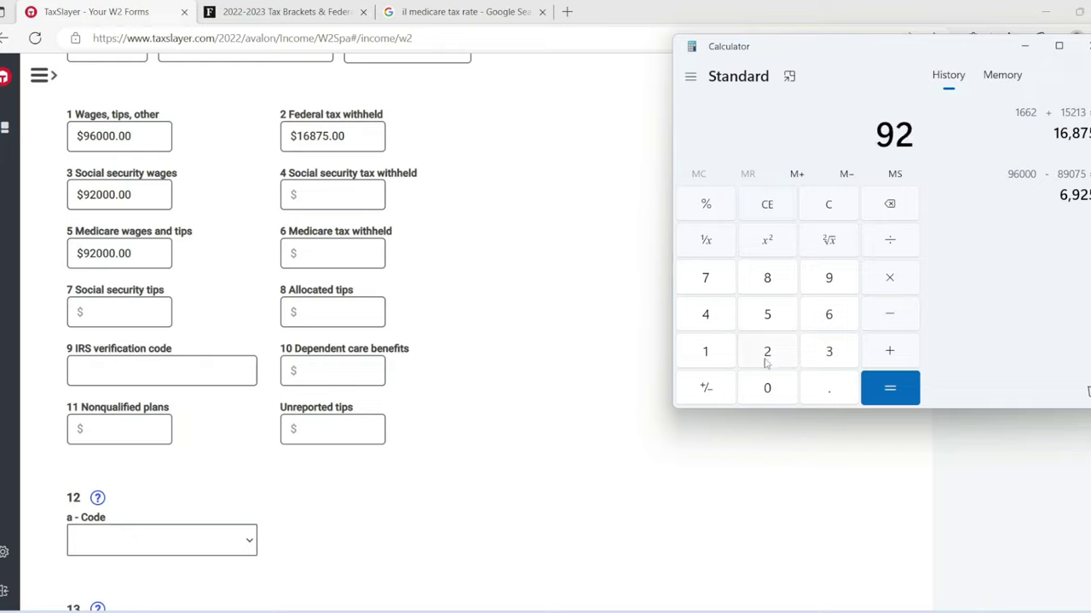
pyautogui.click(765, 388)
pyautogui.doubleClick(765, 388)
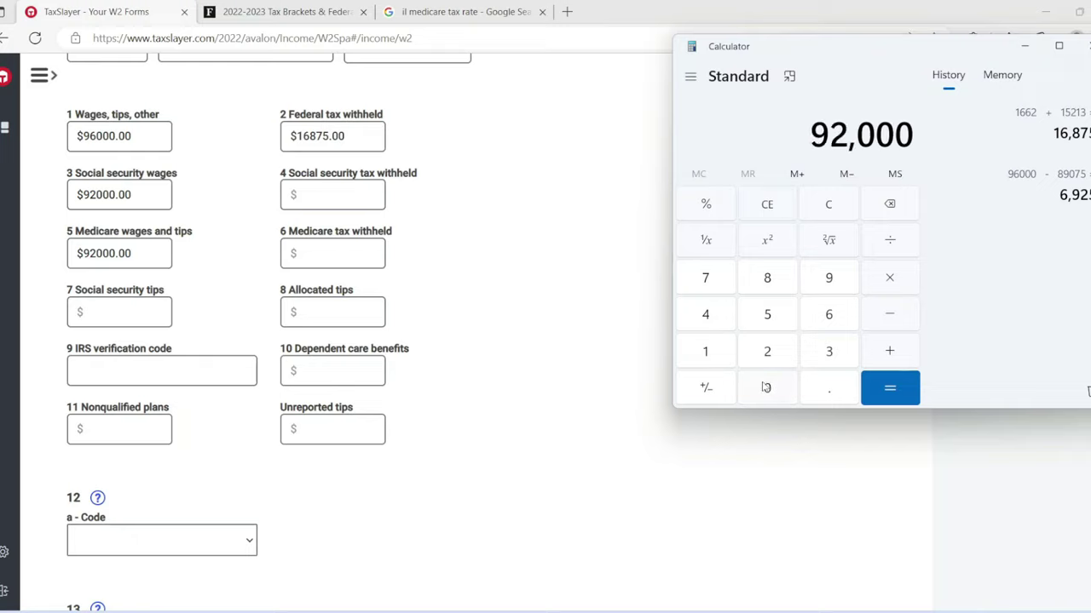
pyautogui.click(888, 315)
pyautogui.click(829, 315)
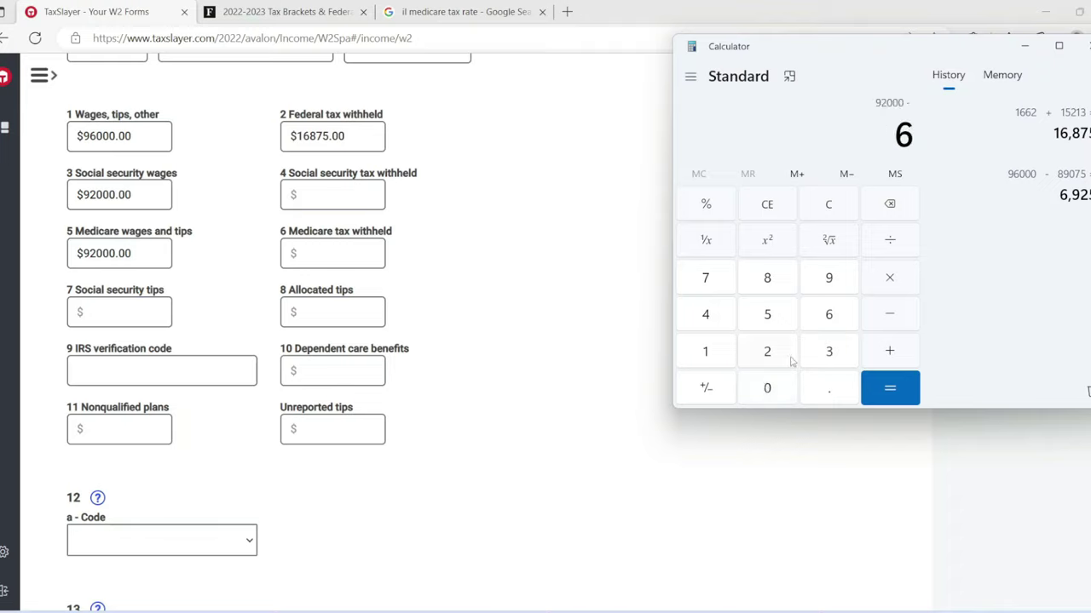
pyautogui.click(818, 394)
pyautogui.click(770, 353)
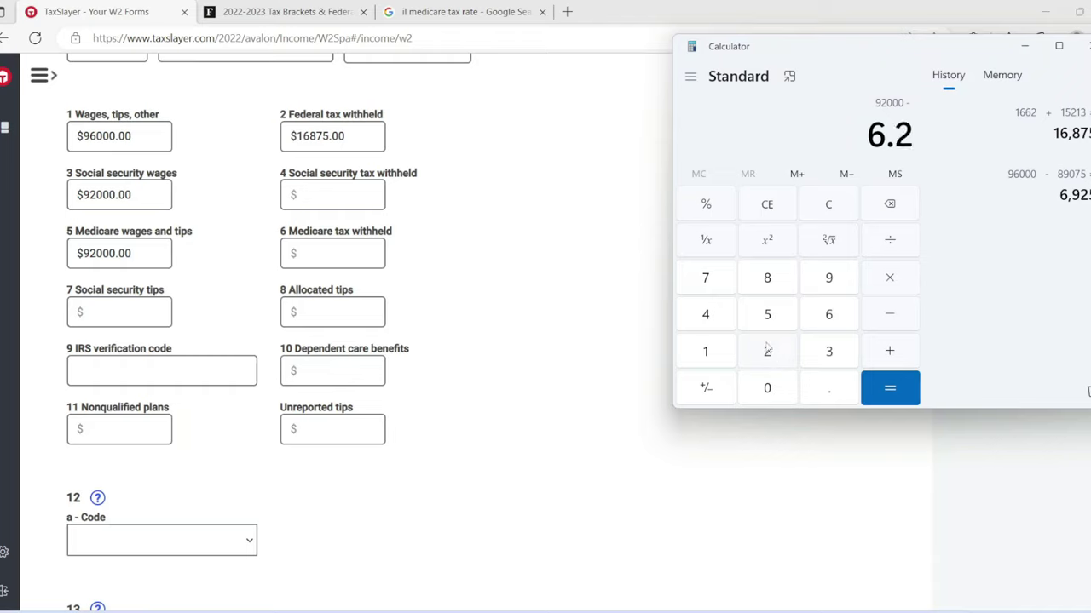
pyautogui.click(707, 209)
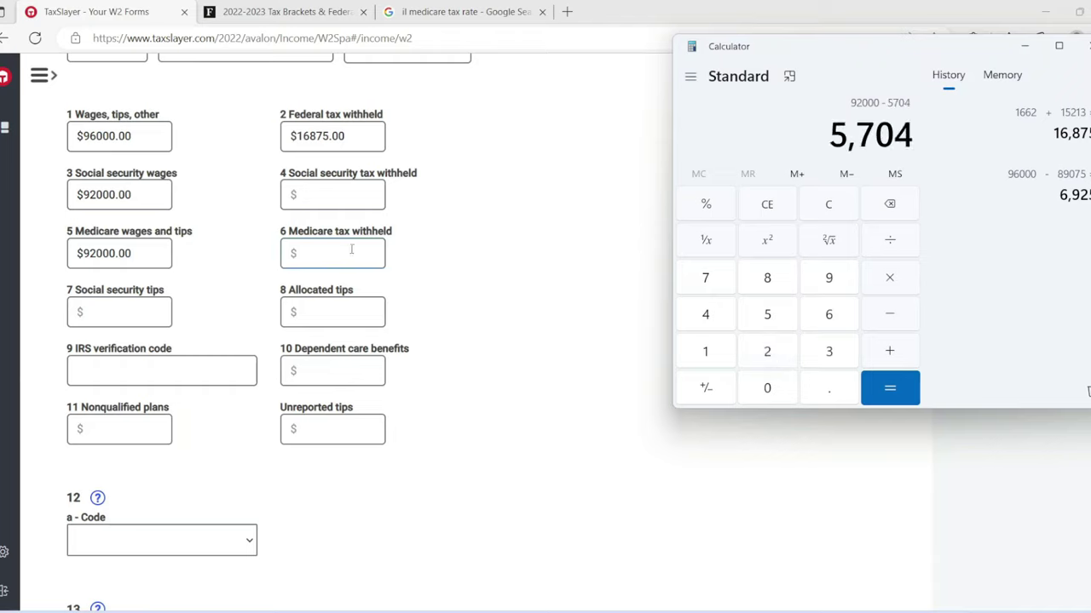
# Step: Enter 5704 as the Social Security tax withheld in box 4
pyautogui.click(343, 184)
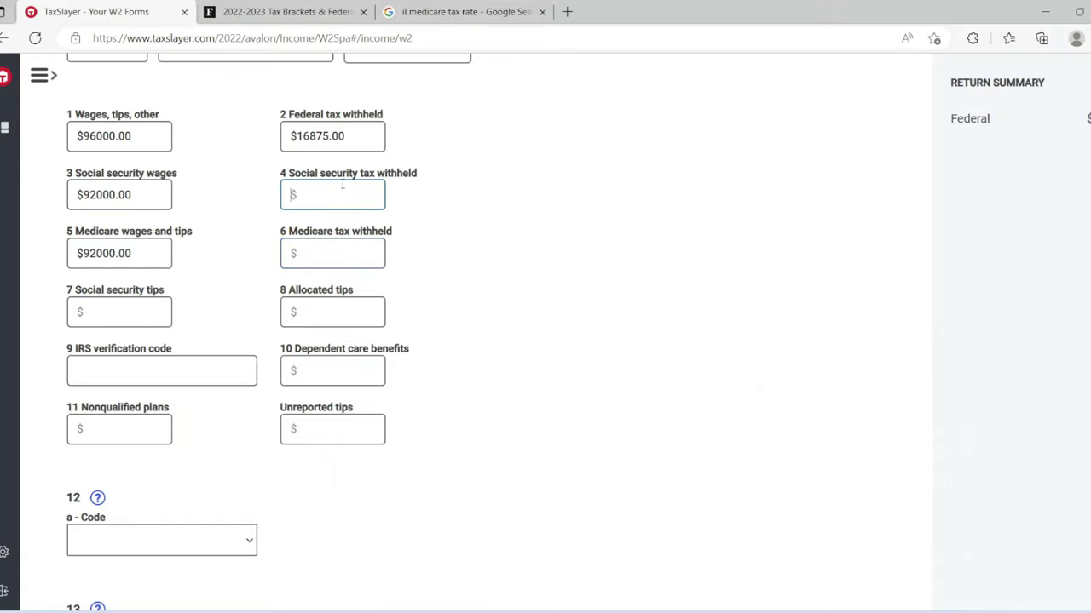
pyautogui.write('7')
pyautogui.press('BackSpace')
pyautogui.write('5704')
# Step: Confirm the 1.45% Medicare tax rate in the Google results for box 6
pyautogui.click(293, 259)
pyautogui.click(314, 255)
pyautogui.click(455, 12)
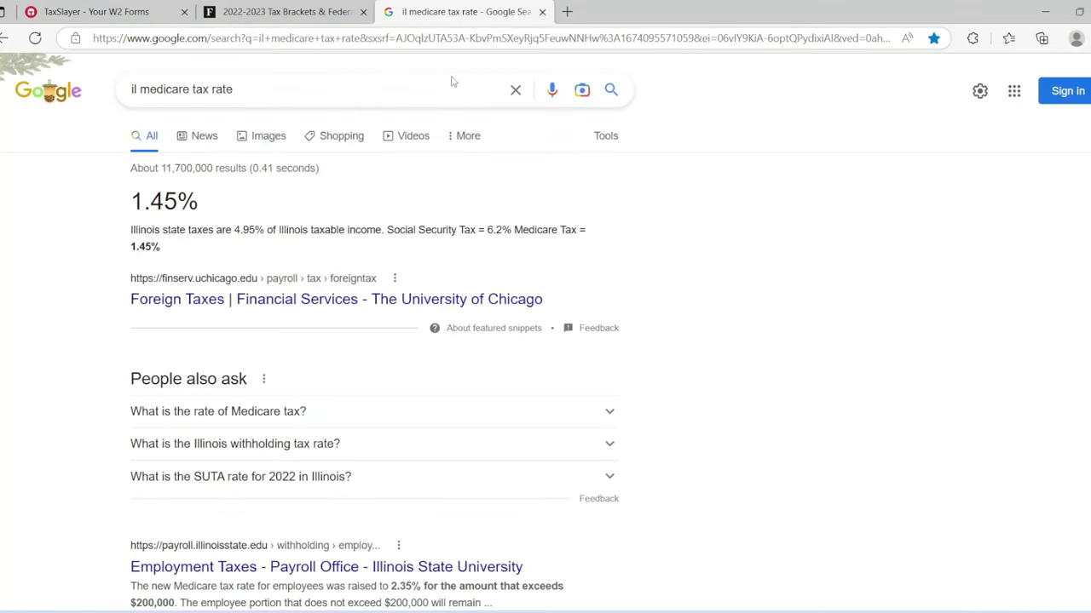
pyautogui.moveTo(513, 230); pyautogui.dragTo(580, 259)
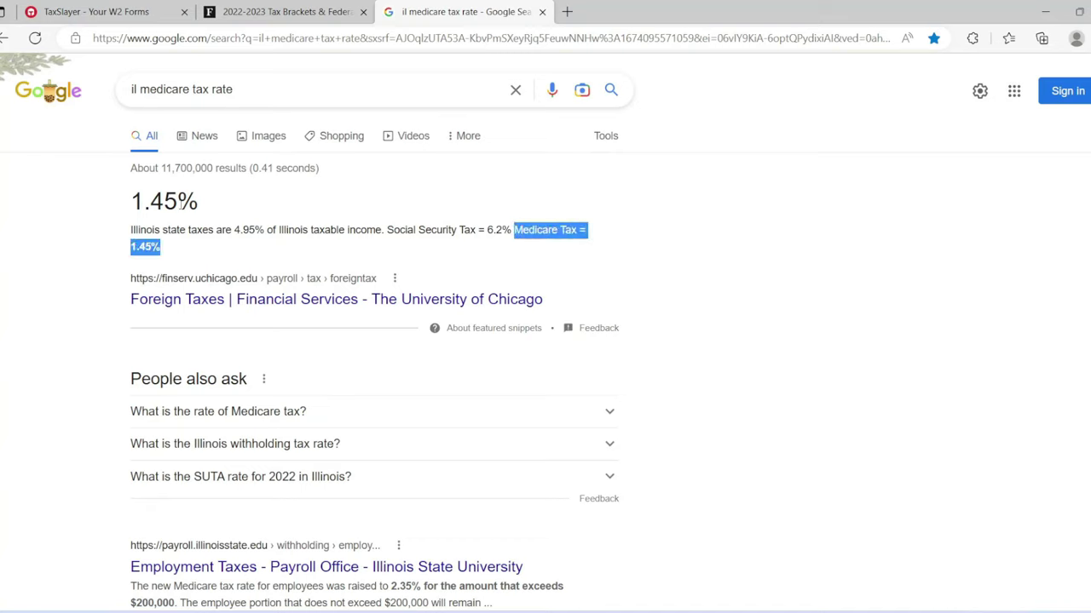
pyautogui.click(94, 12)
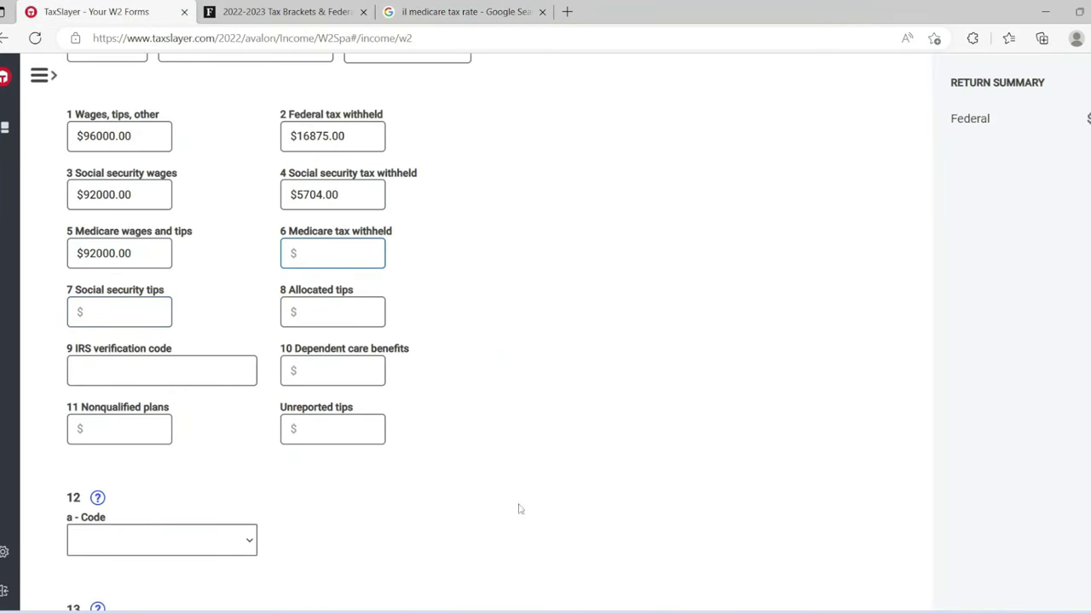
pyautogui.hotkey('alt', 'Tab')
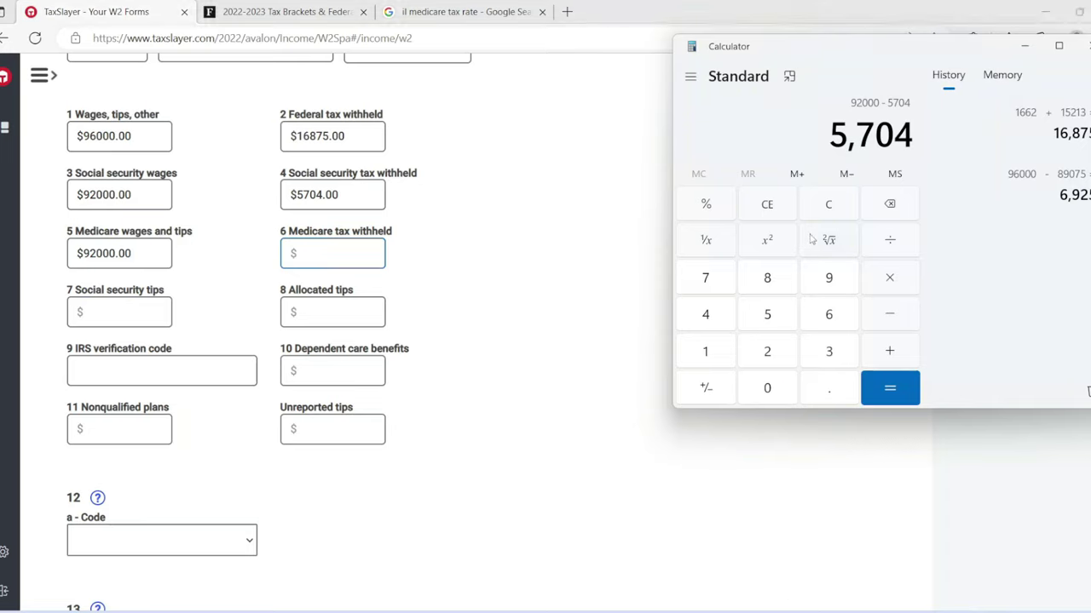
# Step: Calculate 92000 − 1.45% in Calculator to get 1,334 Medicare withholding
pyautogui.click(799, 206)
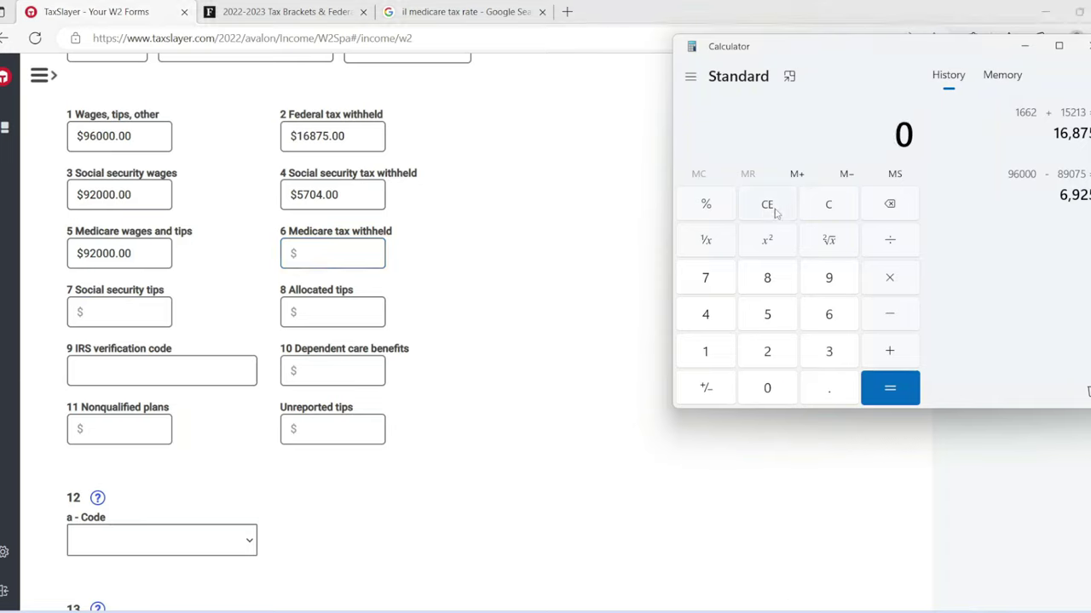
pyautogui.click(827, 279)
pyautogui.click(767, 350)
pyautogui.click(763, 390)
pyautogui.click(761, 394)
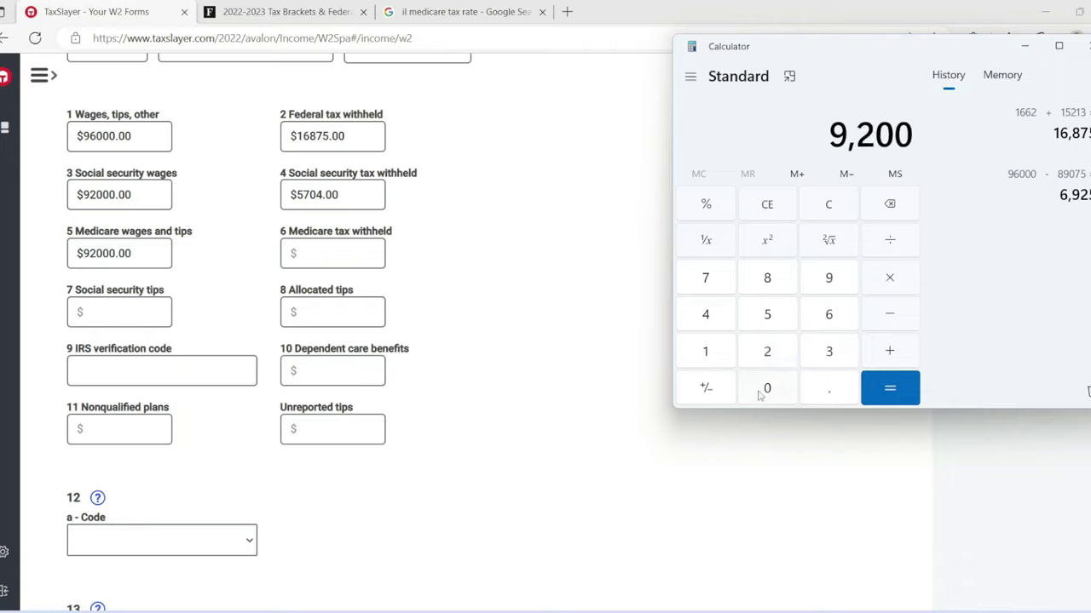
pyautogui.click(763, 392)
pyautogui.click(882, 313)
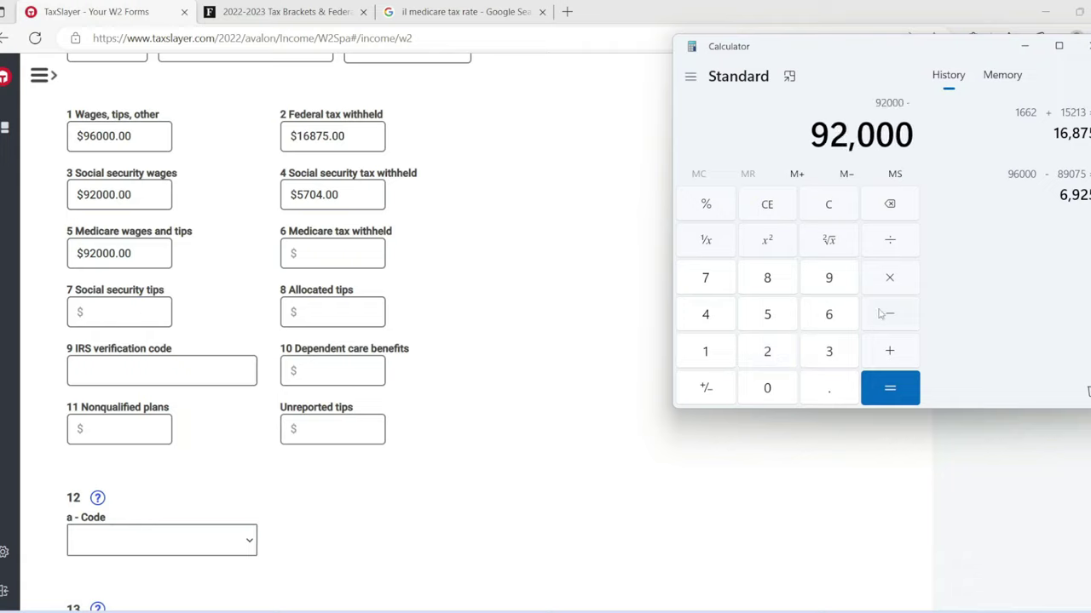
pyautogui.click(728, 352)
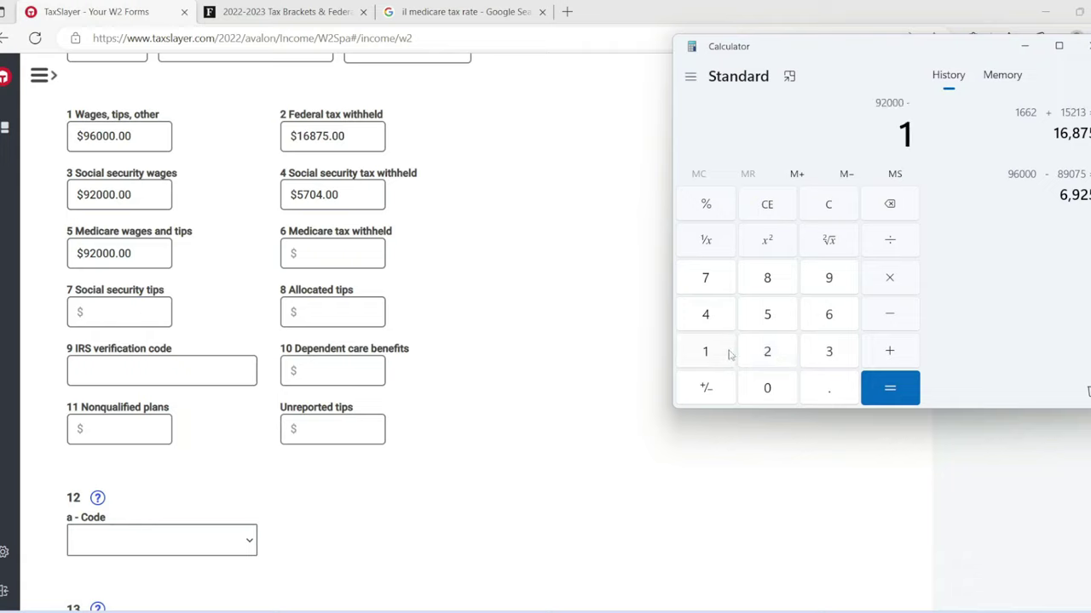
pyautogui.click(815, 391)
pyautogui.click(707, 315)
pyautogui.click(762, 316)
pyautogui.click(706, 210)
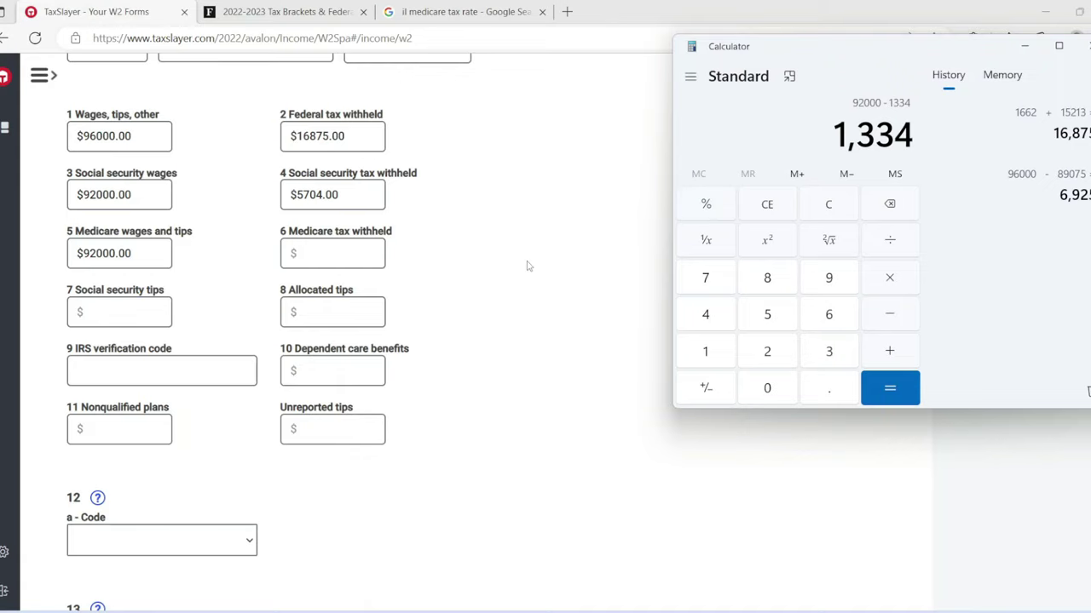
pyautogui.click(357, 251)
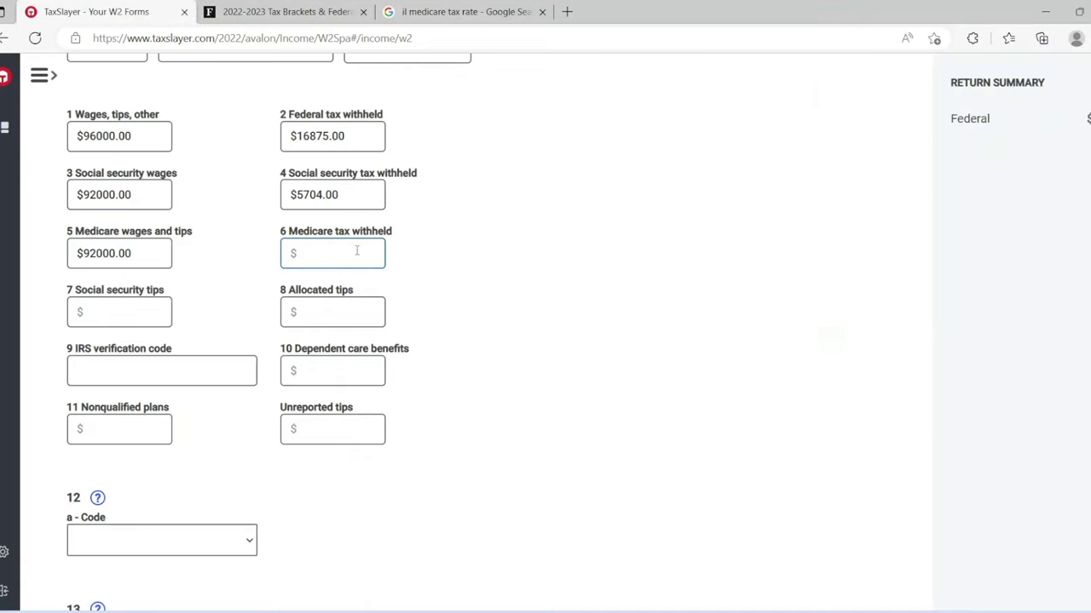
# Step: Enter $1334 as the Medicare tax withheld in box 6
pyautogui.write('1')
pyautogui.write('4')
pyautogui.scroll(-4, 239, 333)
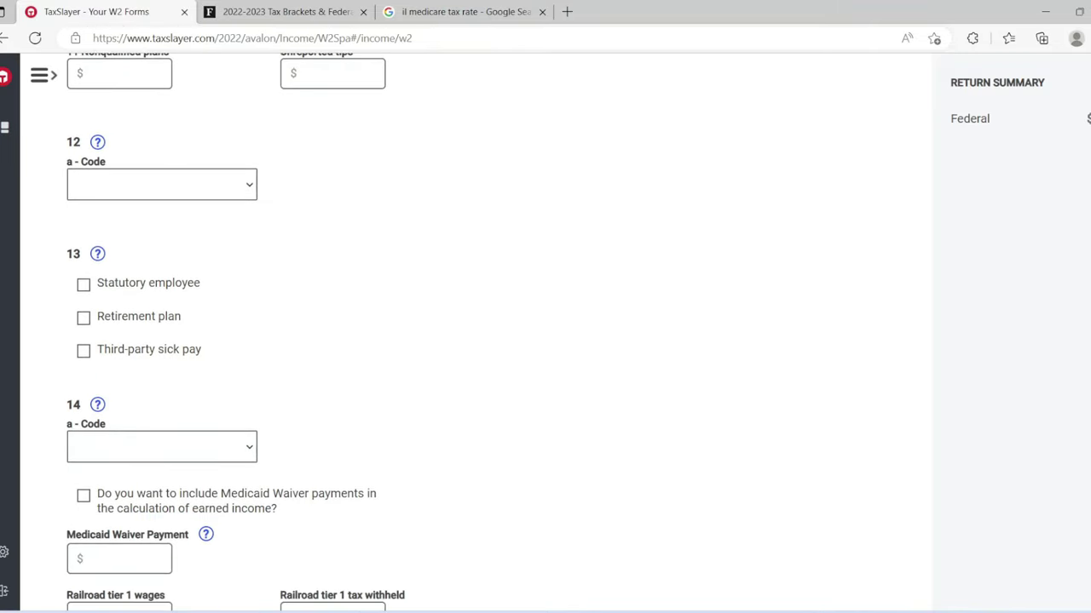
pyautogui.scroll(-3, 239, 332)
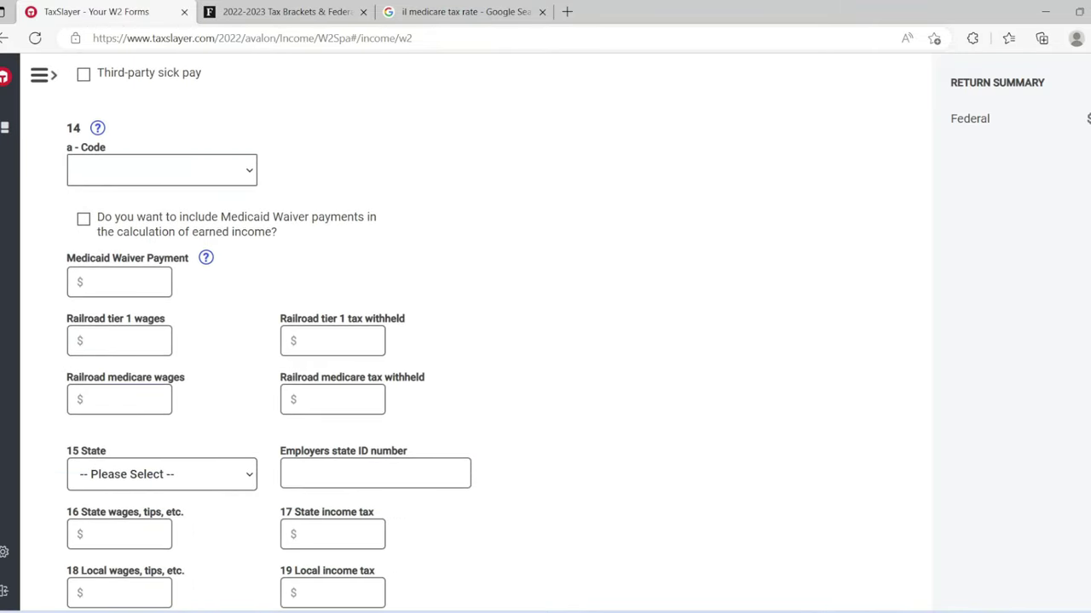
pyautogui.scroll(-1, 239, 333)
pyautogui.scroll(-1, 239, 333)
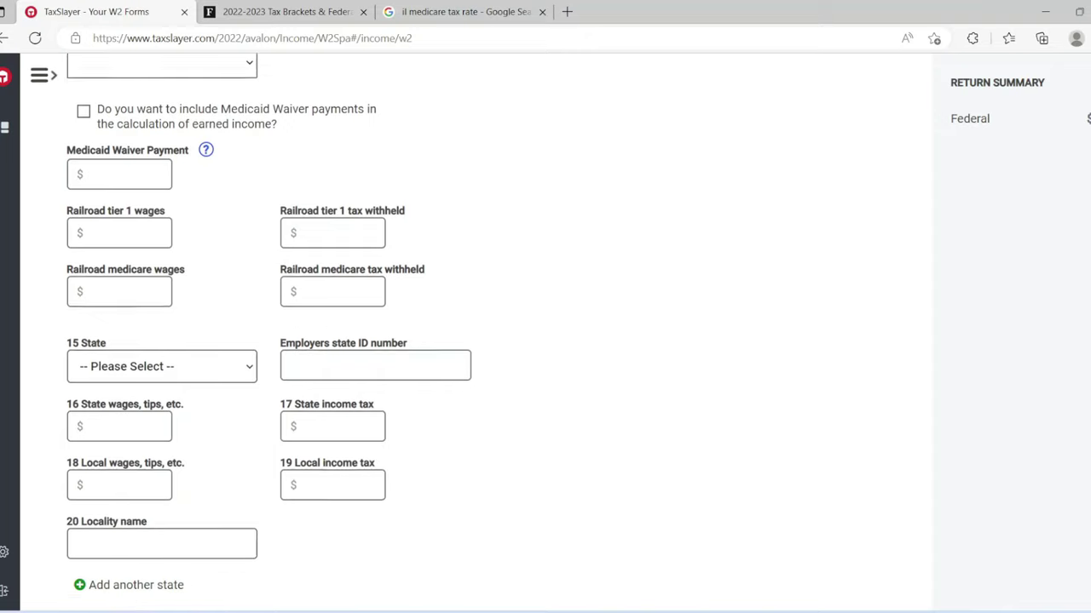
pyautogui.scroll(-1, 239, 333)
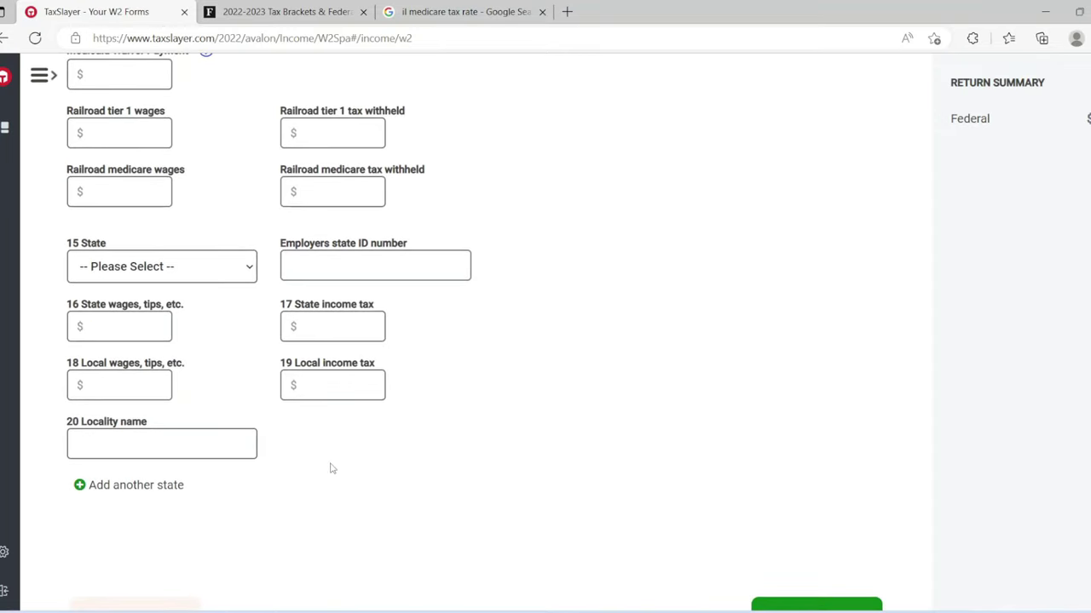
# Step: Set the W-2 state to Illinois with $102000 state wages
pyautogui.click(174, 304)
pyautogui.click(155, 271)
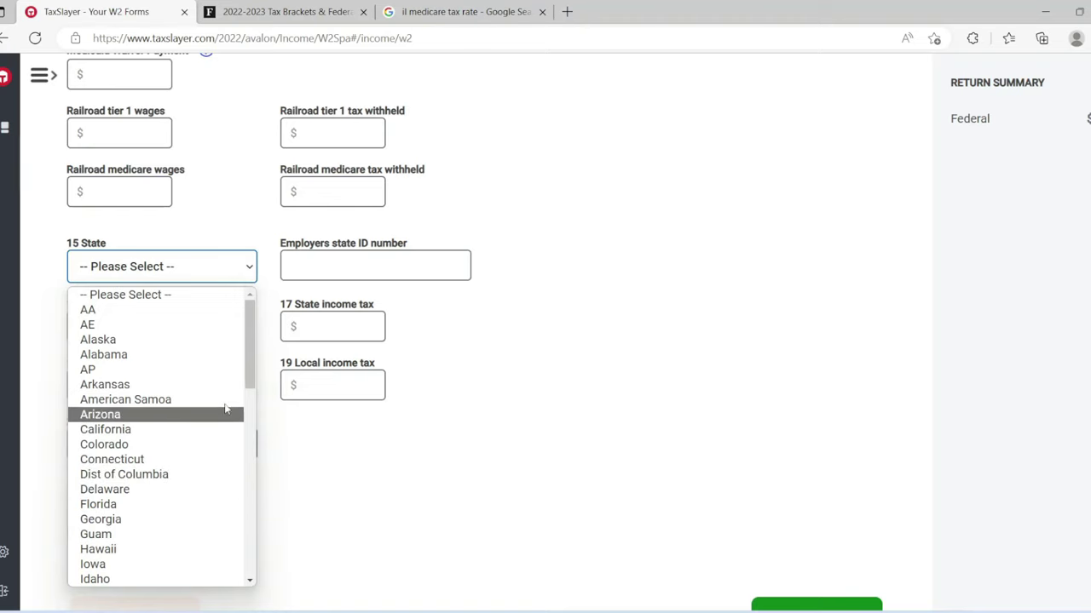
pyautogui.moveTo(249, 370); pyautogui.dragTo(249, 395)
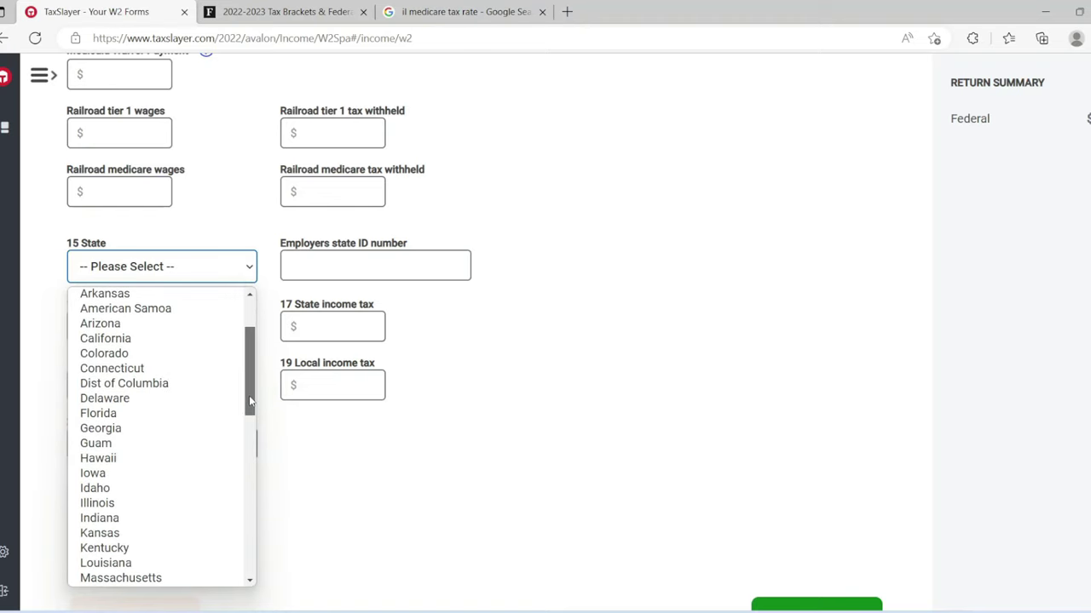
pyautogui.click(137, 504)
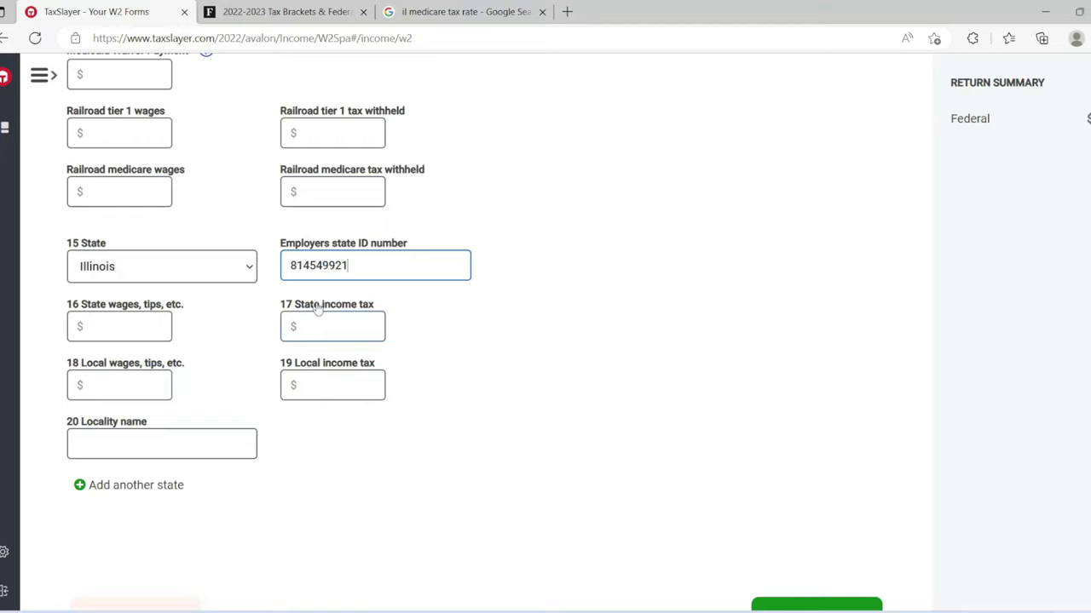
pyautogui.click(139, 334)
pyautogui.write('10')
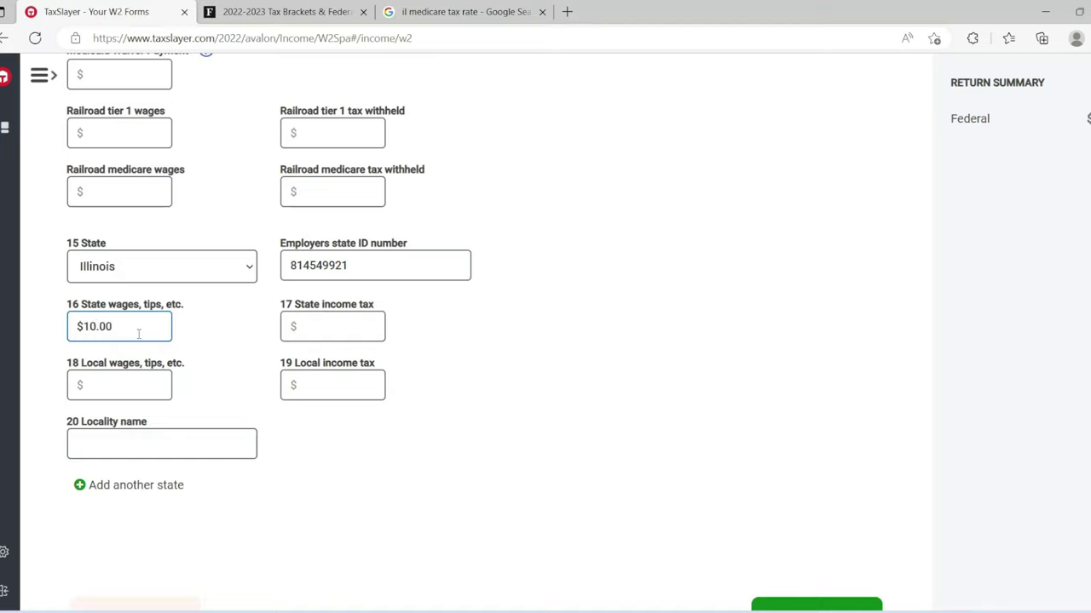
pyautogui.write('2000')
pyautogui.click(172, 346)
pyautogui.click(450, 11)
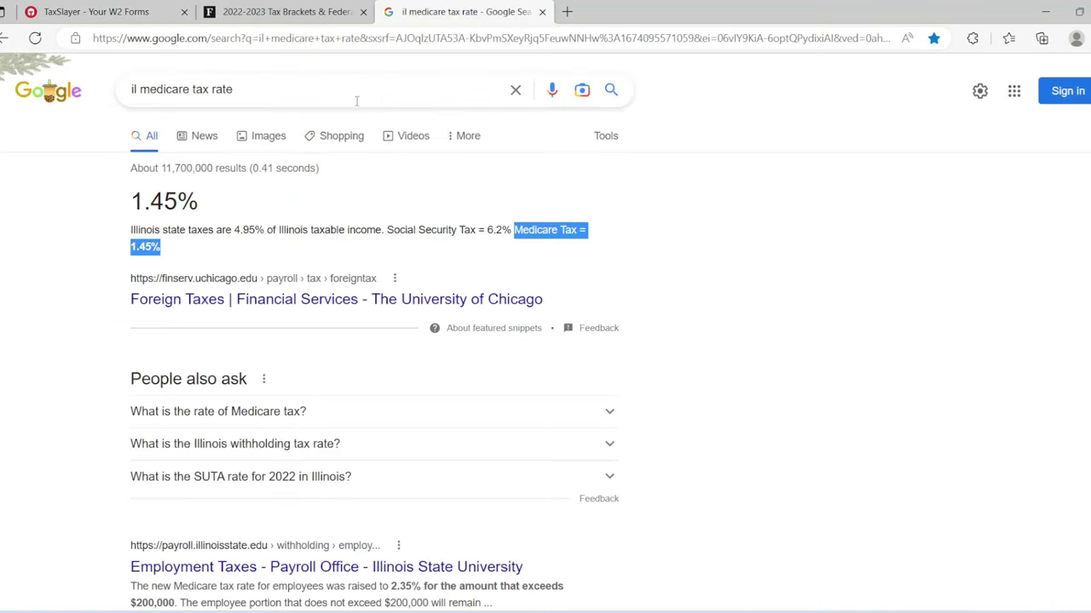
pyautogui.moveTo(249, 229); pyautogui.dragTo(264, 229)
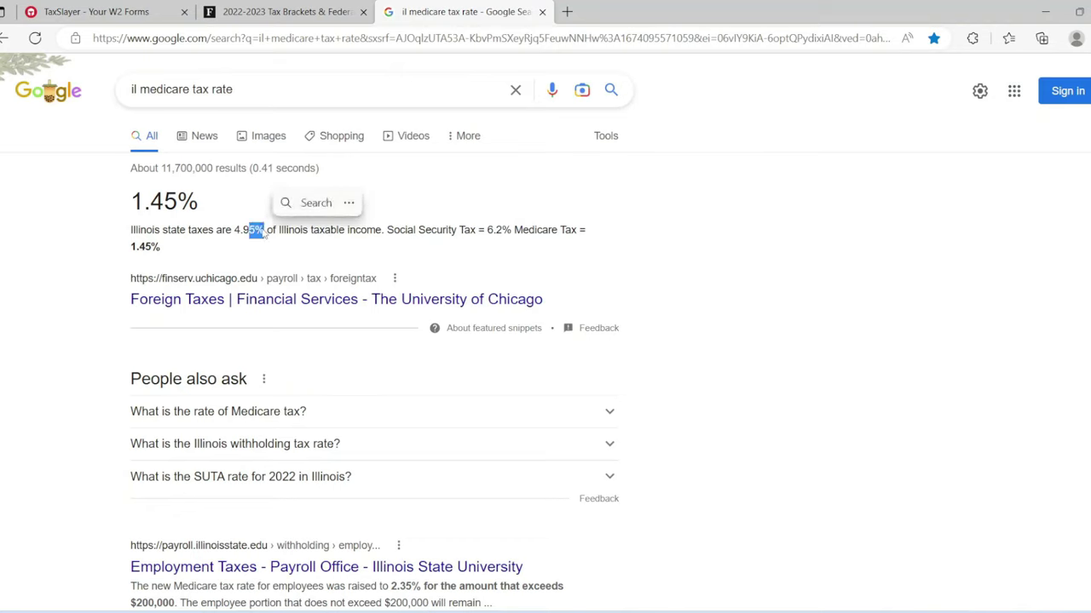
pyautogui.moveTo(130, 230); pyautogui.dragTo(260, 236)
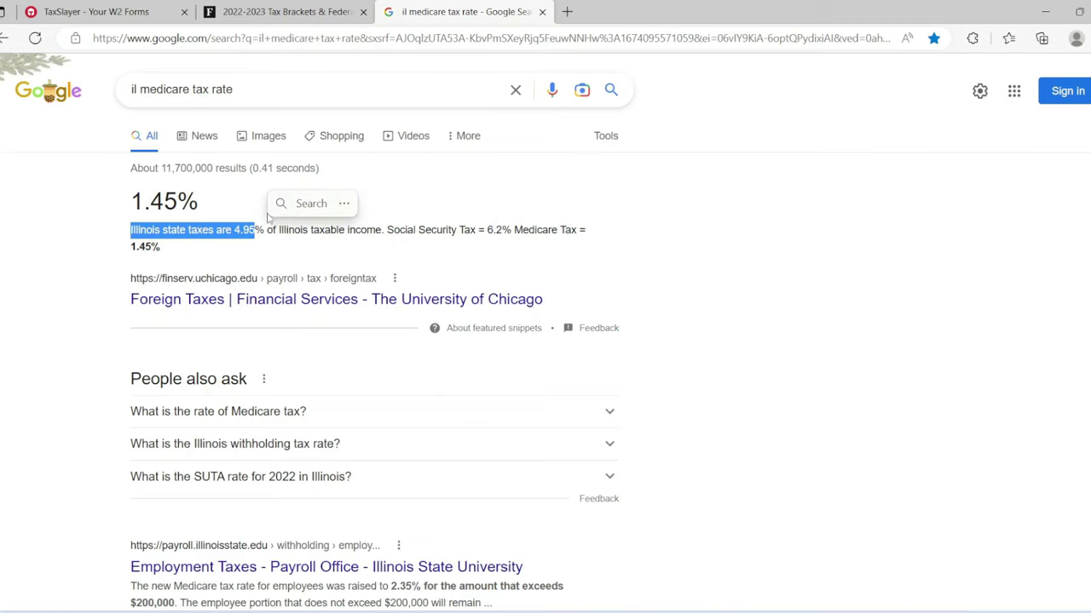
pyautogui.click(88, 10)
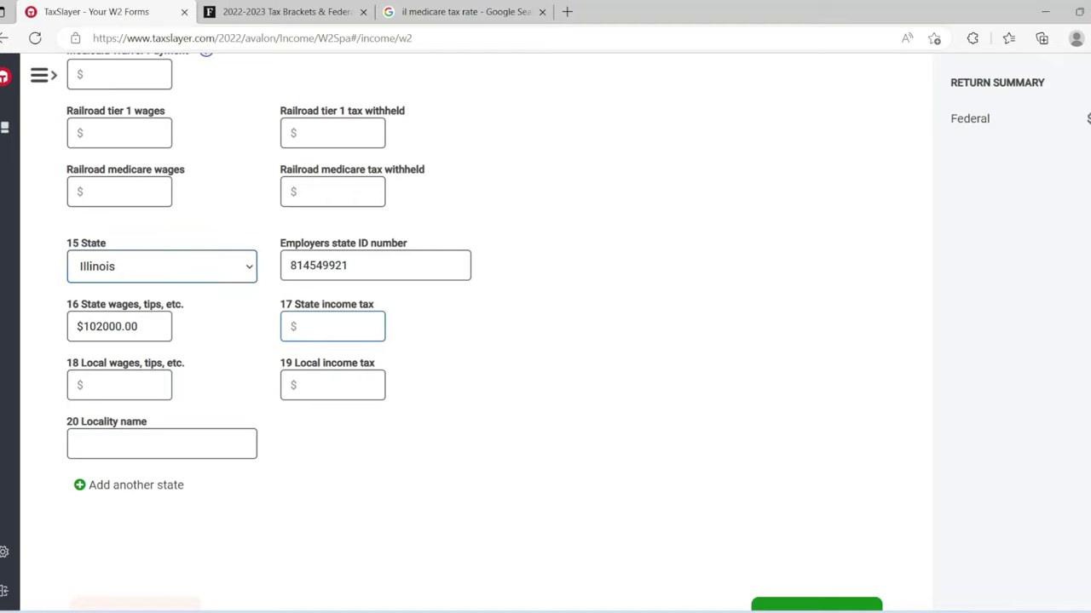
# Step: Calculate 102000 − 4.95% in Calculator to get 5,049 Illinois income tax
pyautogui.hotkey('alt', 'Tab')
pyautogui.click(711, 359)
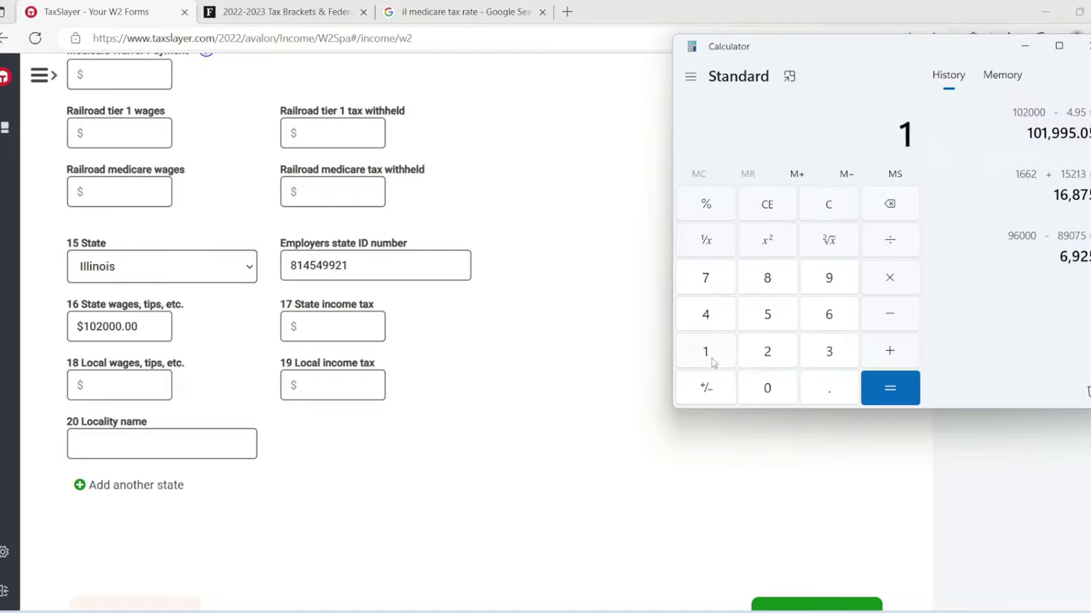
pyautogui.click(760, 390)
pyautogui.click(772, 346)
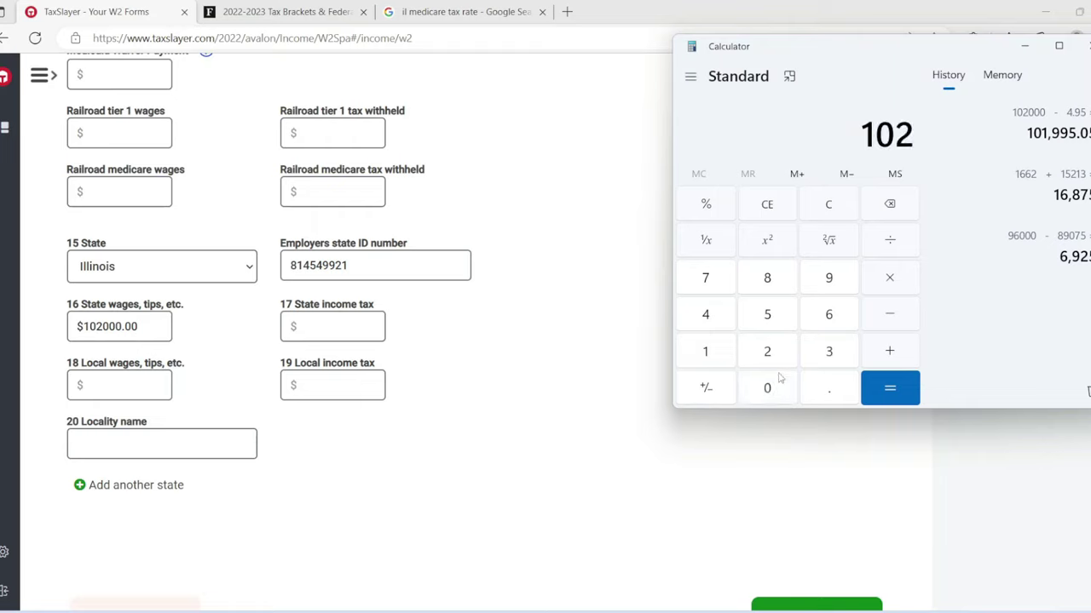
pyautogui.doubleClick(777, 386)
pyautogui.click(777, 385)
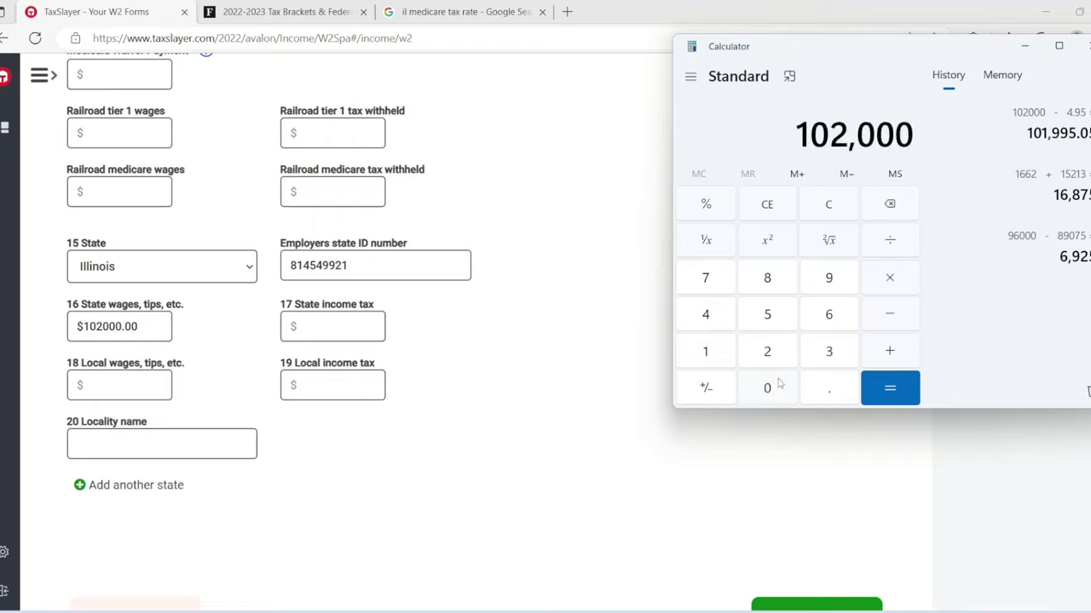
pyautogui.click(889, 309)
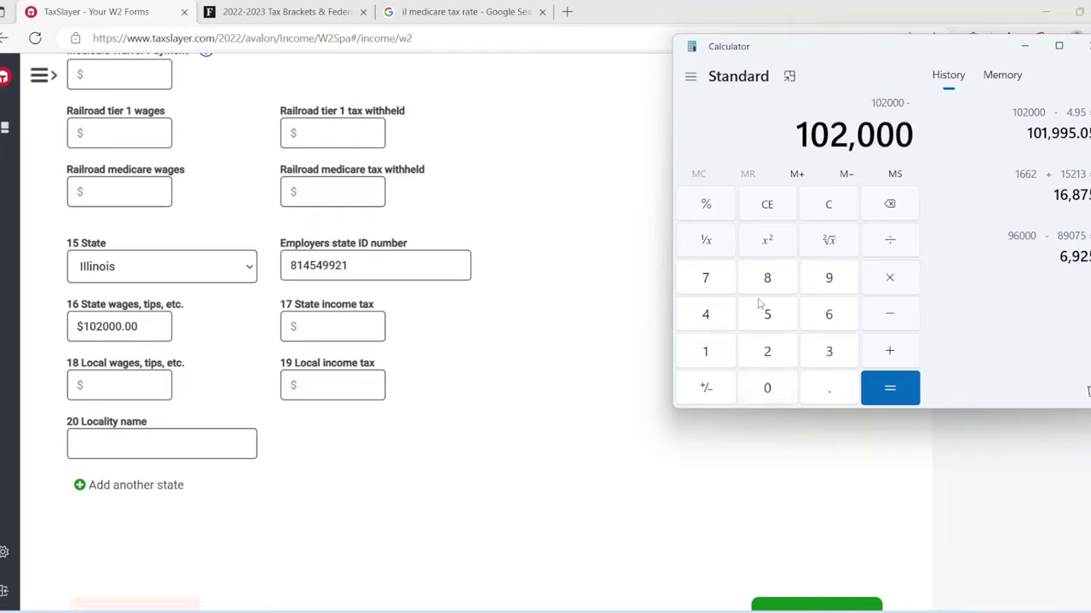
pyautogui.click(713, 316)
pyautogui.click(812, 397)
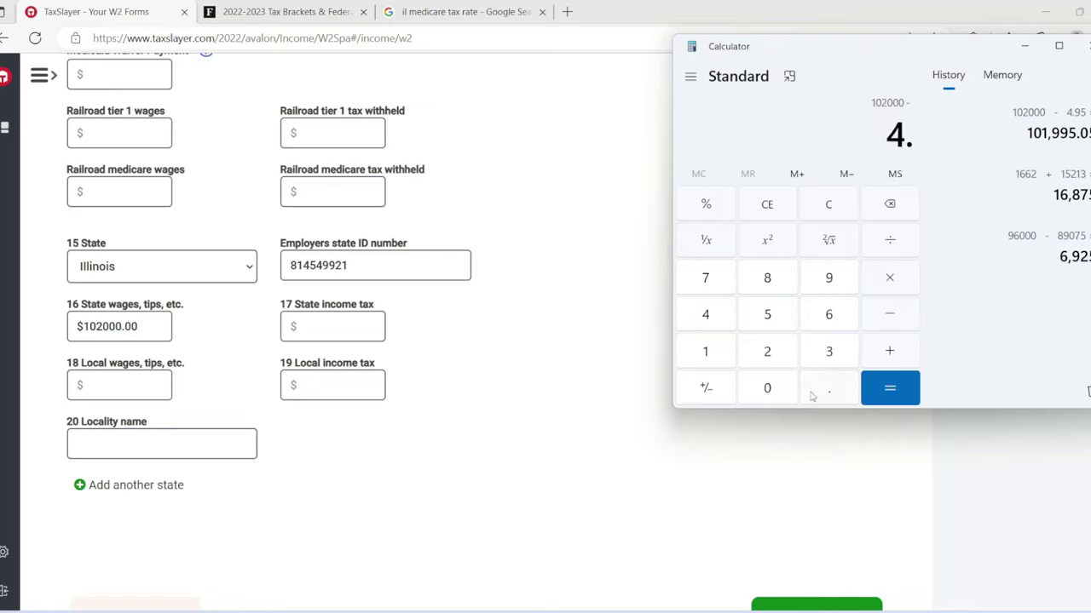
pyautogui.click(827, 288)
pyautogui.click(773, 314)
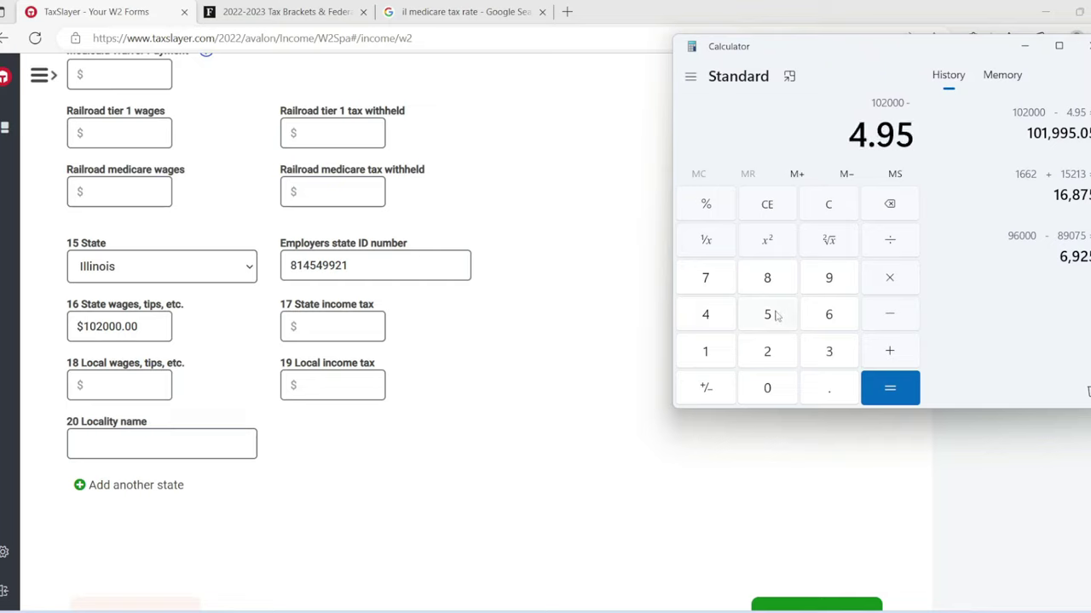
pyautogui.click(718, 209)
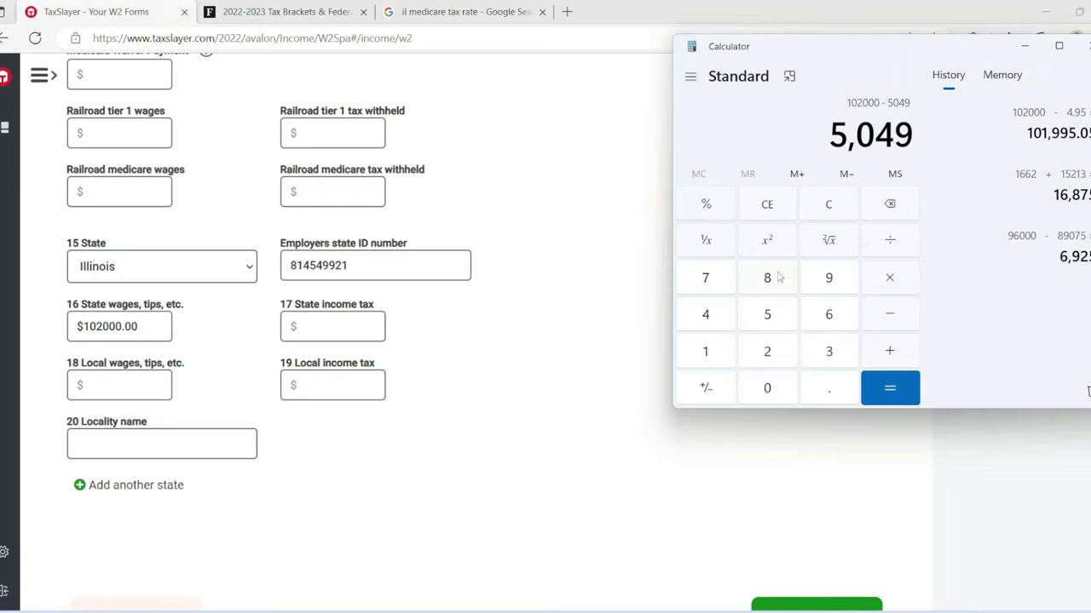
# Step: Enter $5049 as state income tax in box 17 and save the W-2
pyautogui.click(364, 319)
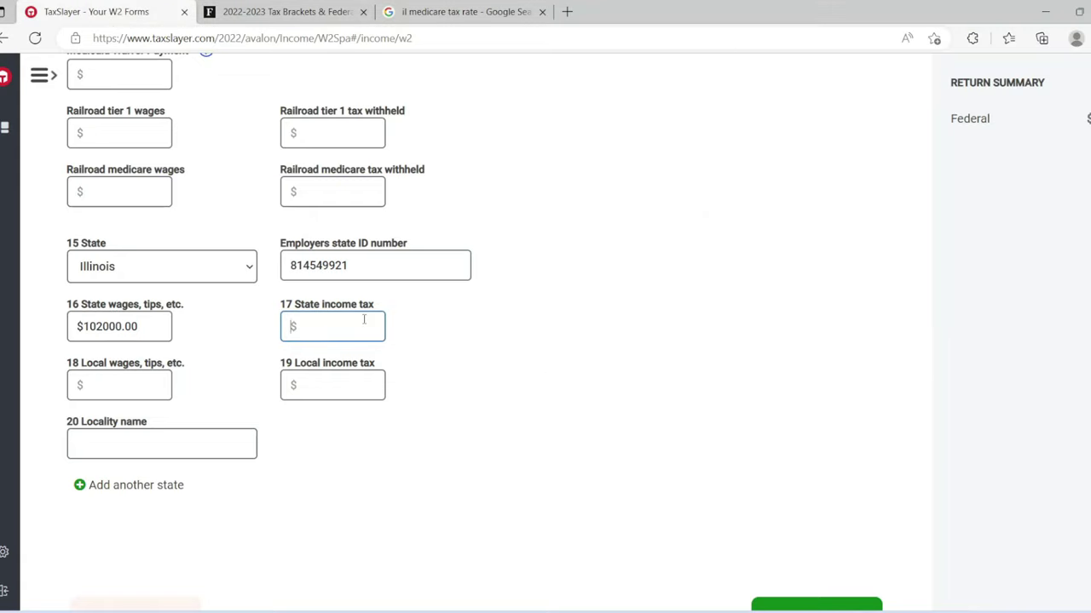
pyautogui.write('5049')
pyautogui.click(526, 365)
pyautogui.scroll(-1, 475, 333)
pyautogui.scroll(9, 475, 332)
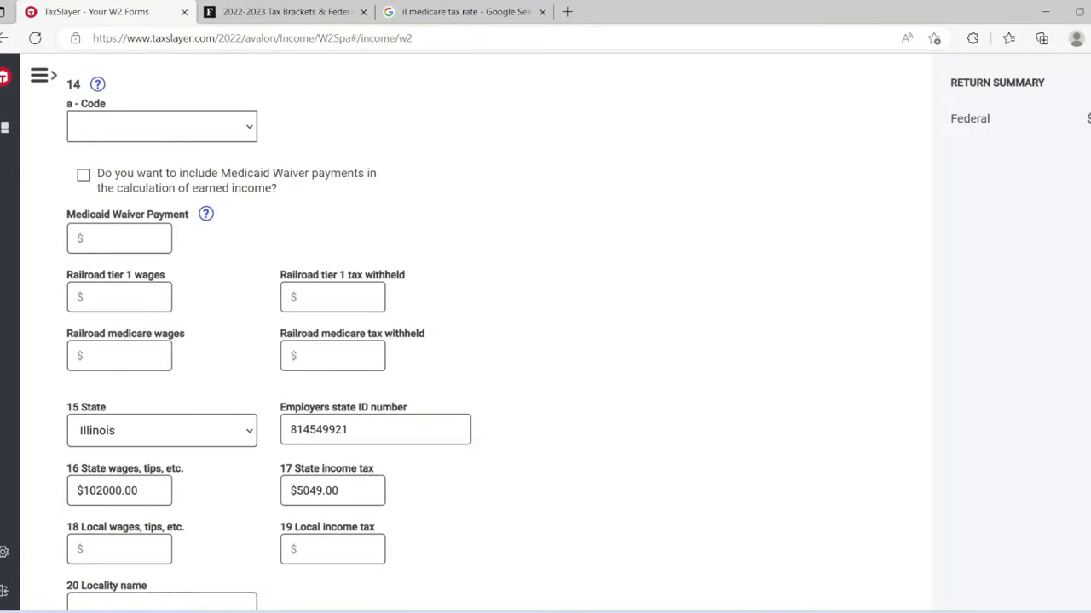
pyautogui.scroll(-9, 474, 333)
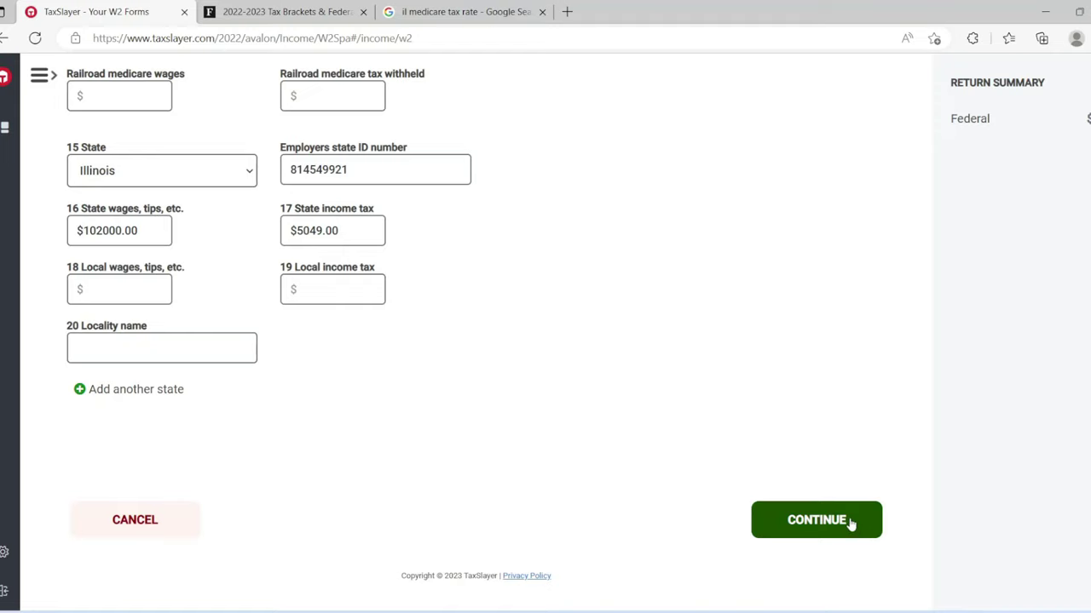
pyautogui.click(849, 522)
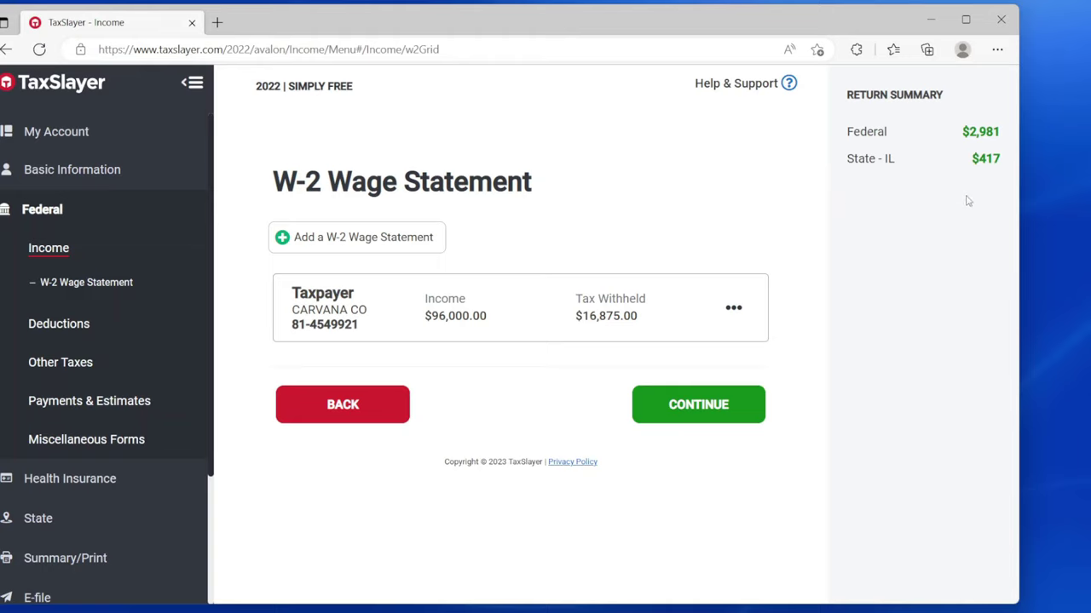
# Step: Edit the CARVANA CO W-2: federal withholding 37875, state income tax 29049, then save
pyautogui.click(737, 311)
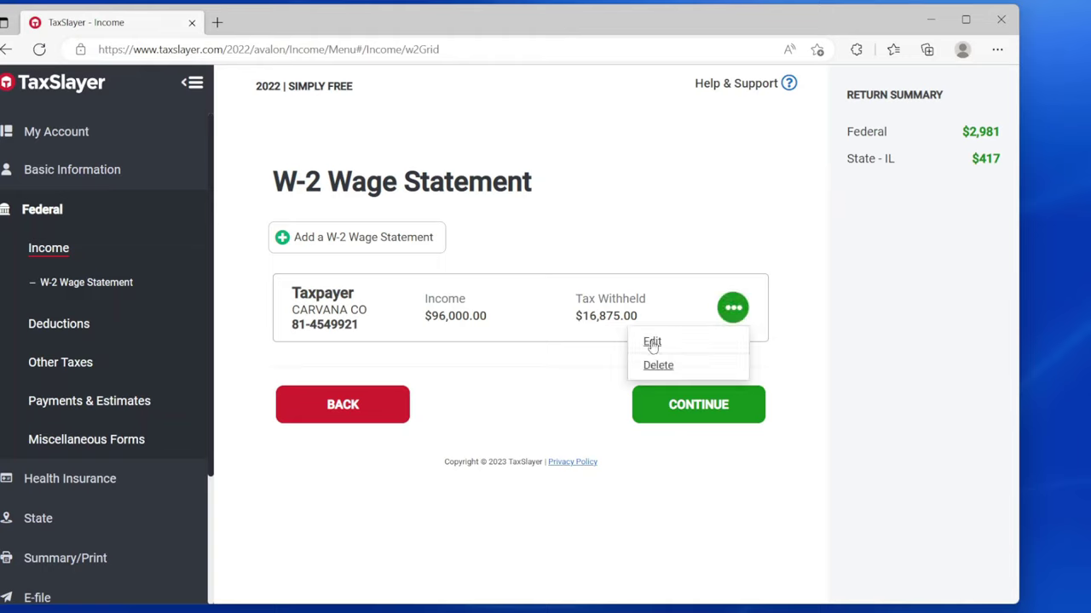
pyautogui.click(653, 344)
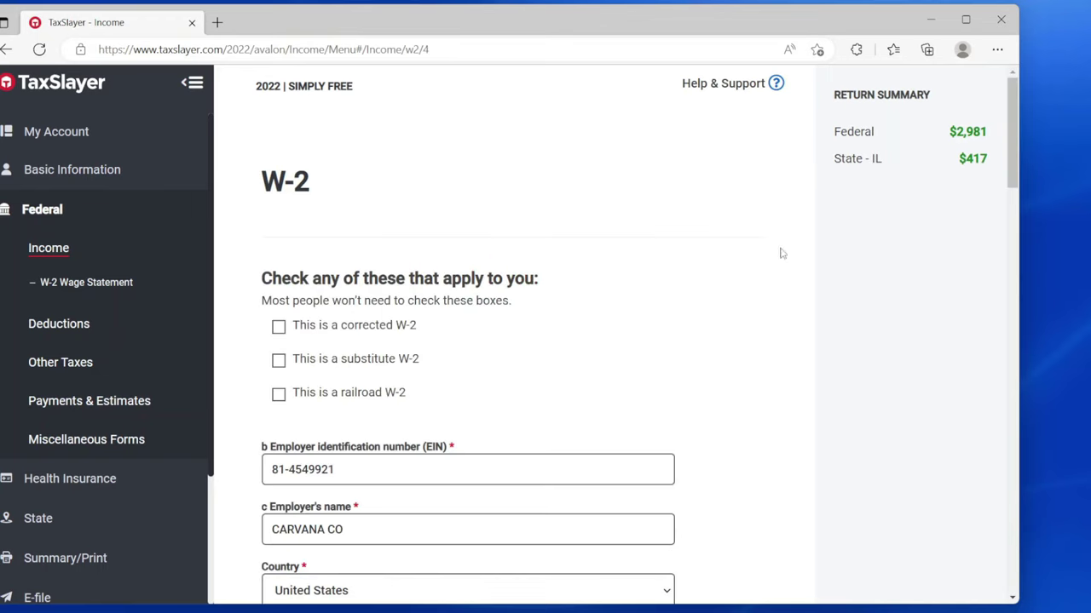
pyautogui.moveTo(1014, 168); pyautogui.dragTo(1049, 340)
pyautogui.click(528, 310)
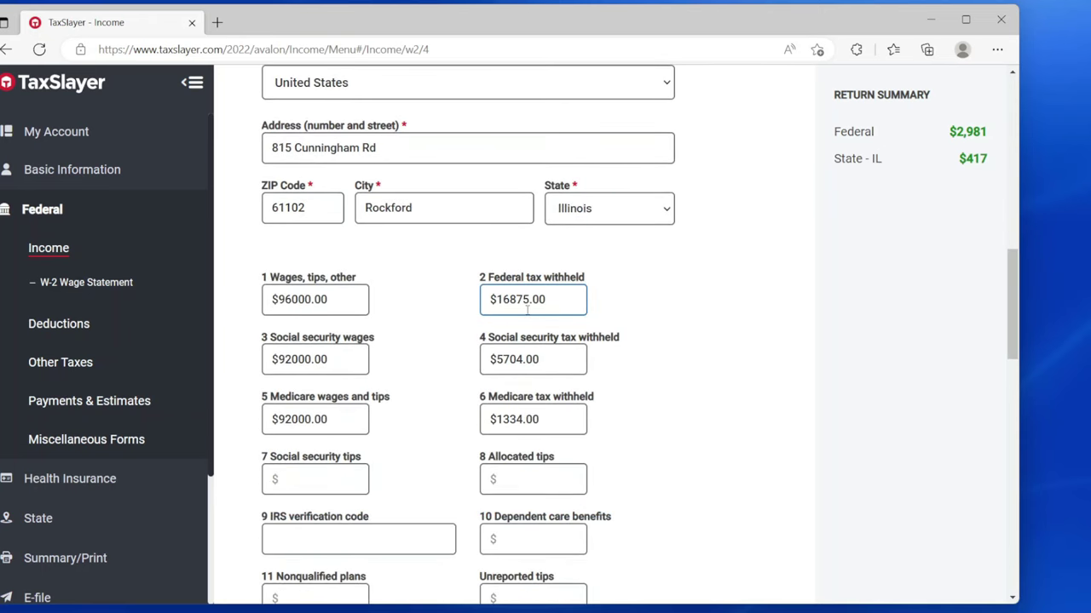
pyautogui.tripleClick(510, 304)
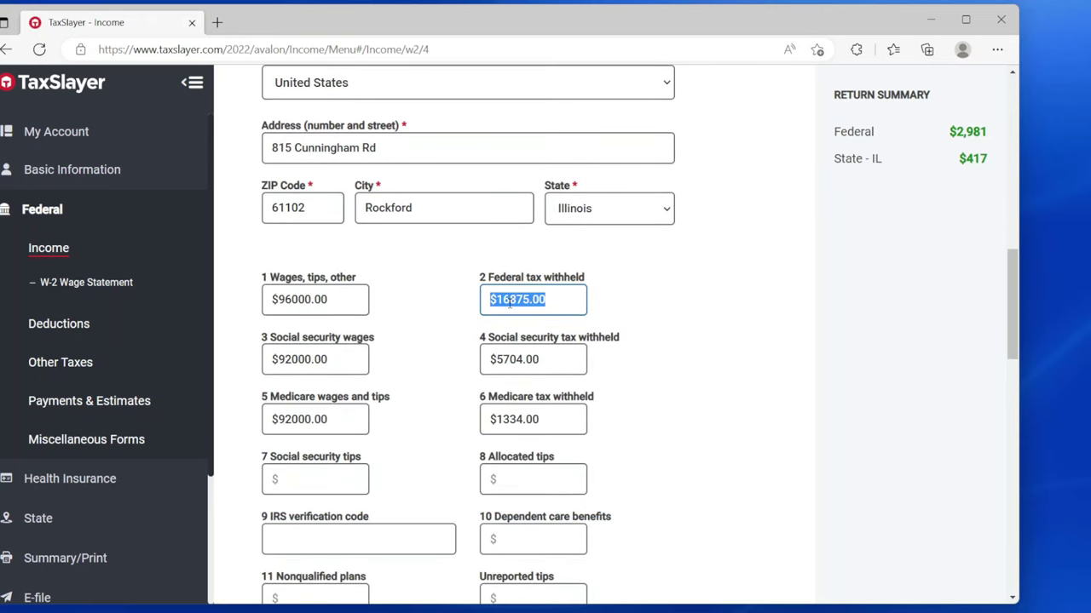
pyautogui.write('37')
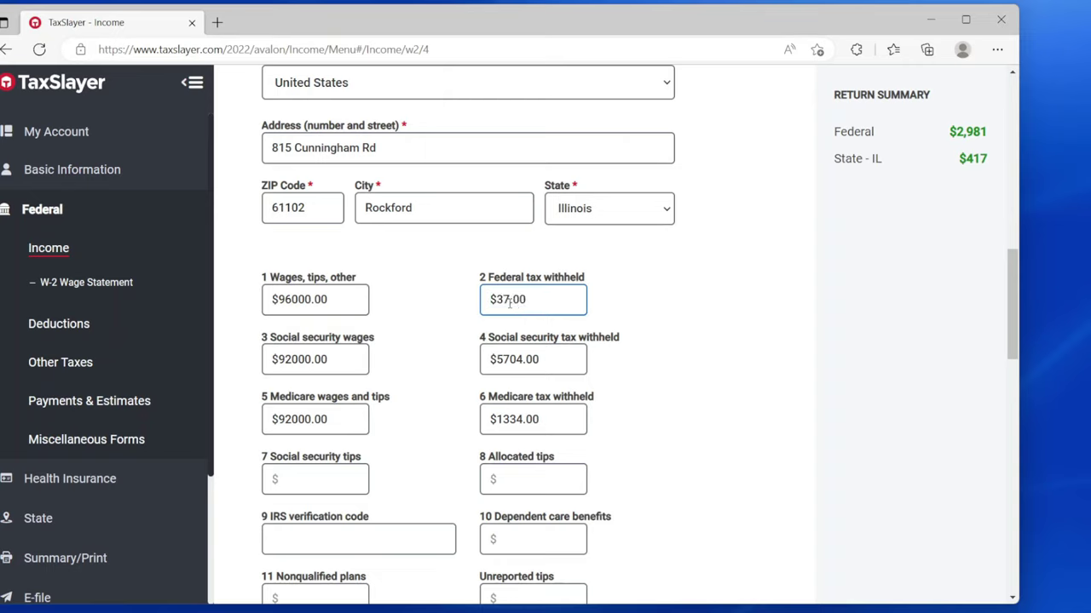
pyautogui.write('875')
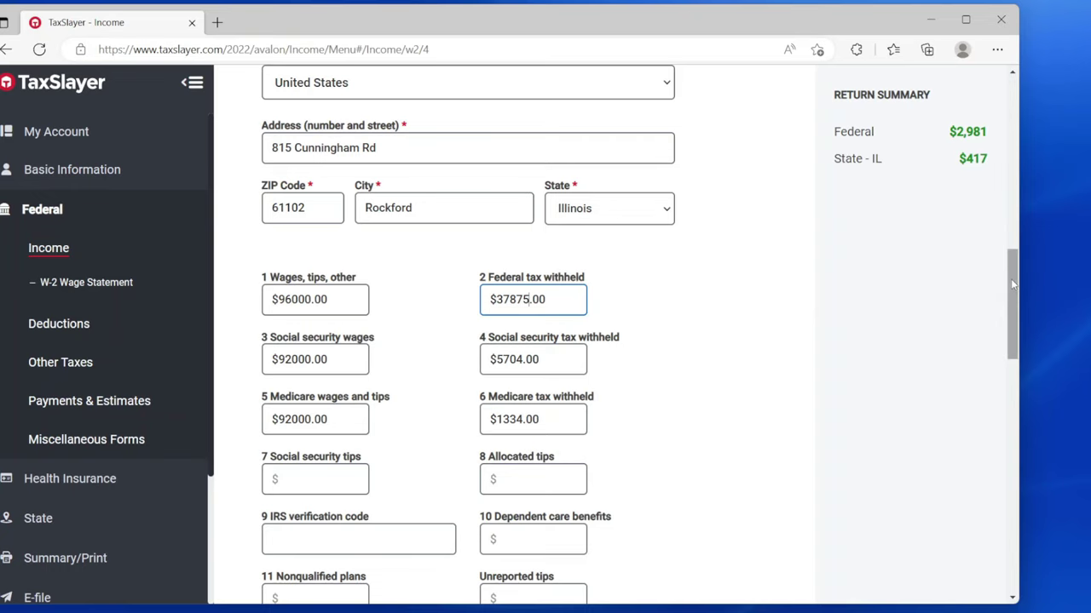
pyautogui.moveTo(1016, 282); pyautogui.dragTo(1040, 480)
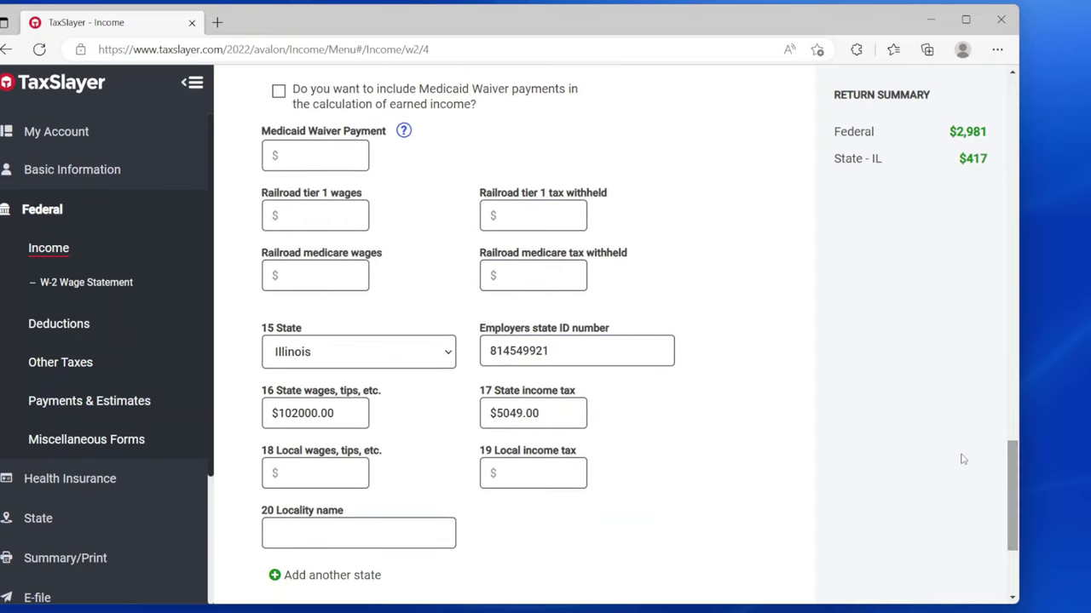
pyautogui.tripleClick(507, 418)
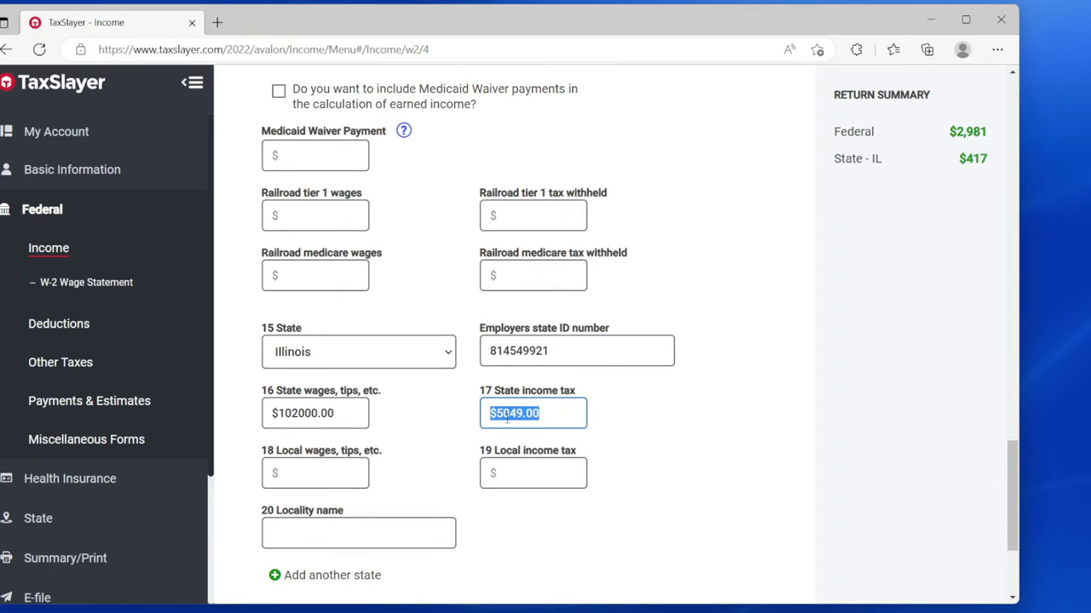
pyautogui.write('290')
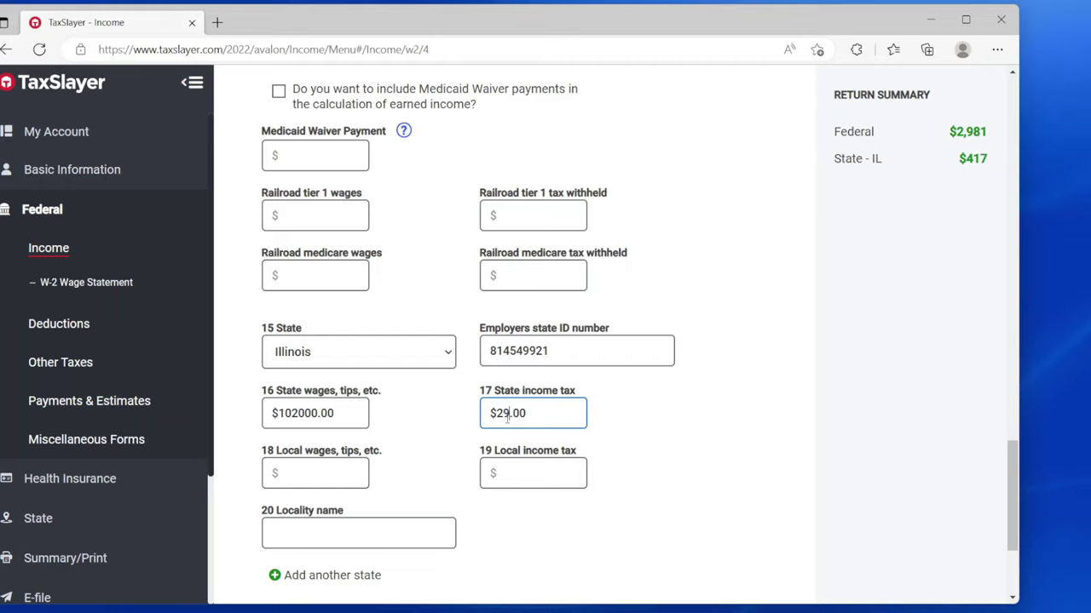
pyautogui.write('49')
pyautogui.moveTo(1008, 487); pyautogui.dragTo(1028, 537)
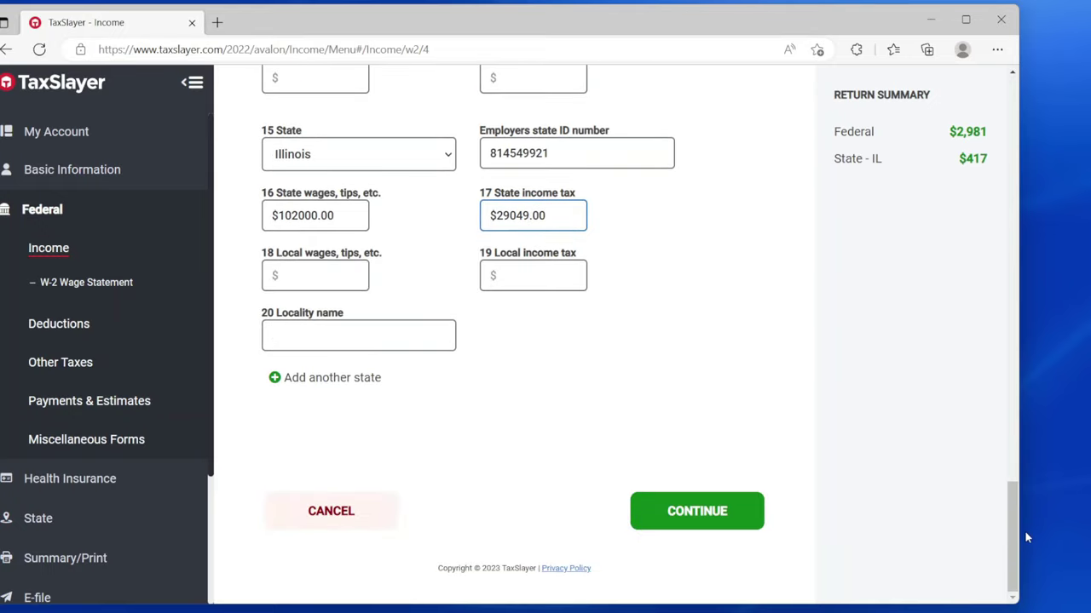
pyautogui.click(737, 514)
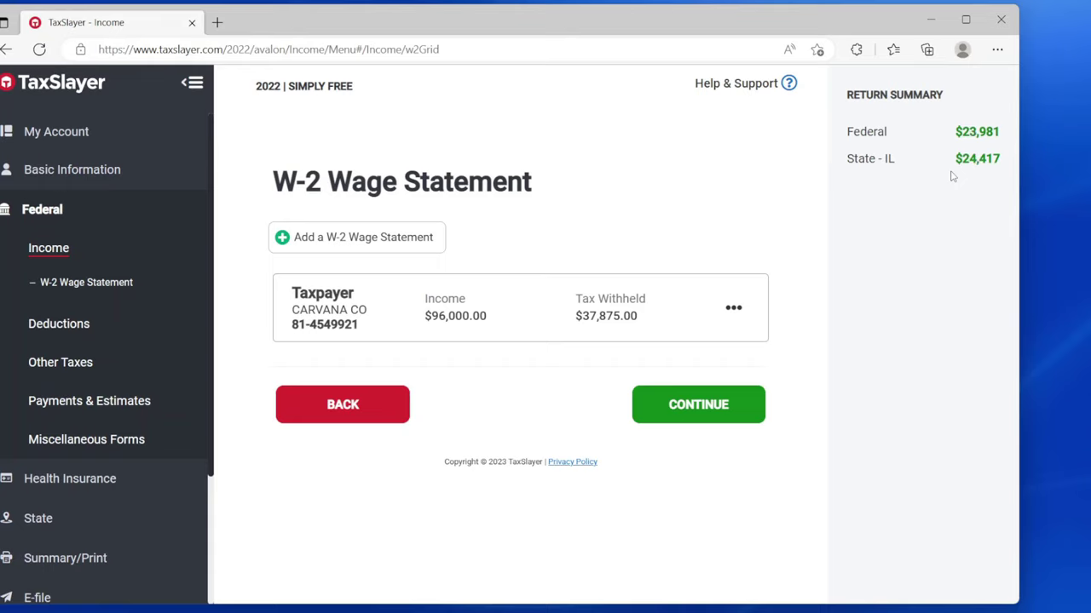
pyautogui.click(724, 408)
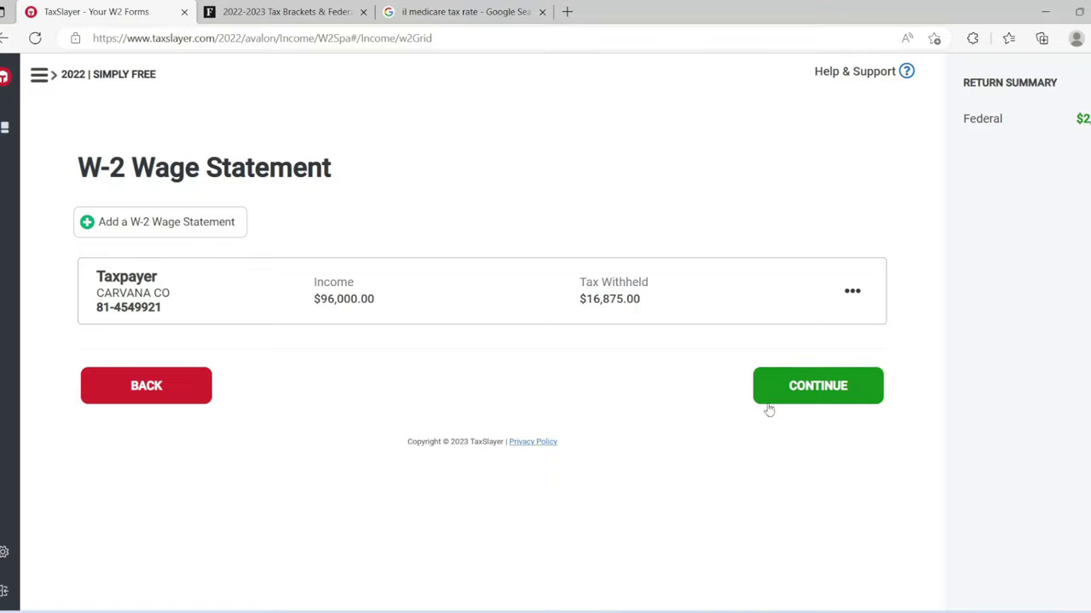
# Step: Continue past the W-2 summary and the Anything else? forms page
pyautogui.click(801, 388)
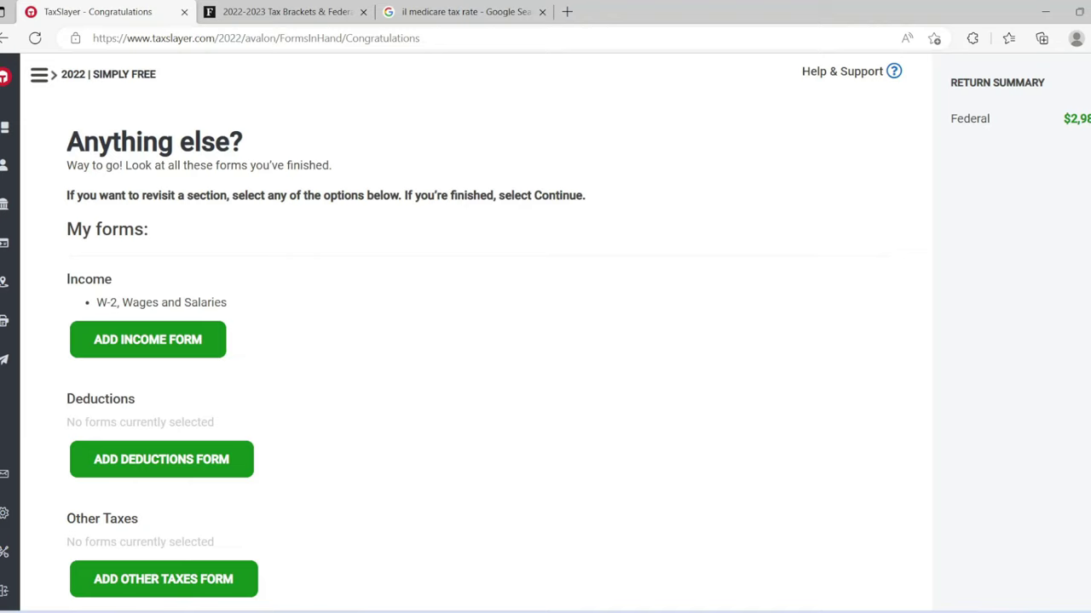
pyautogui.scroll(-2, 482, 335)
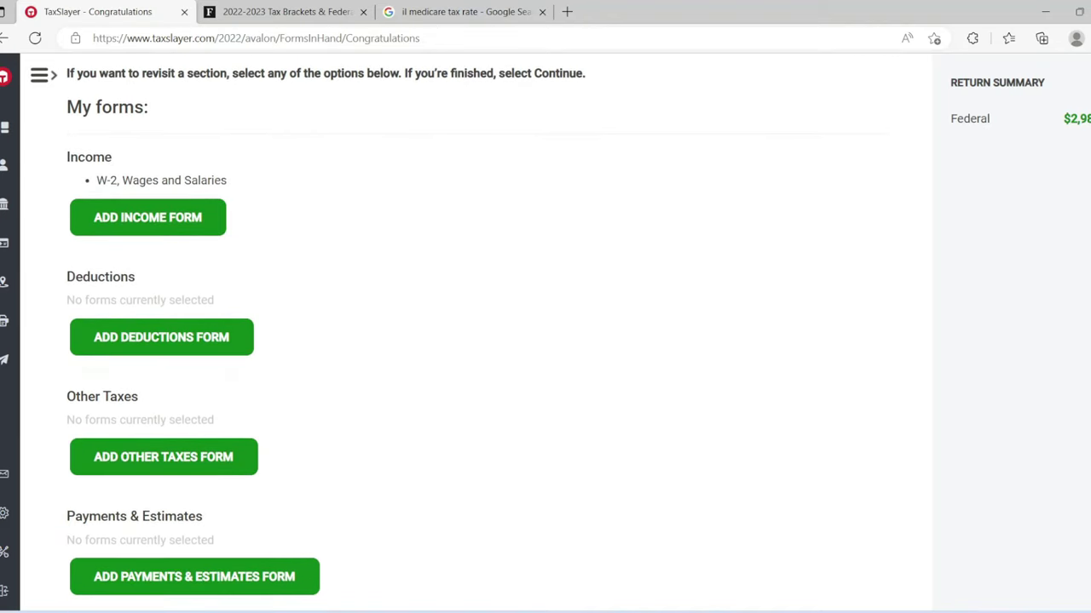
pyautogui.scroll(-3, 482, 335)
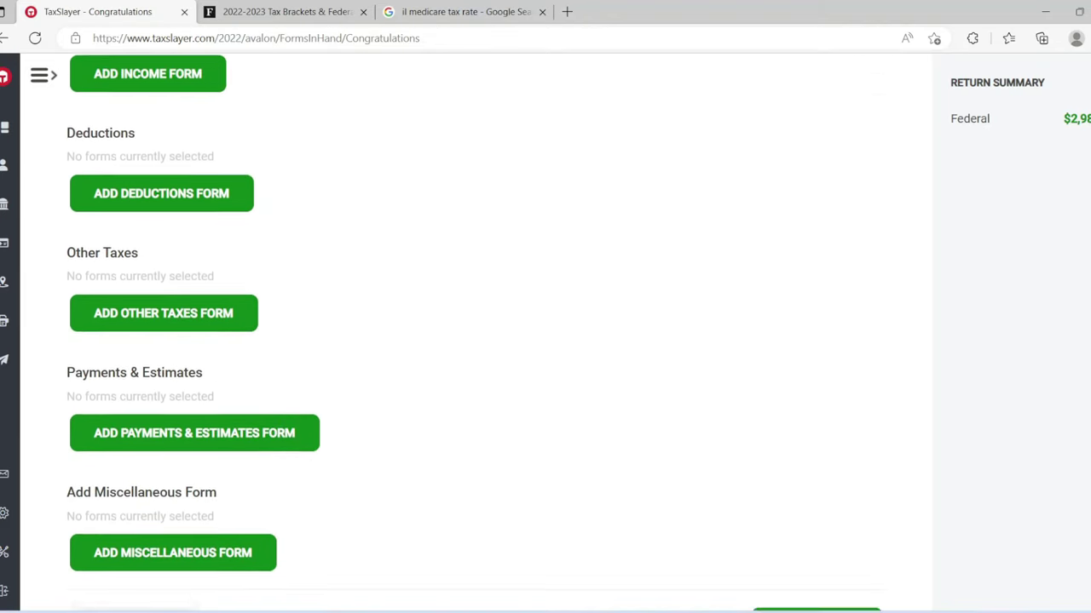
pyautogui.scroll(-2, 482, 335)
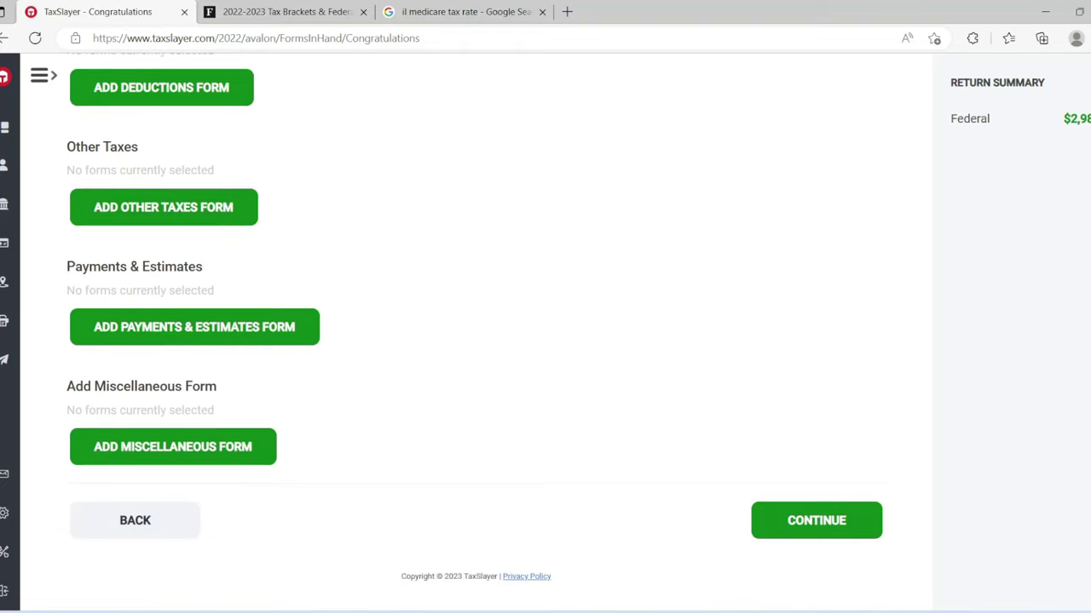
pyautogui.click(833, 523)
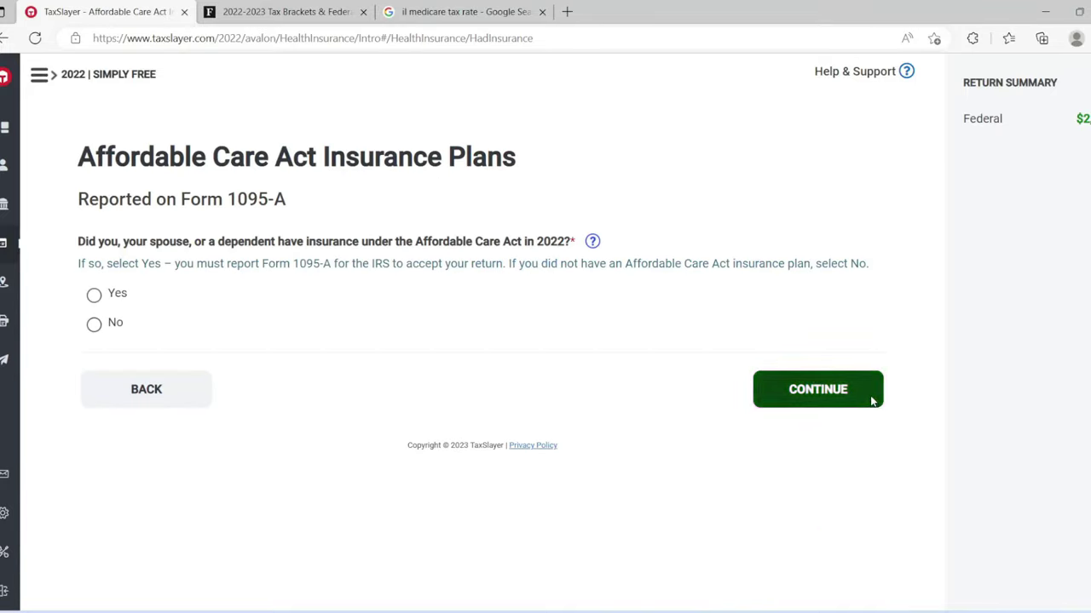
# Step: Answer No to Affordable Care Act coverage to reach the Illinois return start
pyautogui.click(95, 323)
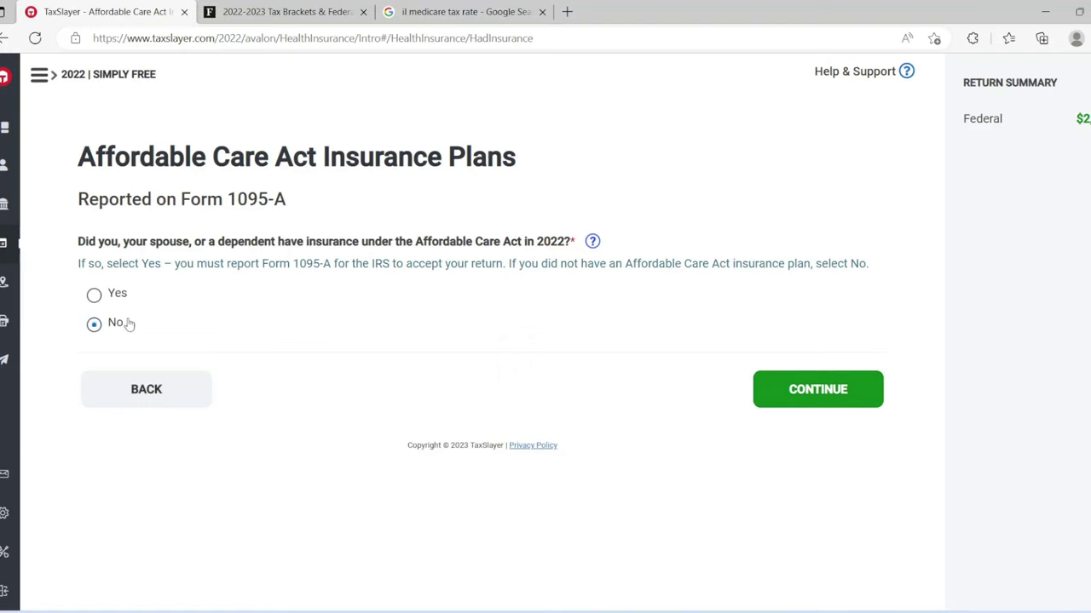
pyautogui.click(777, 390)
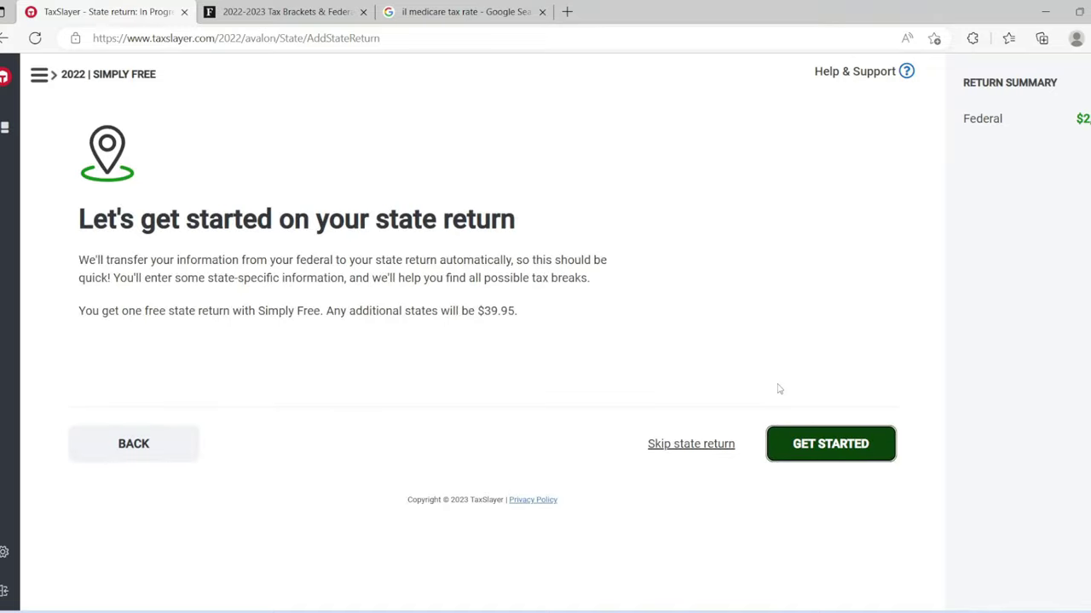
# Step: Start the Illinois return with license weight 185 and zero prior-year AGI and use tax
pyautogui.click(814, 444)
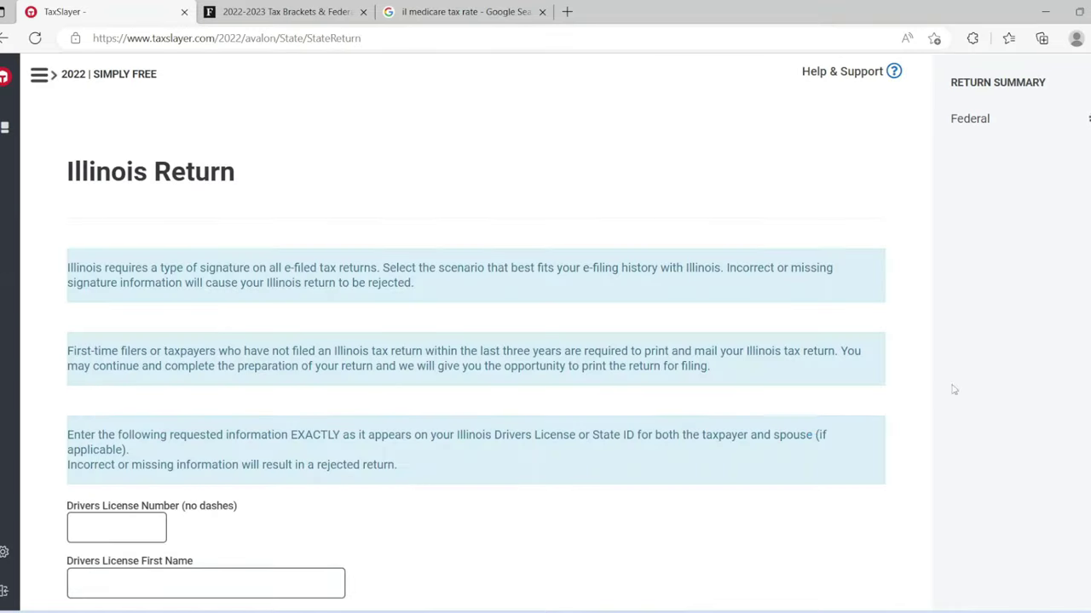
pyautogui.scroll(-4, 1088, 120)
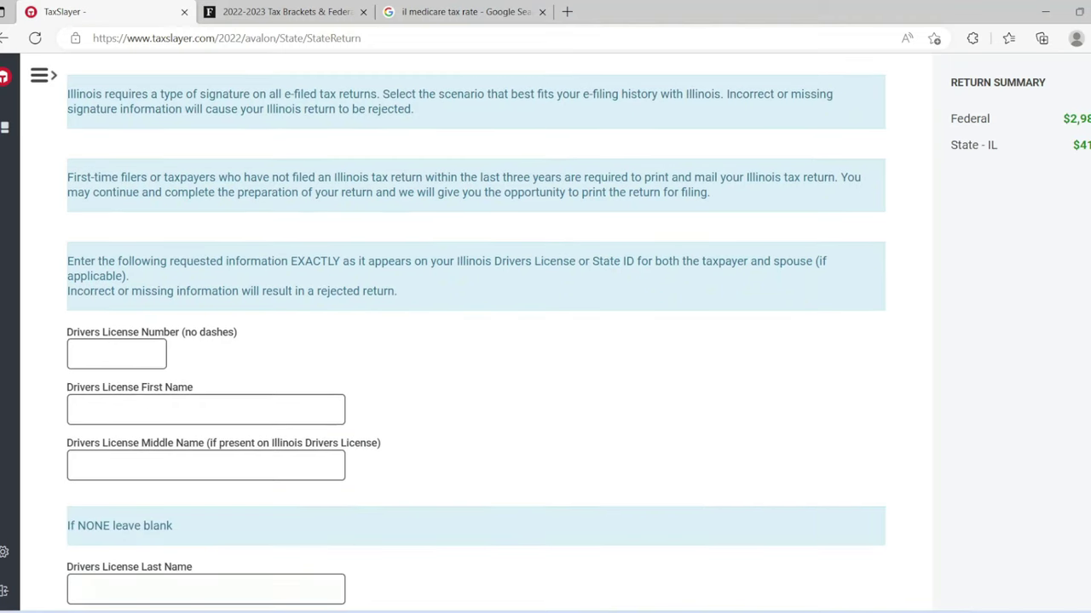
pyautogui.scroll(-3, 482, 337)
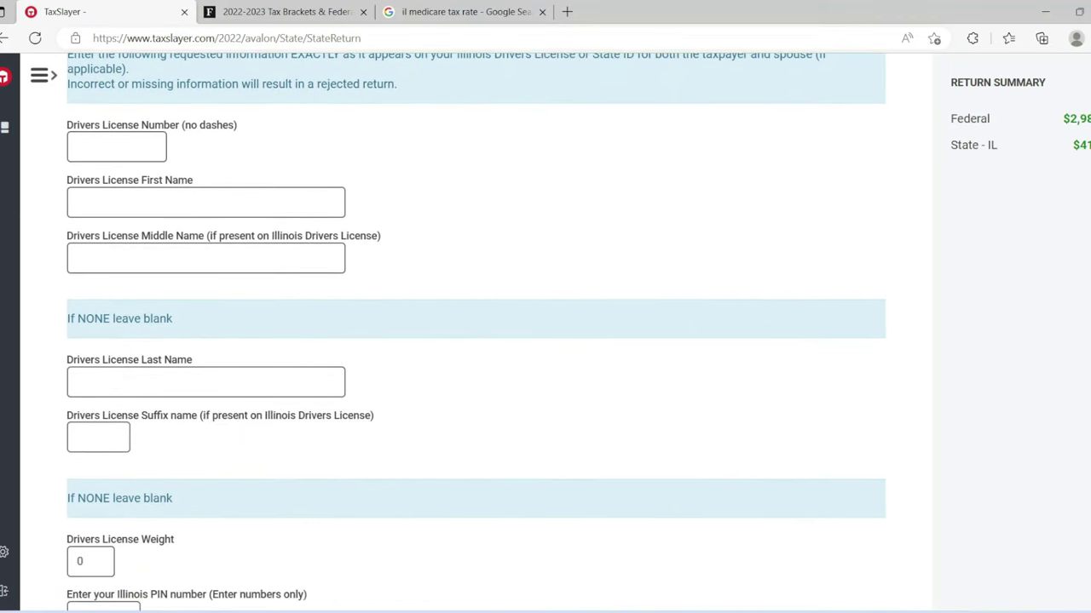
pyautogui.scroll(-3, 482, 336)
pyautogui.click(90, 199)
pyautogui.write('185')
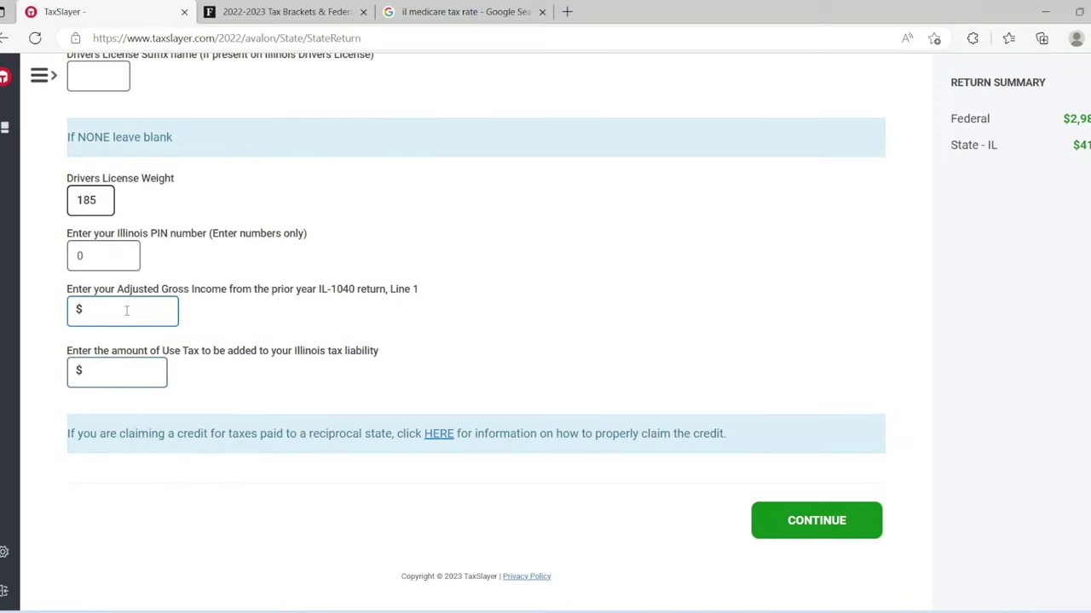
pyautogui.click(126, 311)
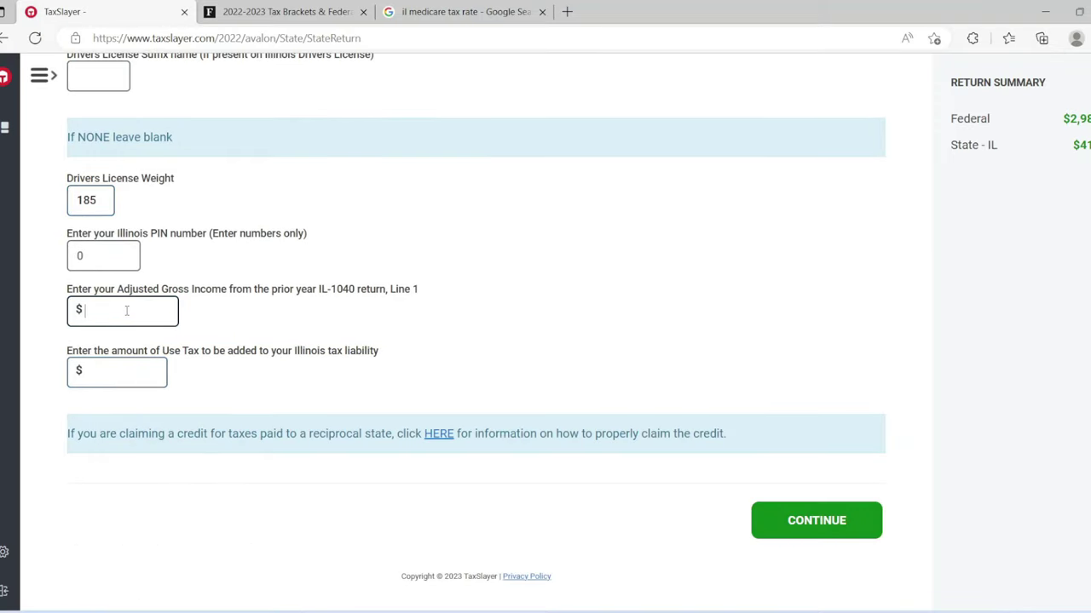
pyautogui.click(132, 373)
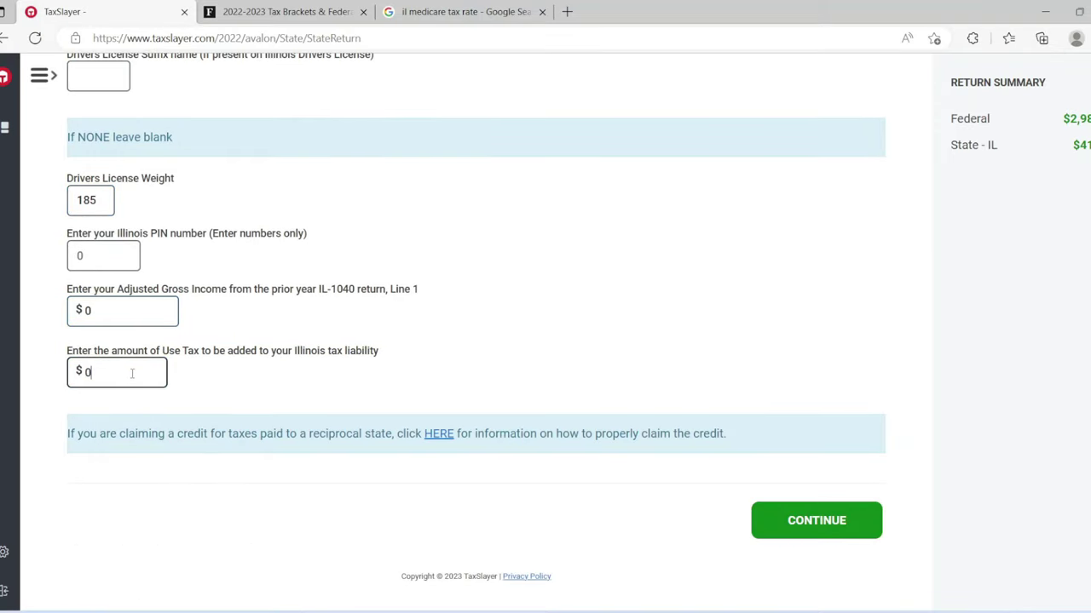
pyautogui.click(802, 511)
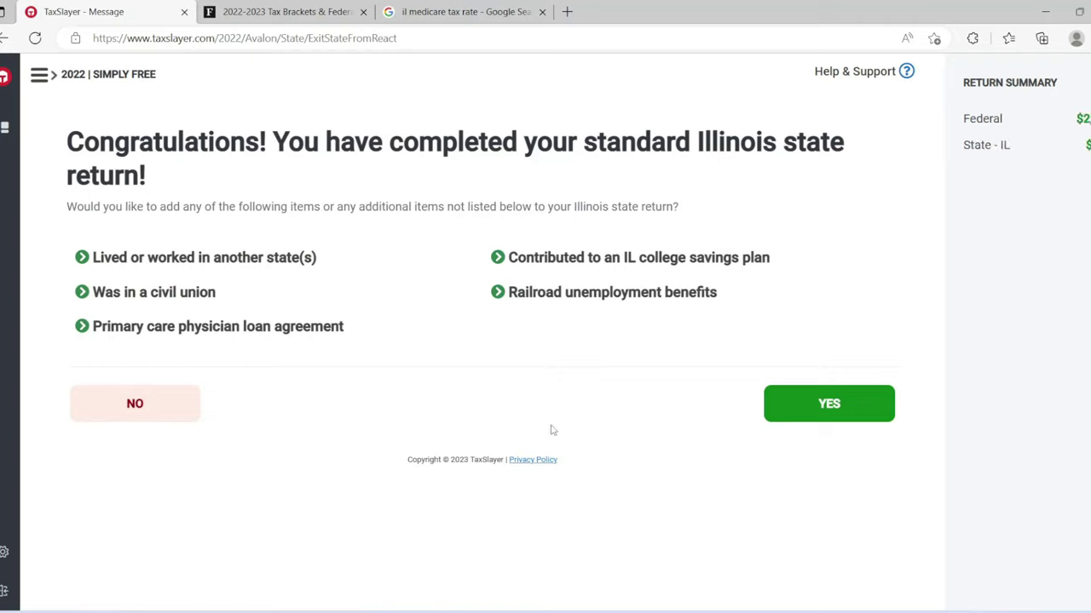
# Step: Decline additional Illinois items and continue past the state returns list
pyautogui.click(146, 394)
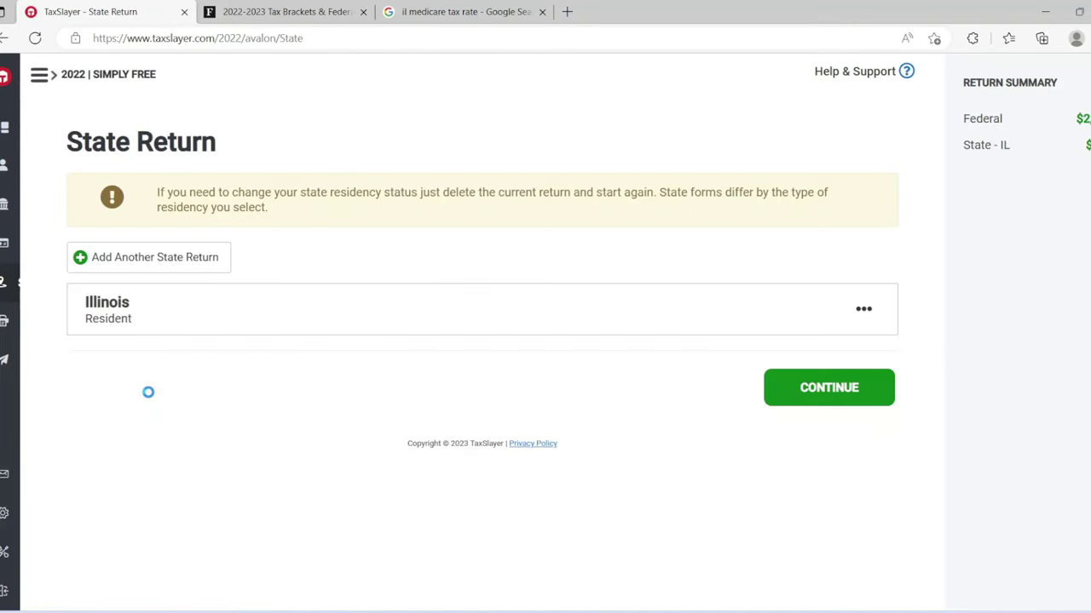
pyautogui.click(829, 383)
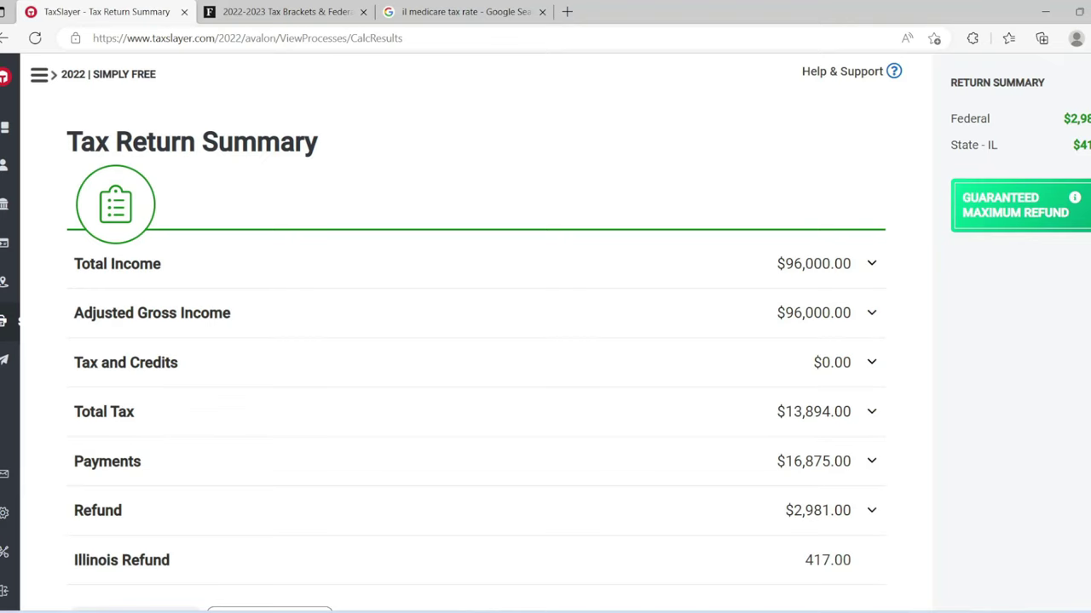
# Step: Look over the Tax Return Summary and continue to the personalization consent disclosure
pyautogui.scroll(-3, 476, 341)
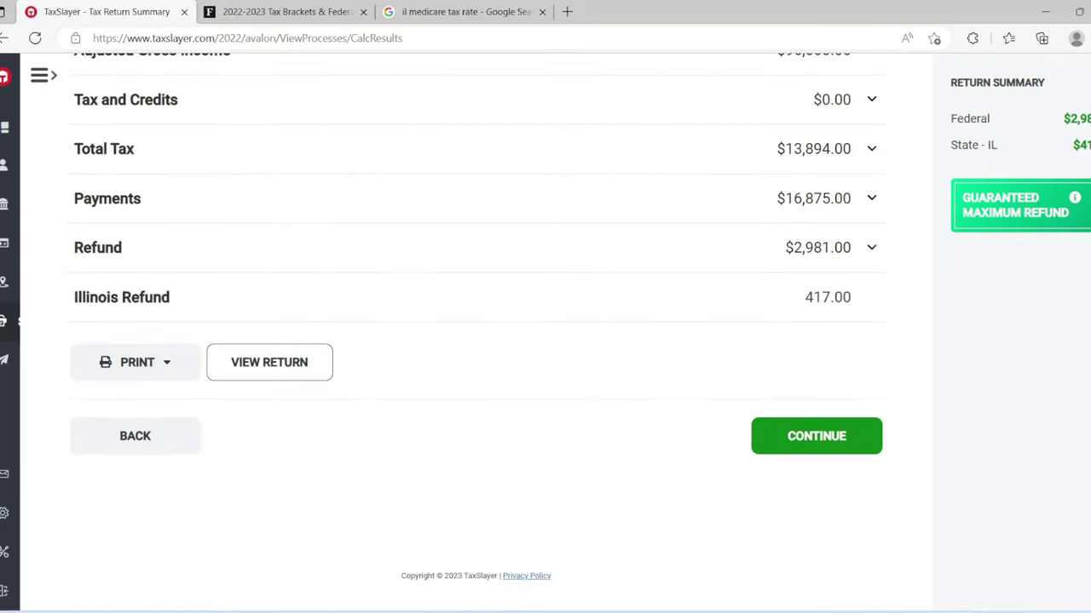
pyautogui.scroll(1, 475, 341)
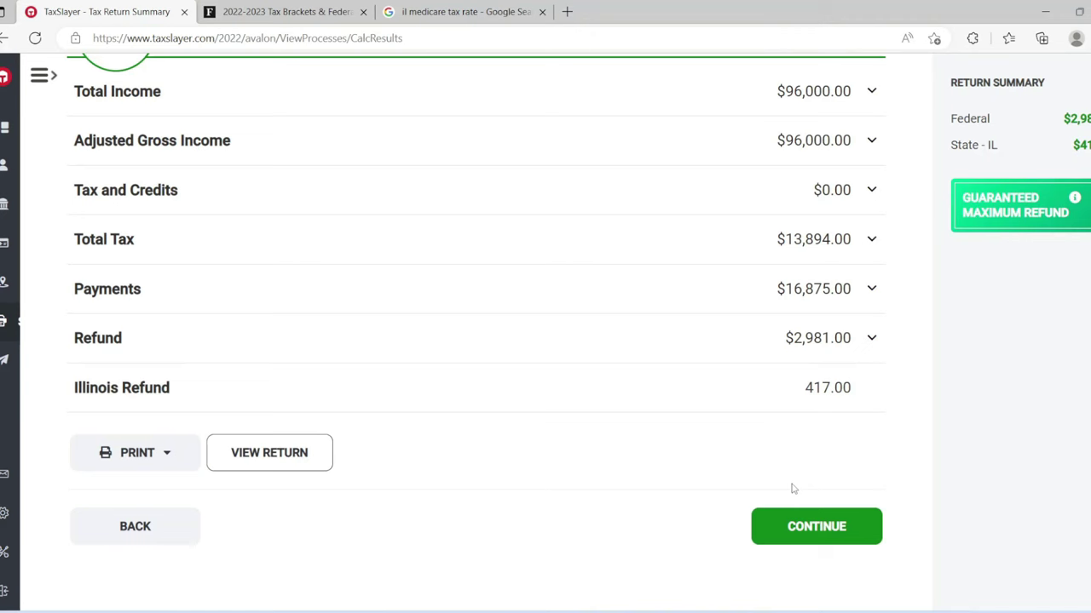
pyautogui.click(797, 535)
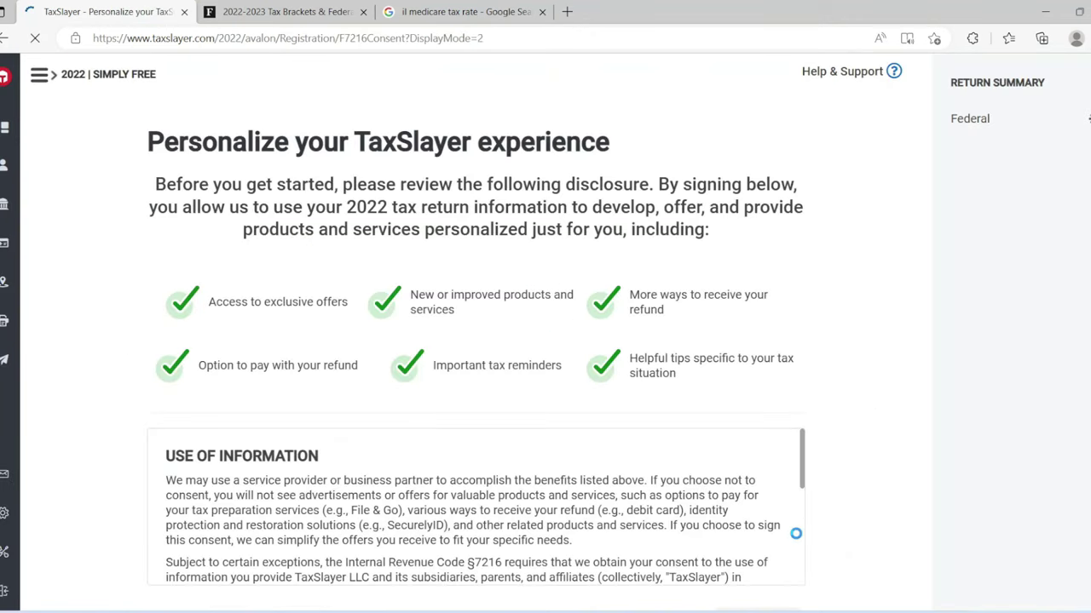
# Step: Refuse sharing tax information for personalized offers by choosing No, Thanks
pyautogui.scroll(-5, 475, 341)
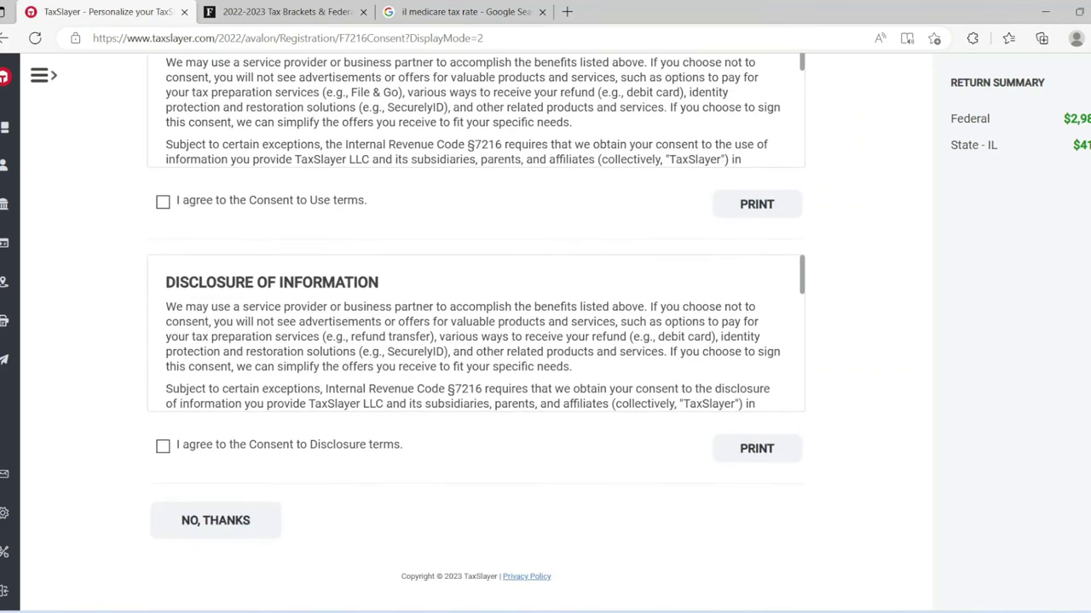
pyautogui.click(238, 511)
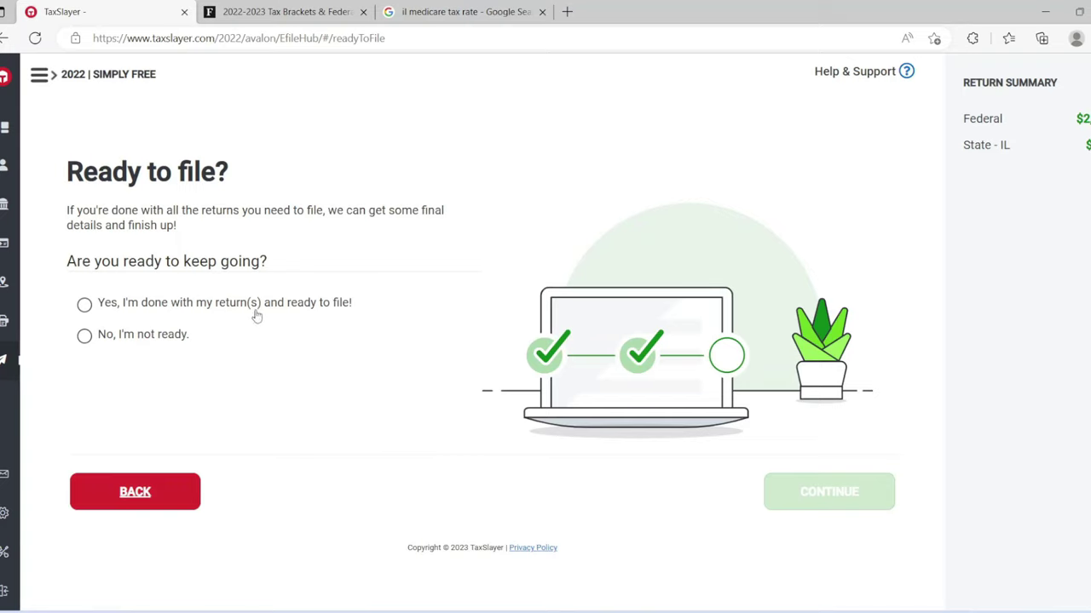
# Step: Answer 'Yes, I'm done with my return(s)' and open the Federal refund method for the $2,981 refund
pyautogui.click(256, 315)
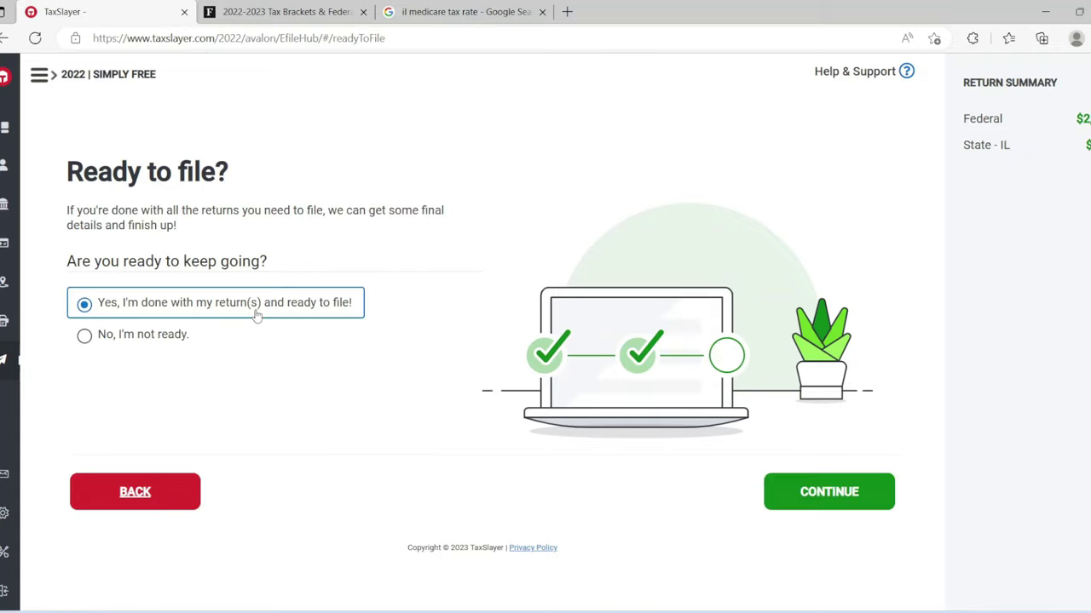
pyautogui.click(793, 482)
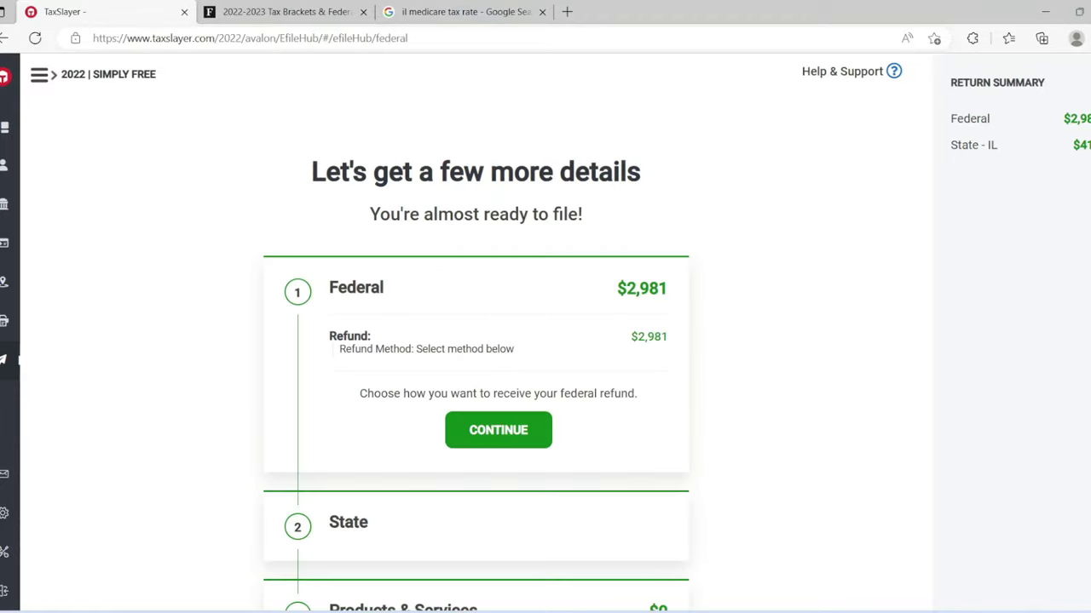
pyautogui.scroll(-5, 476, 341)
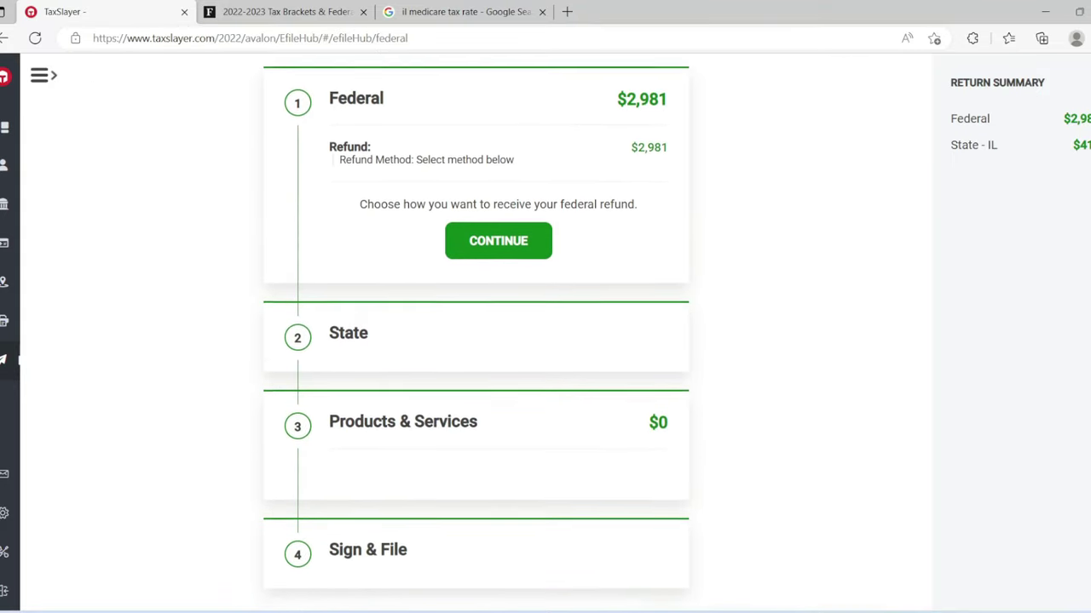
pyautogui.scroll(3, 1035, 264)
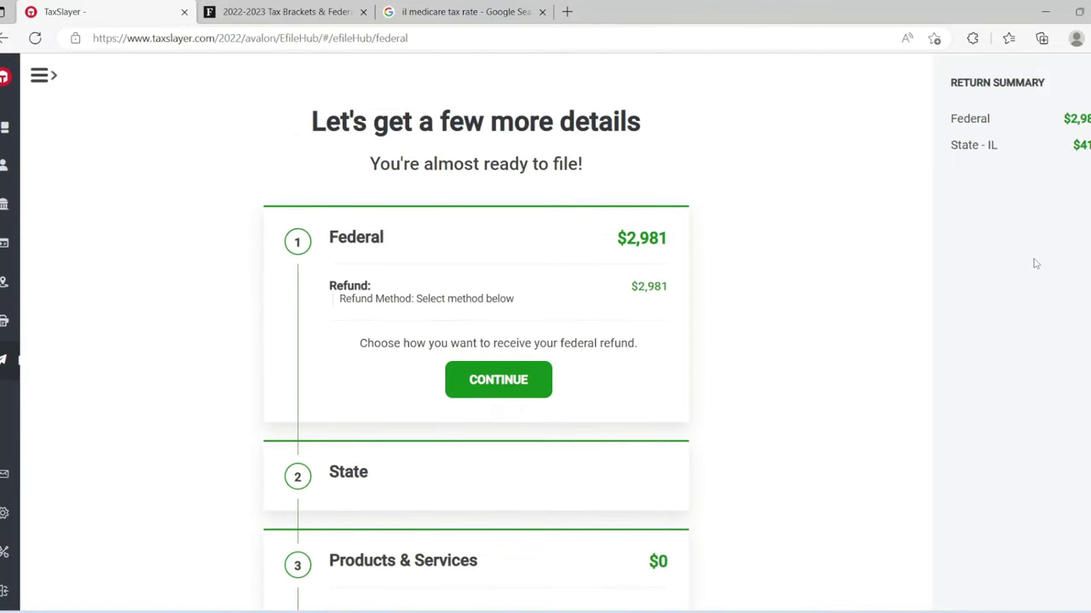
pyautogui.click(517, 388)
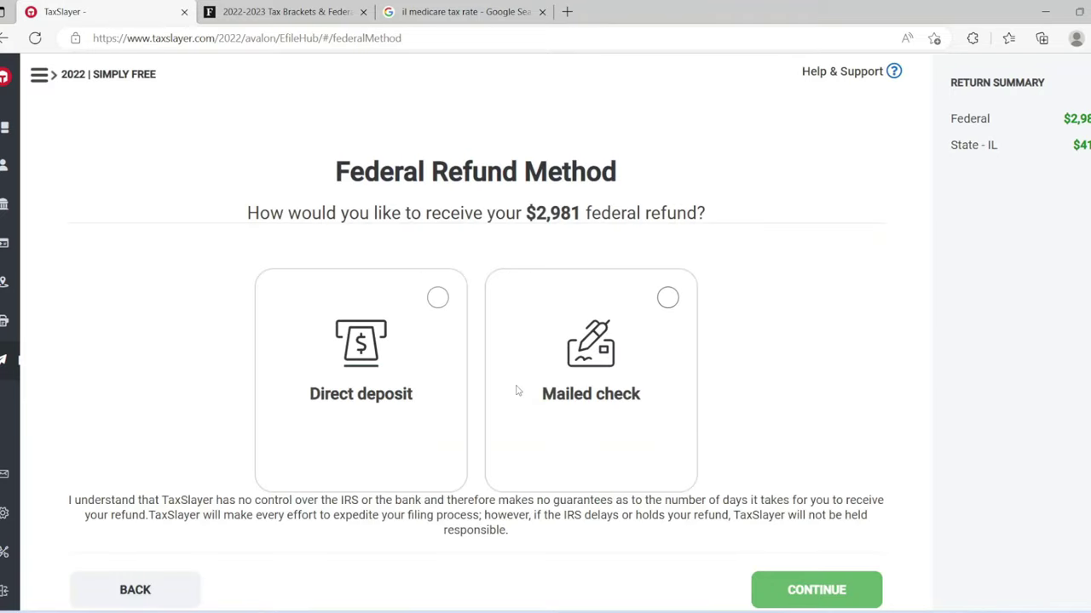
# Step: Choose direct deposit for the $2,981 federal refund and the $417 Illinois refund
pyautogui.click(436, 300)
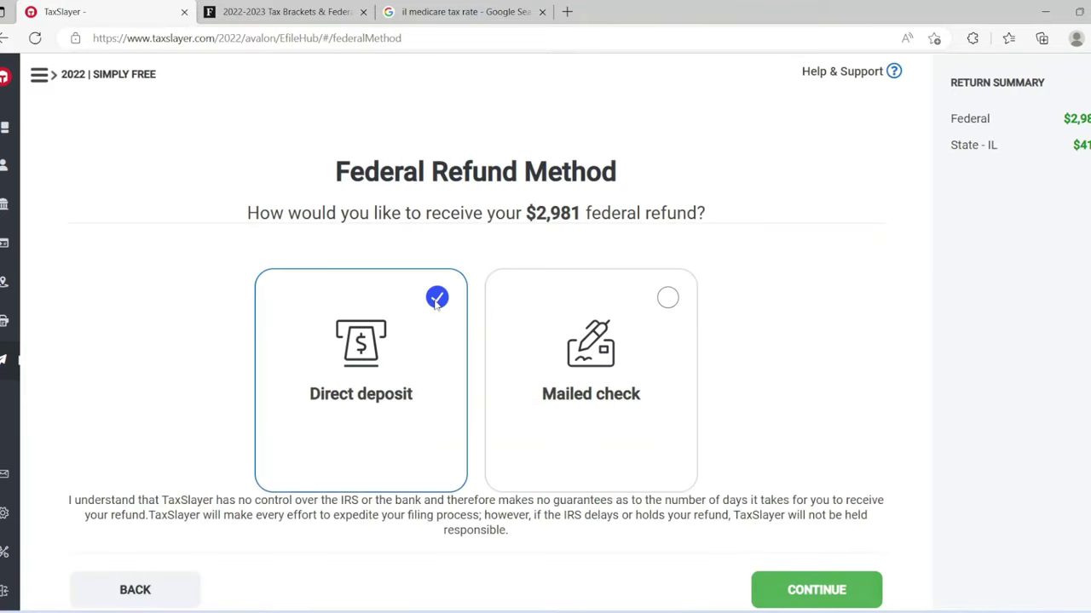
pyautogui.click(817, 582)
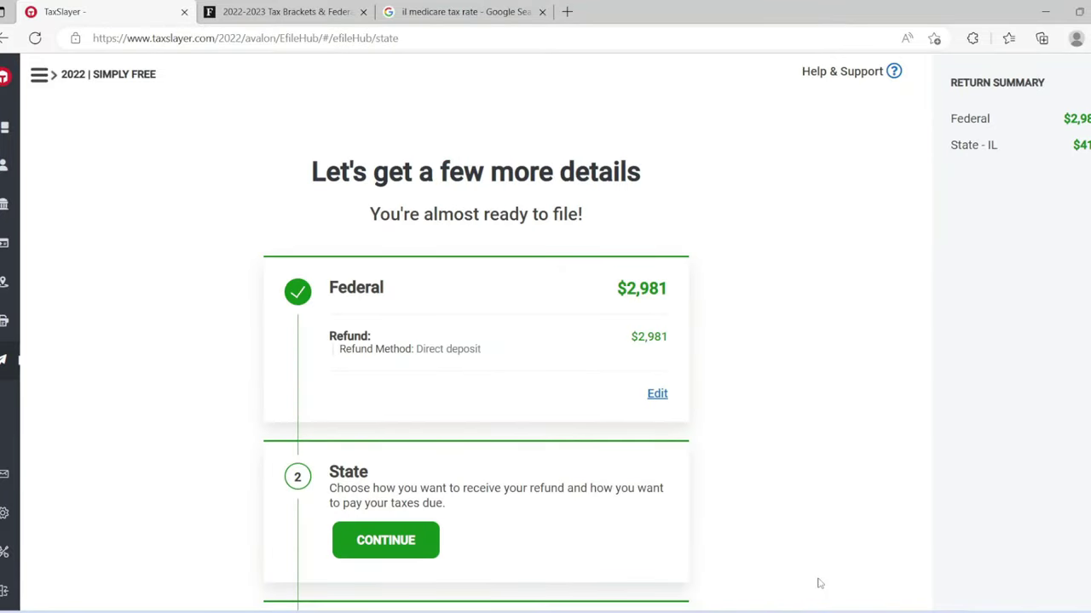
pyautogui.click(396, 538)
pyautogui.click(328, 364)
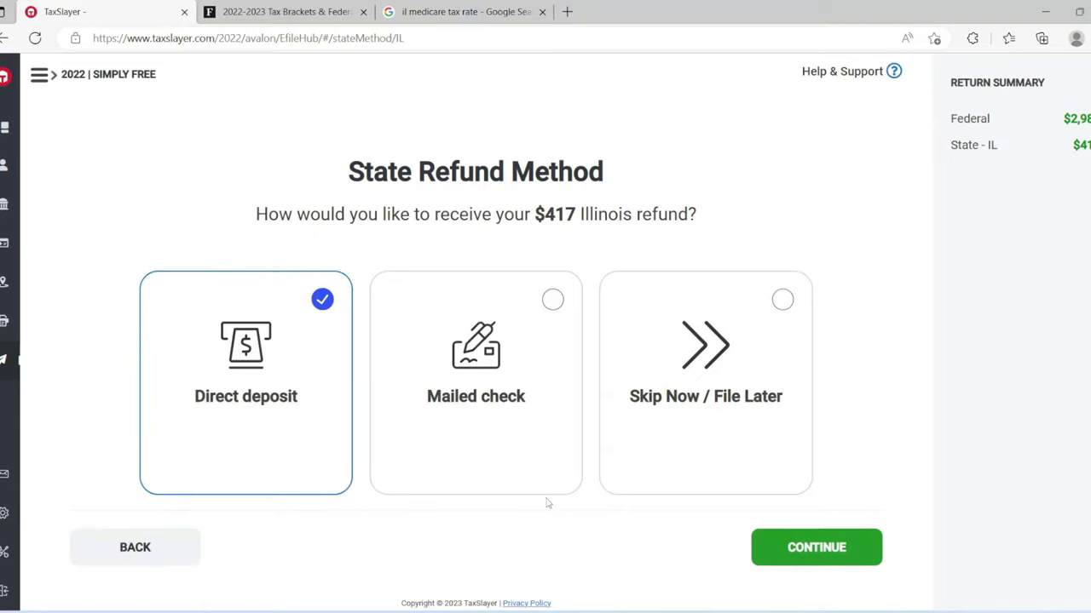
pyautogui.click(795, 548)
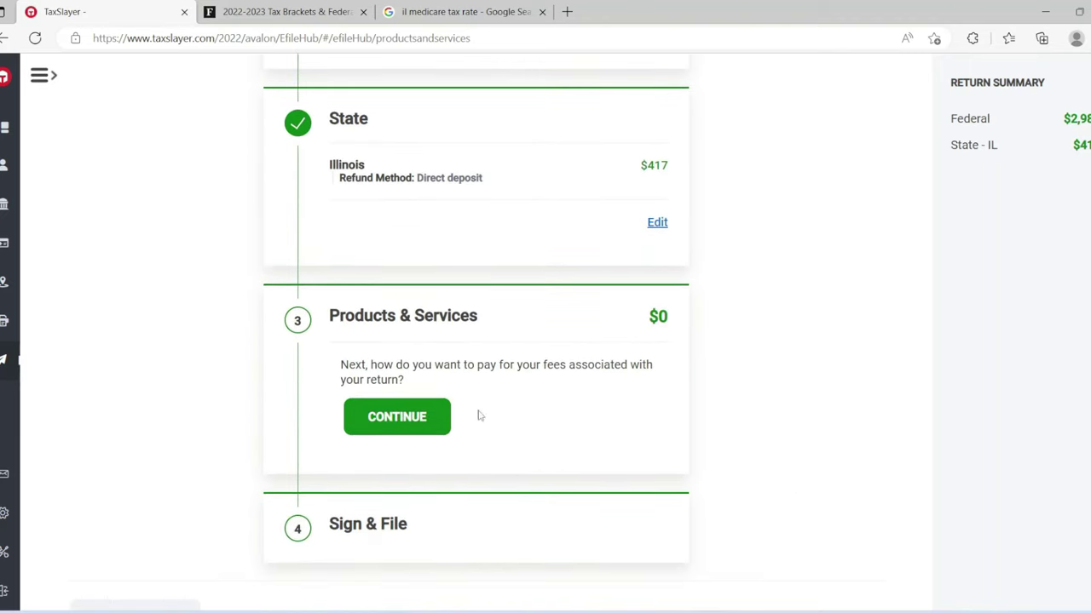
# Step: Decline the $28.99 Audit Assistance add-on so Products & Services stays at $0
pyautogui.click(425, 417)
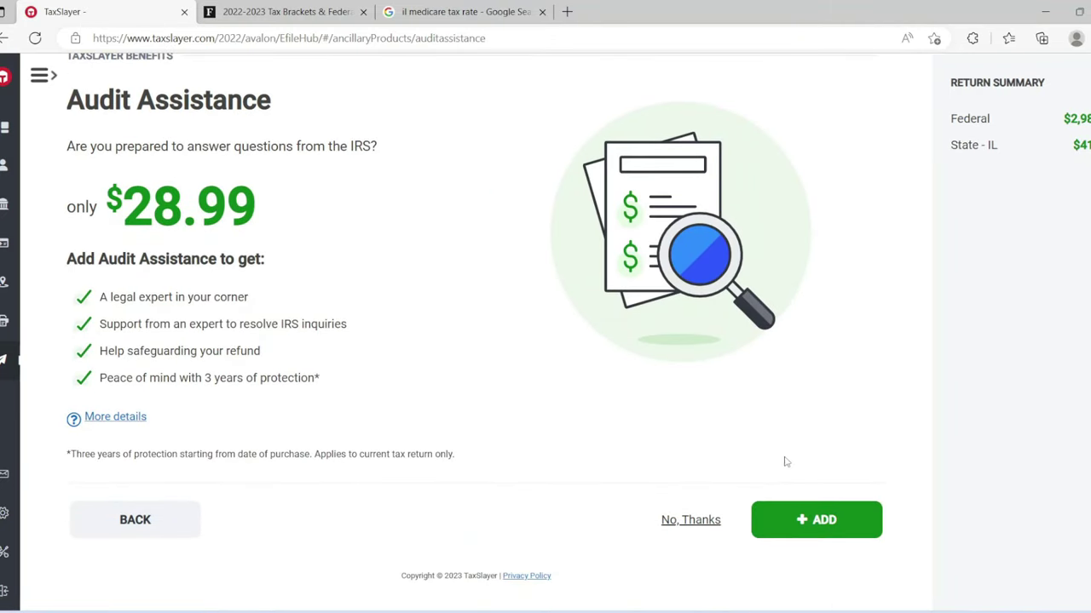
pyautogui.click(694, 519)
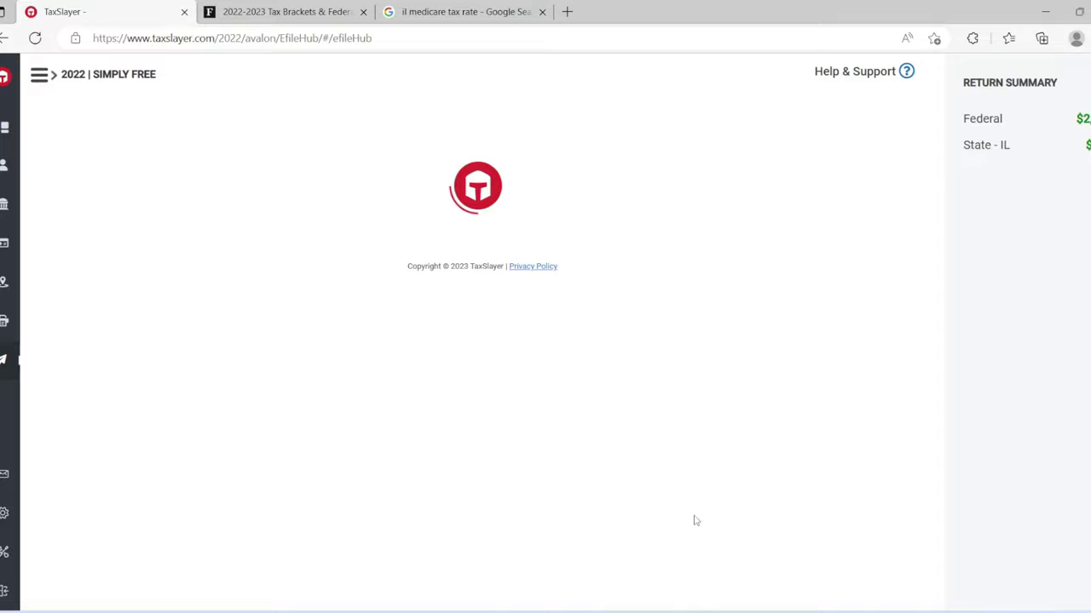
pyautogui.scroll(-6, 475, 332)
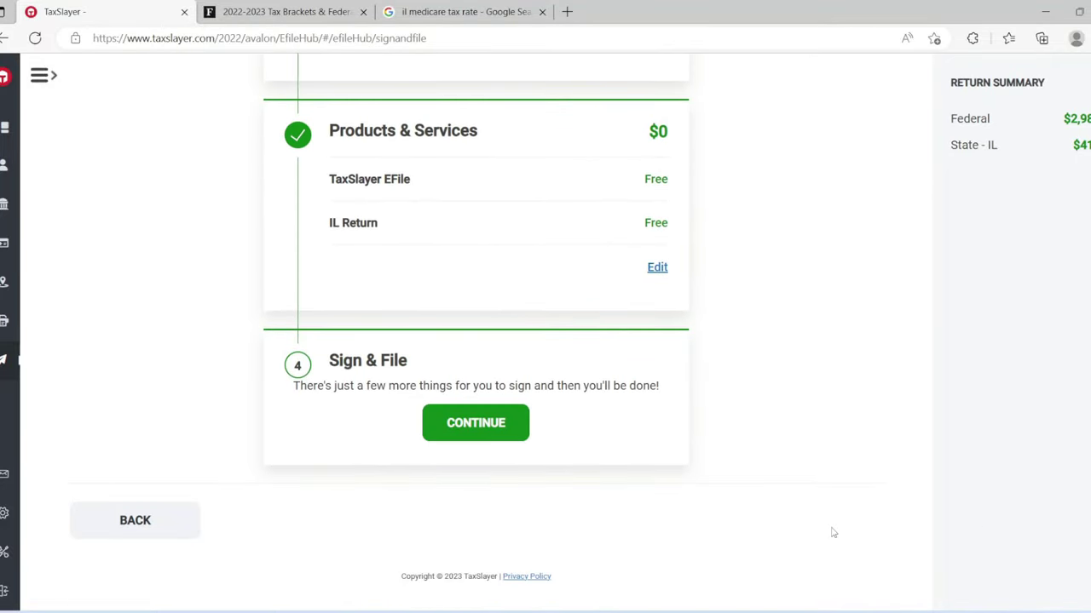
# Step: Decline savings bonds and send the entire federal refund to a single account
pyautogui.click(484, 427)
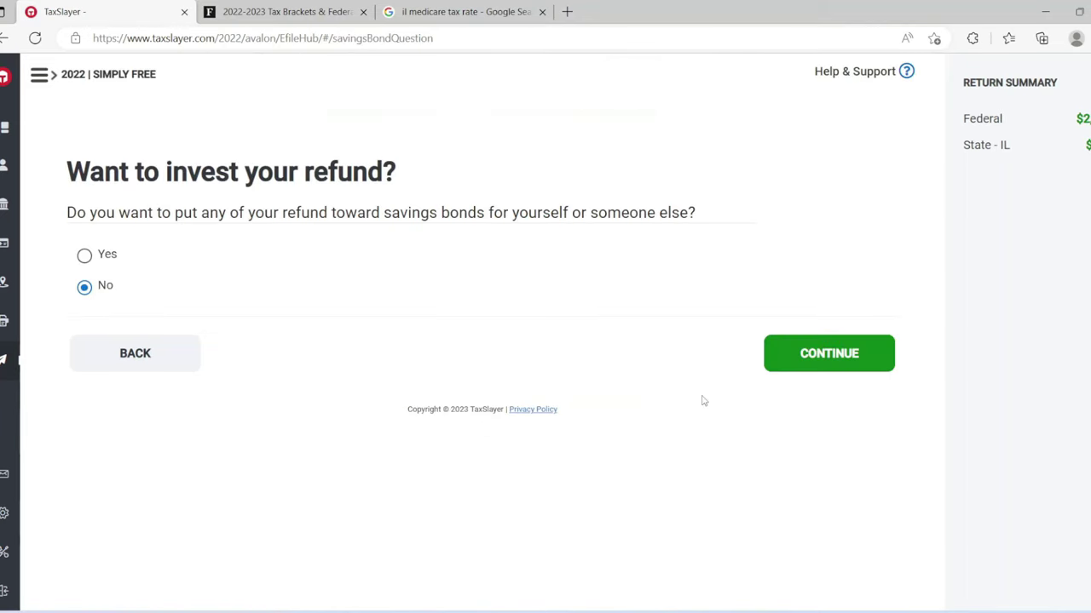
pyautogui.click(842, 353)
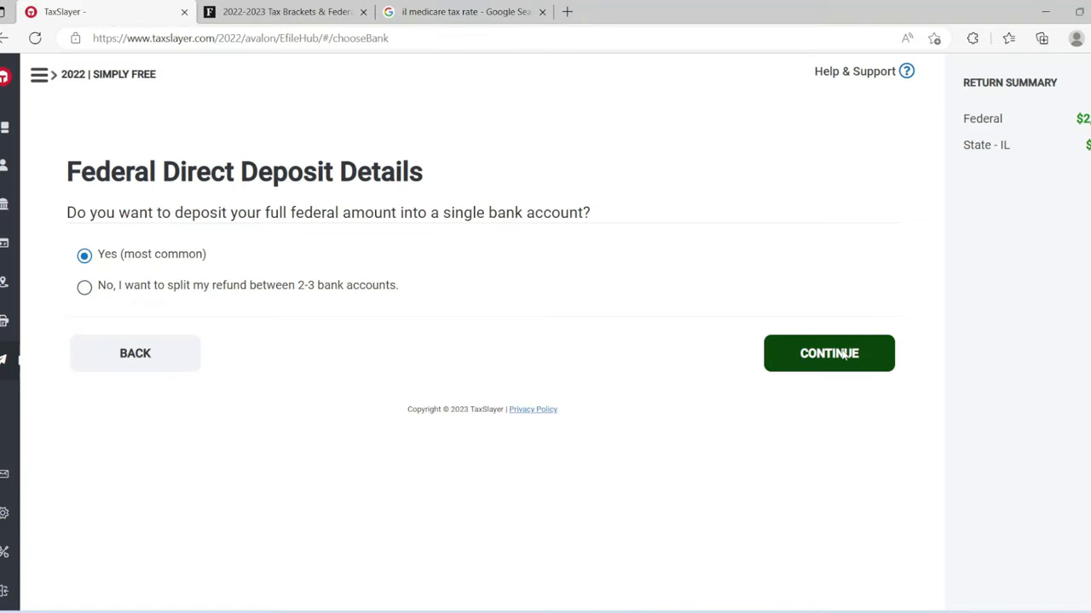
pyautogui.click(844, 354)
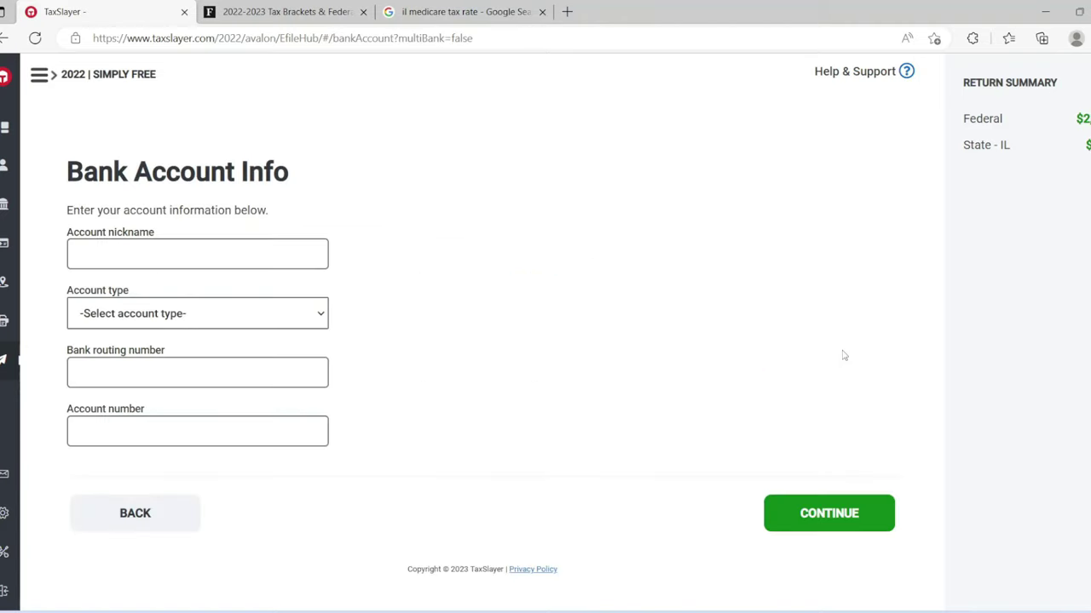